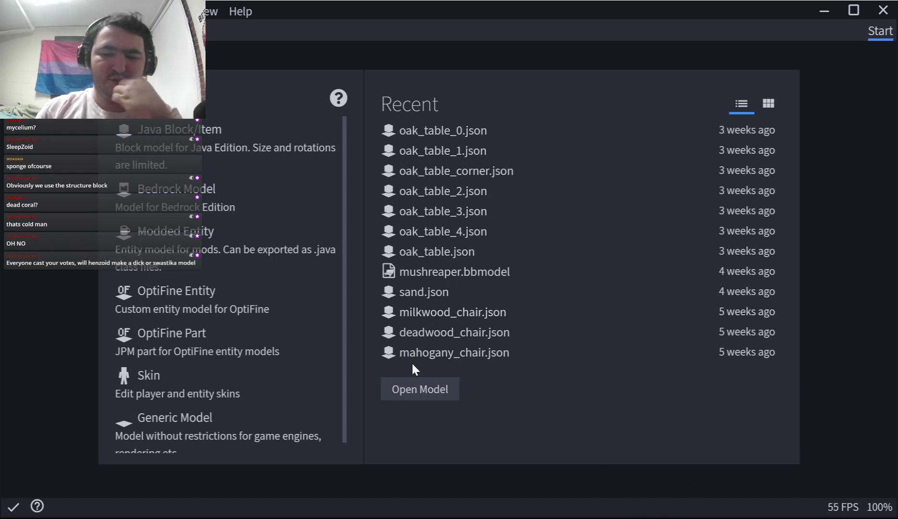
Create a Java Block/Item model with the default project settings and add a cube to it.
left_click(171, 141)
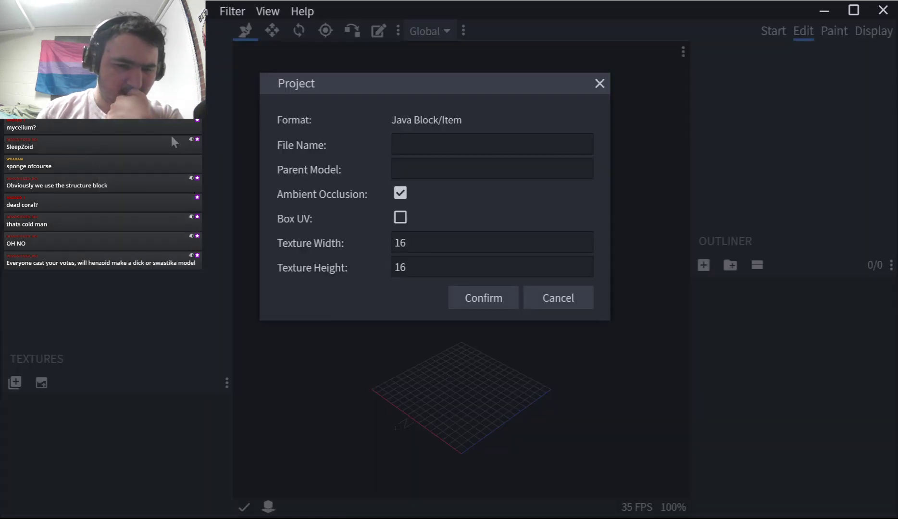
left_click(598, 83)
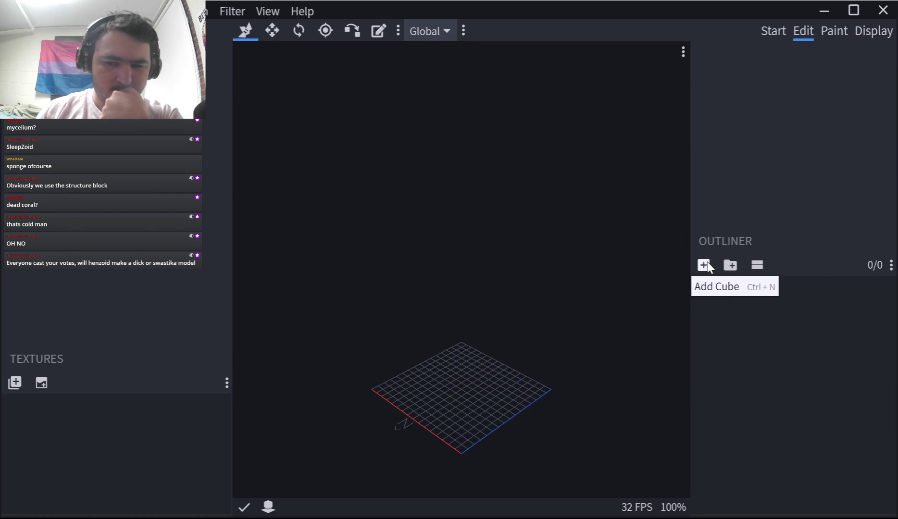
left_click(703, 265)
Shift the cube to Z -1 and stretch it into a flat slab 16 wide, 1 high and 11 deep.
left_click_drag(583, 236, 465, 301)
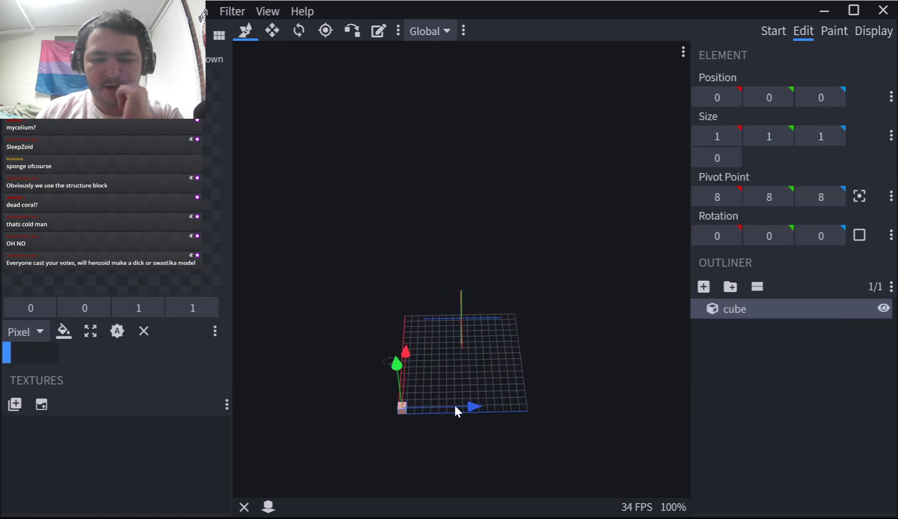
left_click_drag(457, 409, 449, 357)
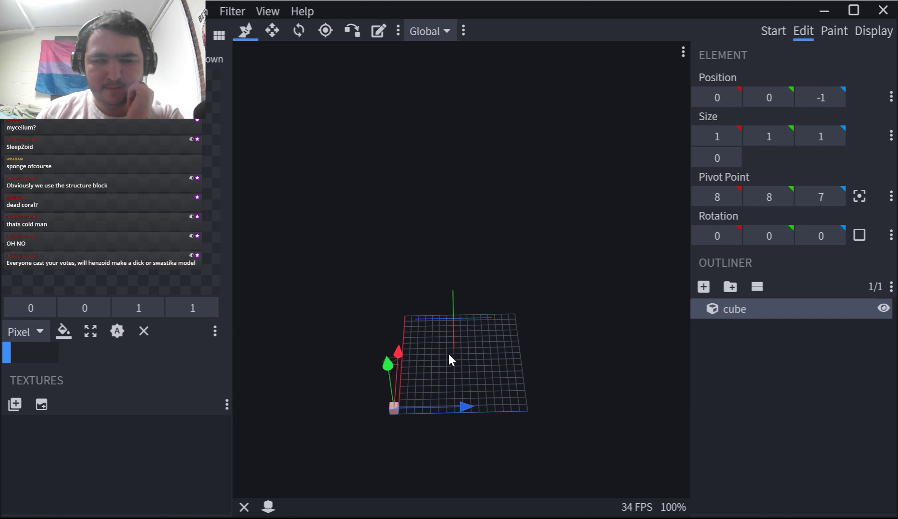
key("v")
left_click_drag(539, 305, 446, 385)
left_click_drag(487, 344, 517, 341)
left_click_drag(471, 365, 568, 363)
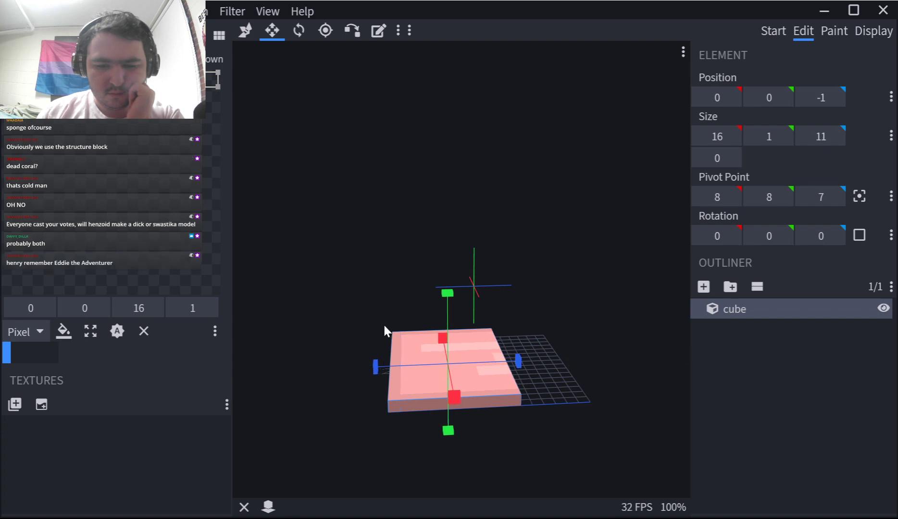
Move the slab along Z to position 3 and raise its height to 15.
key("v")
left_click_drag(468, 362, 511, 357)
key("s")
left_click_drag(565, 291, 475, 312)
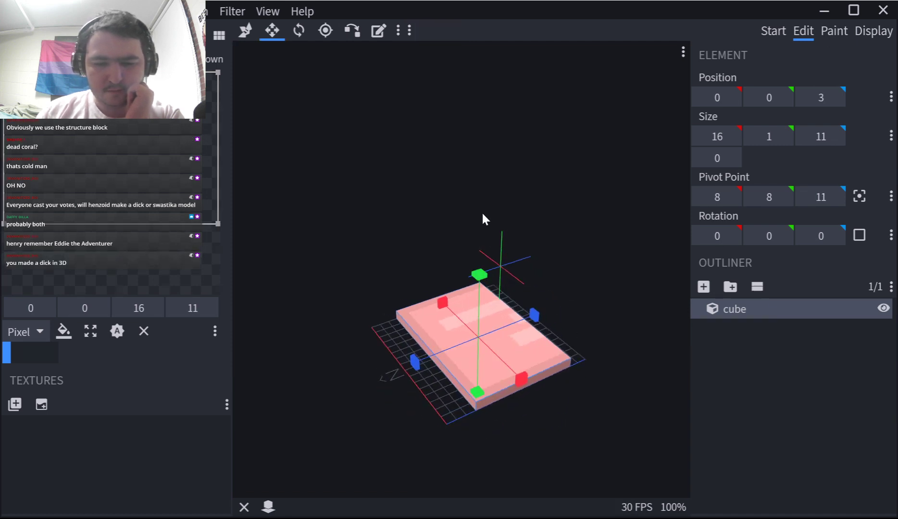
left_click_drag(477, 274, 486, 136)
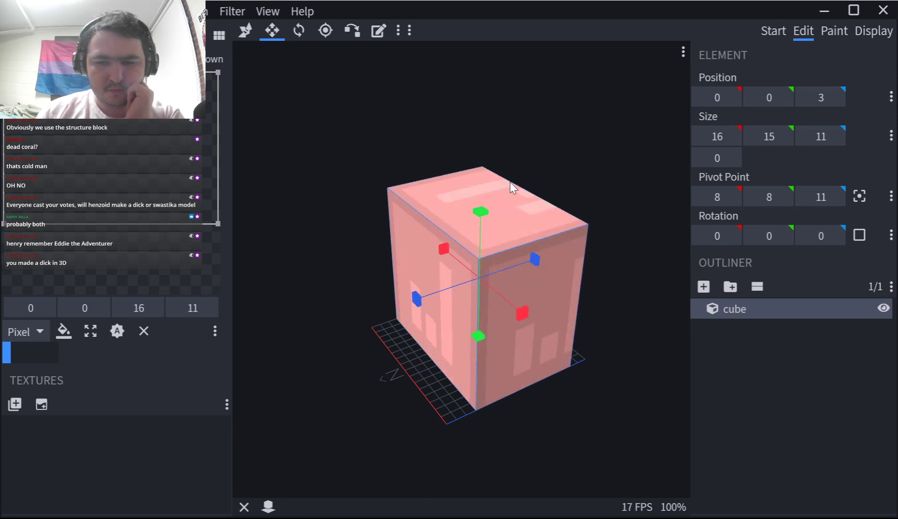
Duplicate the large block and stack the copy on top of it at Y position 15.
left_click_drag(511, 184, 462, 145)
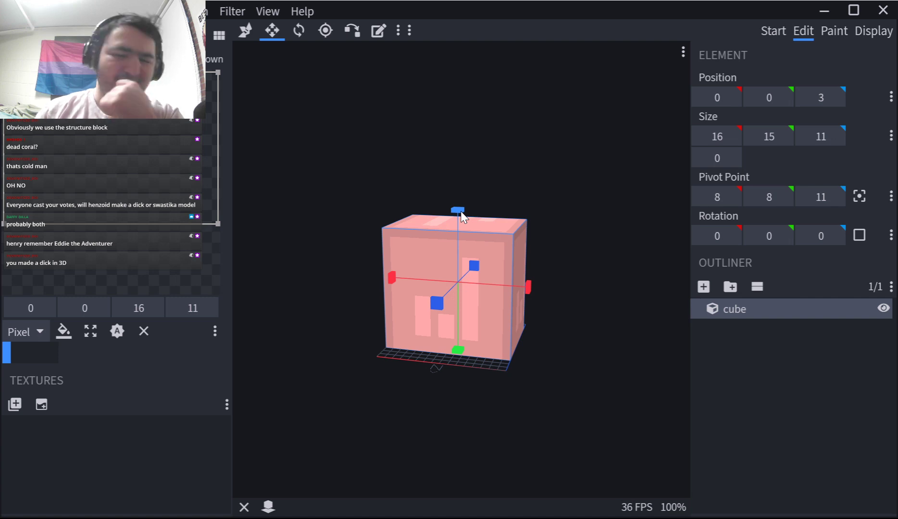
right_click(464, 239)
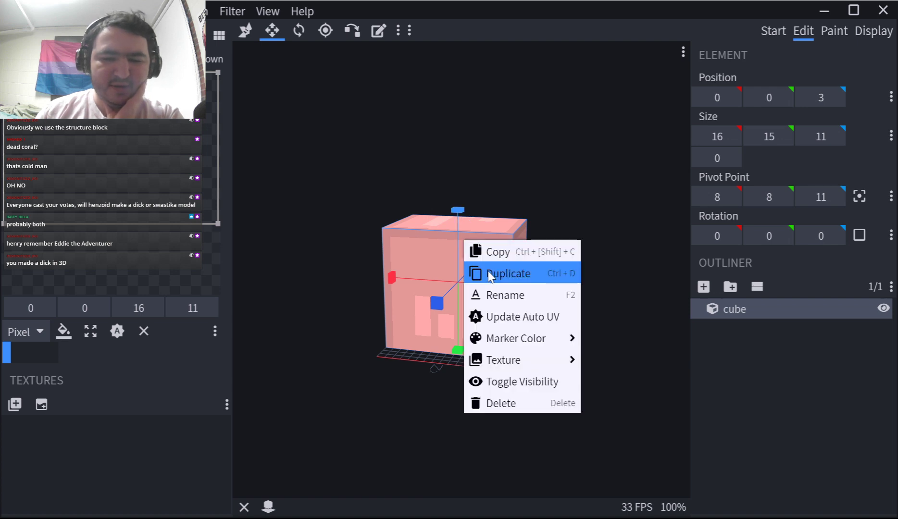
left_click(488, 275)
key("v")
left_click_drag(454, 241, 473, 103)
key("s")
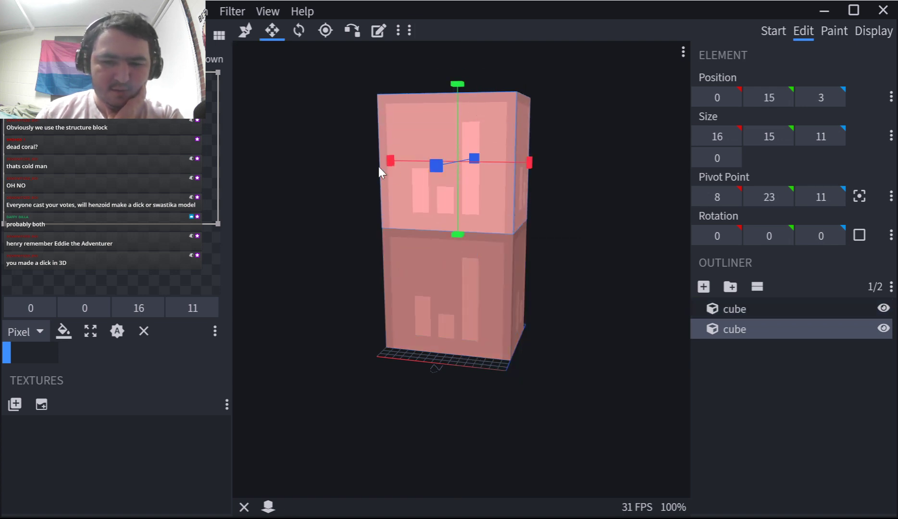
Shrink the upper block to 12 wide and 4 high, centred across the lower block at X position 2.
mouse_move(390, 165)
left_mouse_down()
mouse_move(402, 165)
mouse_move(393, 163)
left_mouse_up()
left_click_drag(461, 89, 467, 184)
left_click_drag(531, 206, 518, 208)
left_click_drag(395, 204, 401, 204)
left_click_drag(460, 159, 459, 163)
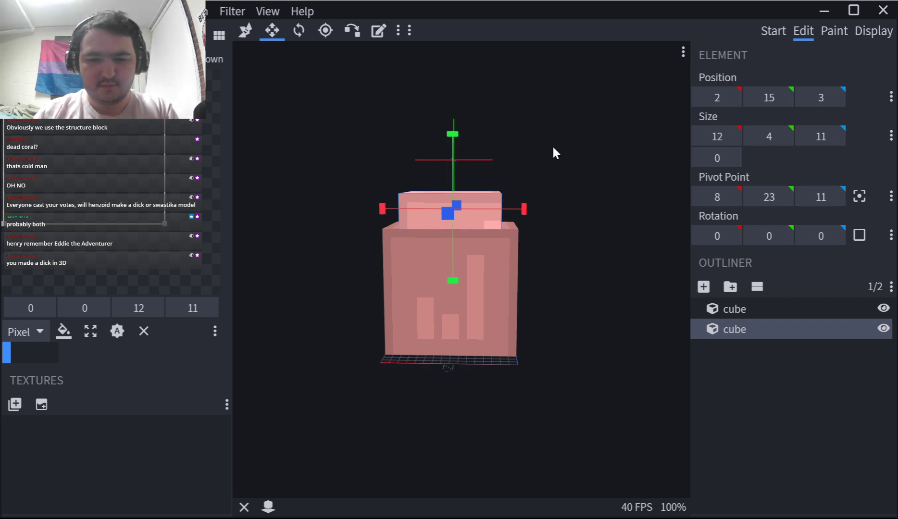
left_click(561, 172)
Trim one unit off the lower block's front face so its depth becomes 10 at Z position 4.
left_click_drag(561, 171, 548, 163)
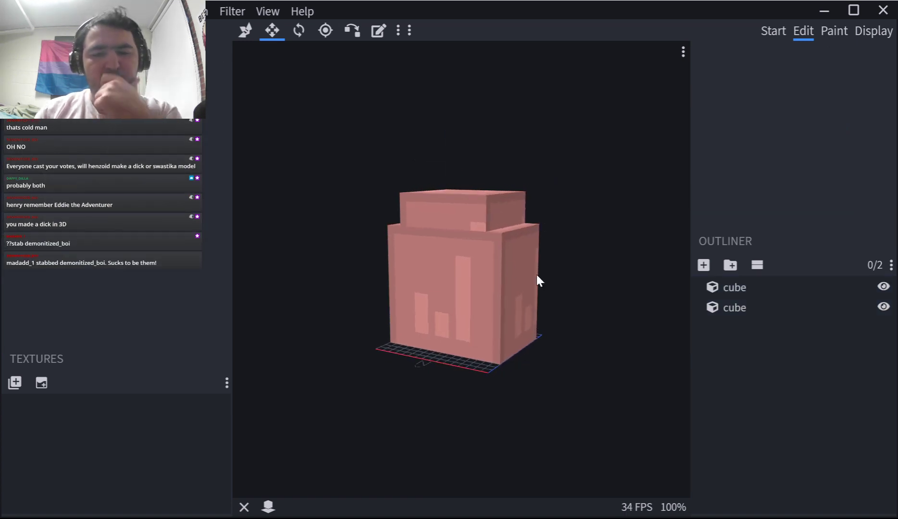
scroll(447, 304, "up", 1)
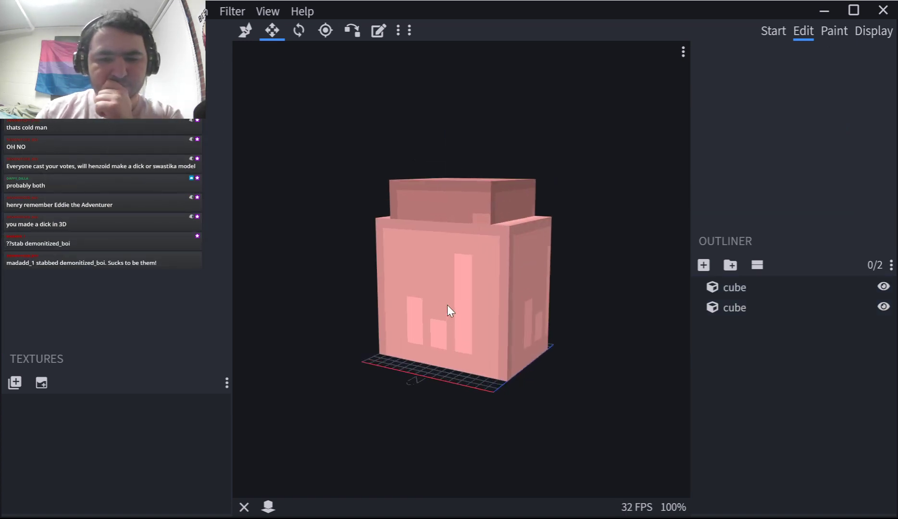
left_click_drag(356, 171, 374, 164)
scroll(374, 163, "up", 1)
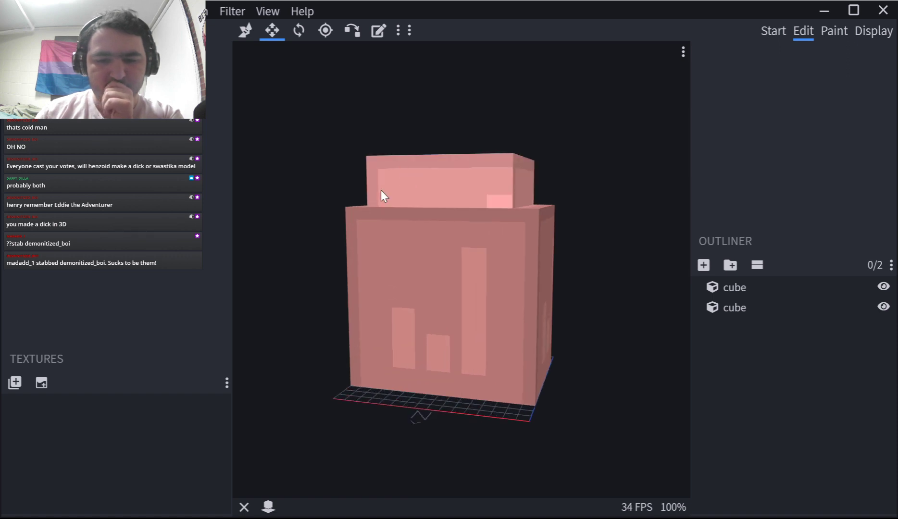
left_click_drag(315, 227, 362, 251)
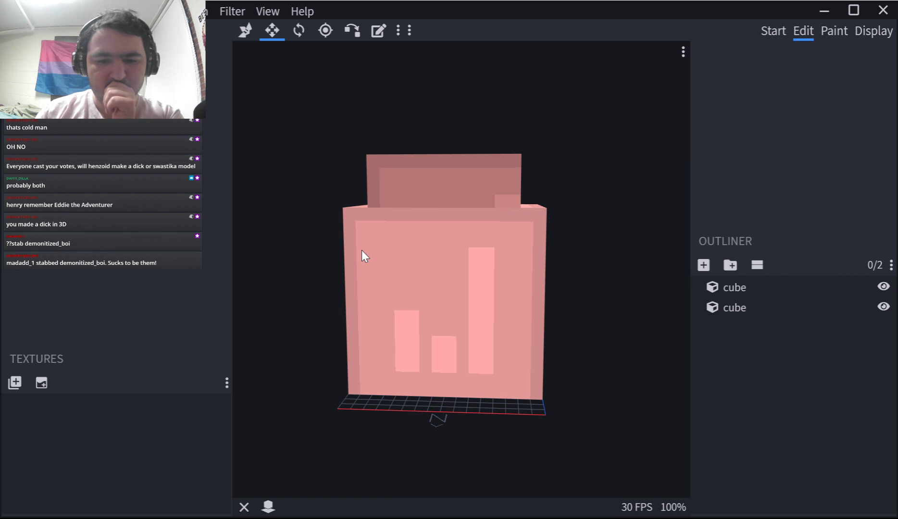
left_click(362, 250)
left_click_drag(634, 176, 532, 275)
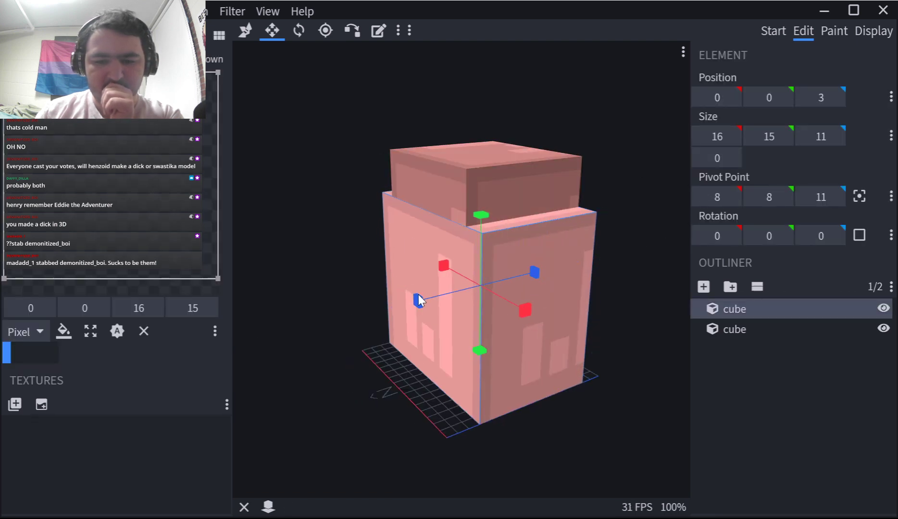
left_click_drag(419, 300, 423, 300)
Duplicate the lower block and reduce the copy to a 1-unit-deep front slab at Z position 3.
right_click(425, 263)
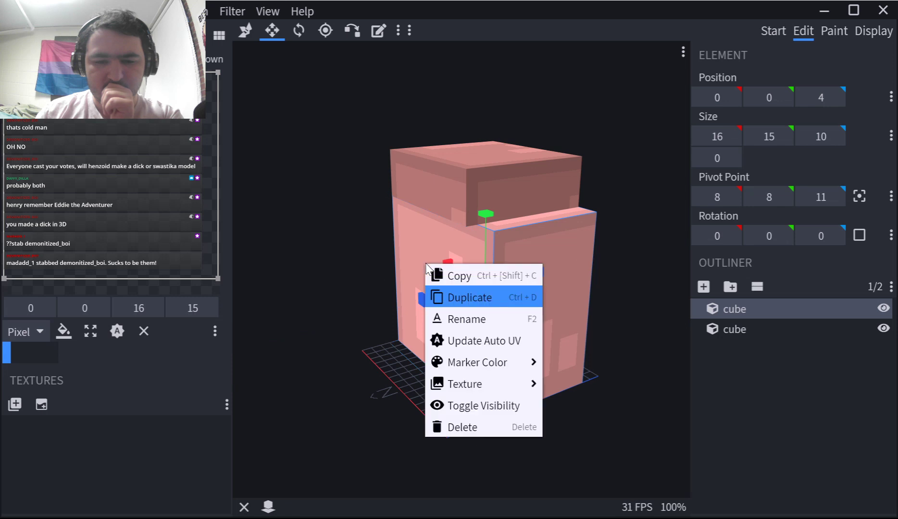
left_click(458, 297)
key("v")
left_click_drag(524, 276, 453, 292)
key("s")
left_click_drag(382, 188, 449, 182)
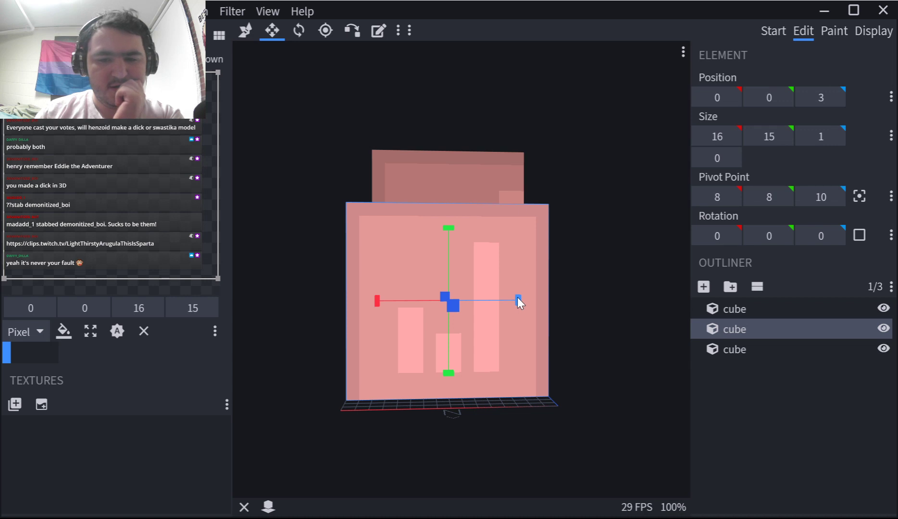
left_click_drag(552, 208, 497, 218)
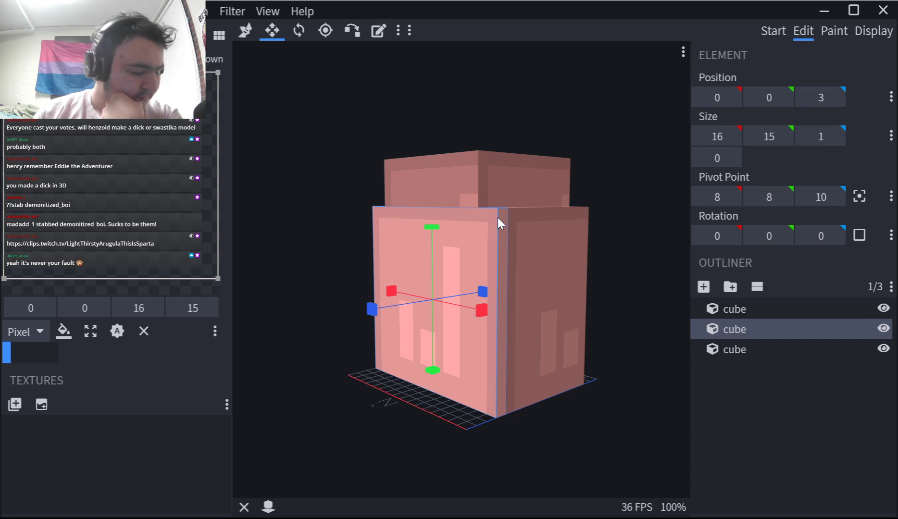
Delete the thin front slab and extend the lower block forward to a depth of 11 at Z position 3.
key("Delete")
left_click(495, 240)
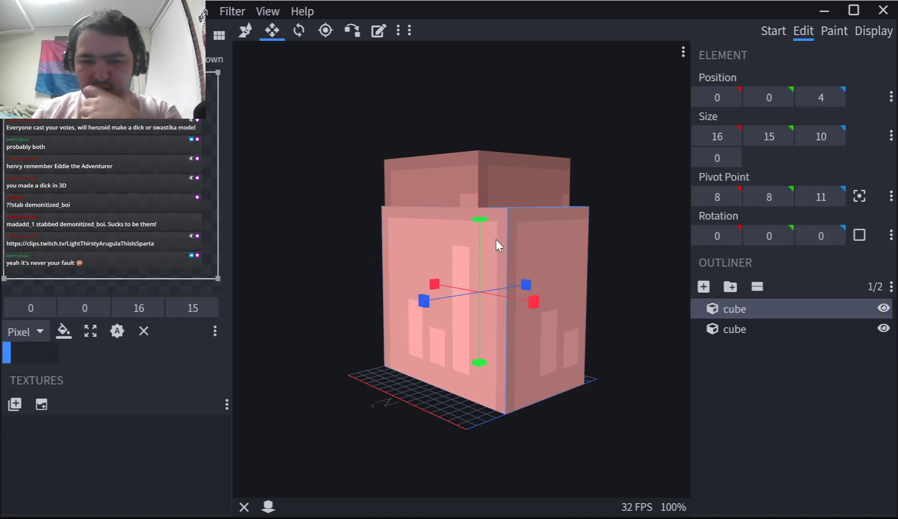
left_click_drag(443, 296, 435, 299)
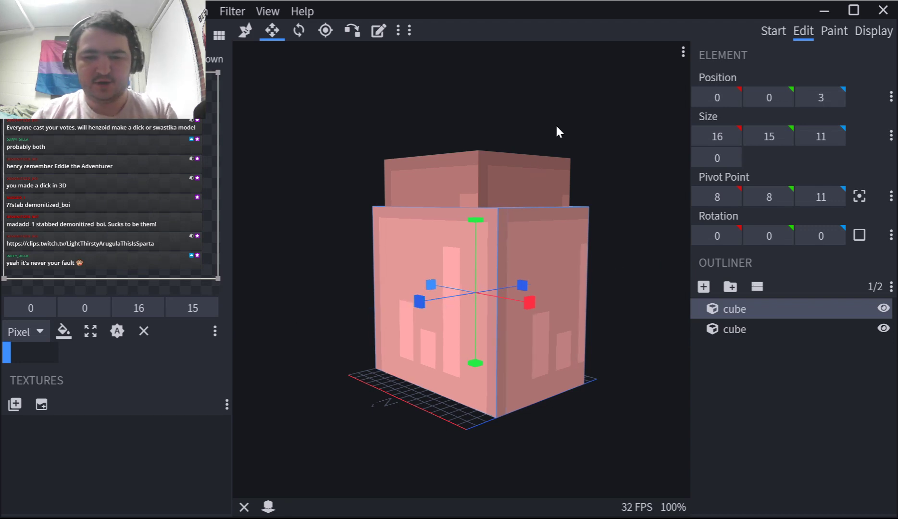
Examine the proportions of the two stacked blocks from several angles and distances.
left_click_drag(556, 127, 532, 152)
key("ctrl+a")
key("ctrl+a")
left_click_drag(460, 115, 496, 101)
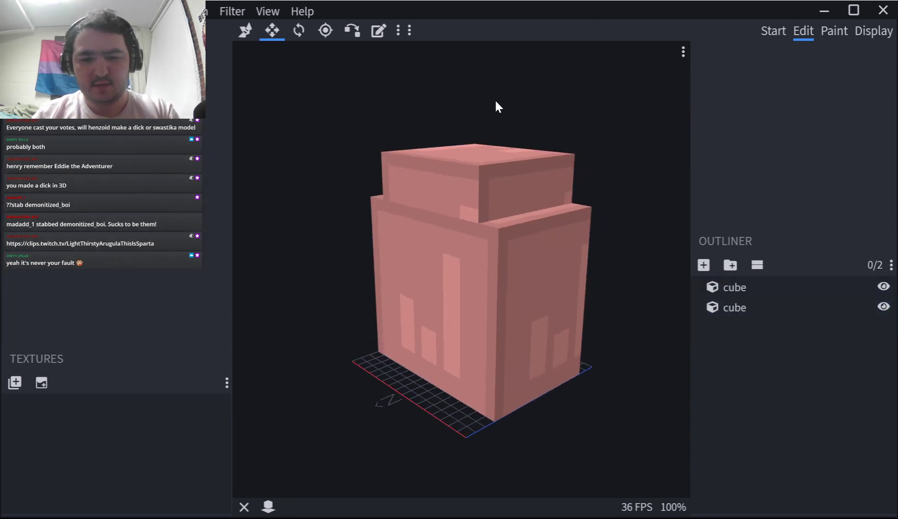
scroll(496, 106, "down", 5)
left_click_drag(503, 187, 567, 173)
scroll(531, 257, "up", 3)
left_click_drag(531, 257, 595, 240)
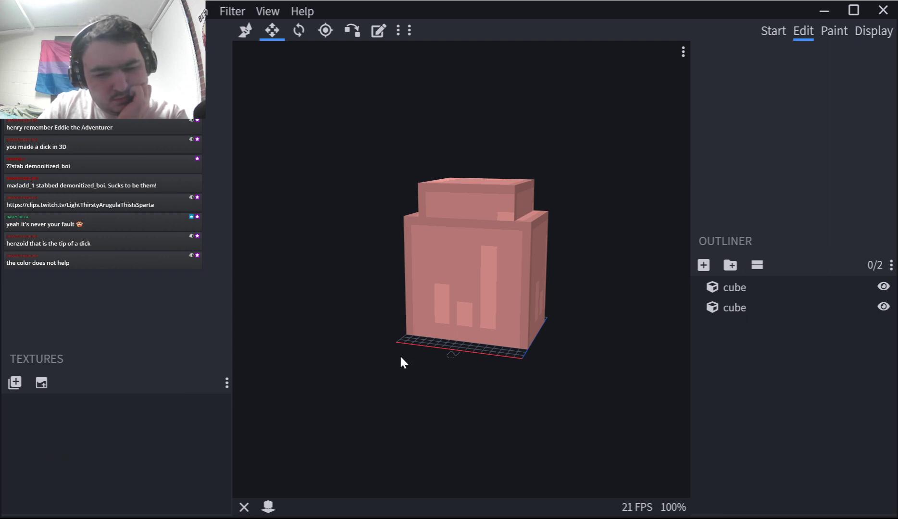
Switch to Pyxel Edit and import the light and dark grey stone textures as 16 by 16 tiles into the current document.
key("alt+Tab")
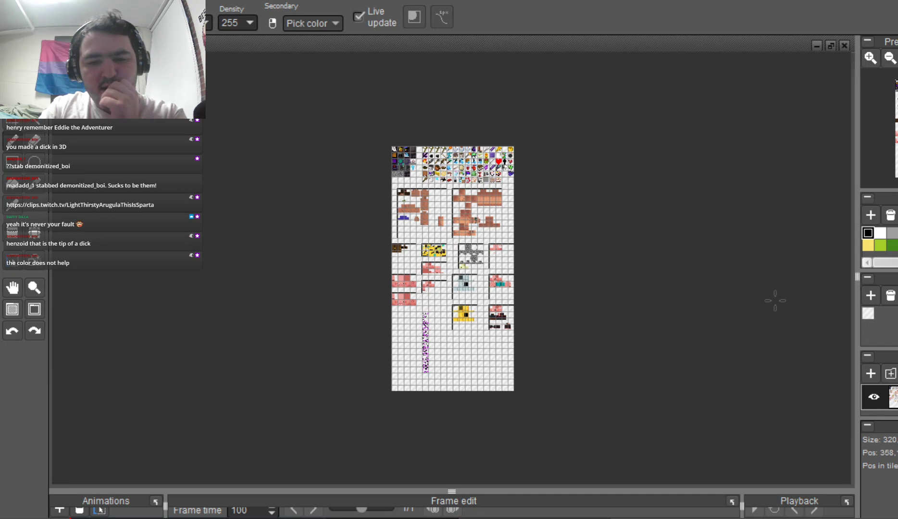
scroll(734, 267, "up", 1)
scroll(597, 316, "down", 1)
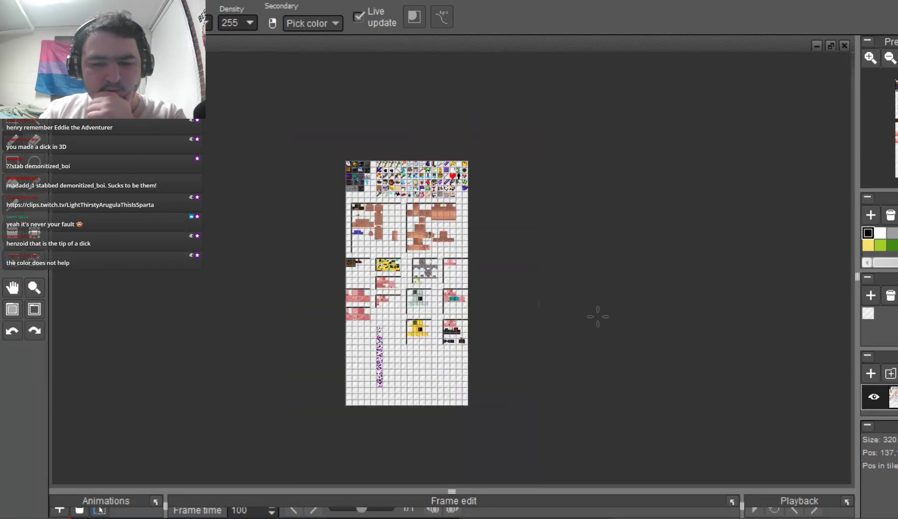
scroll(418, 399, "up", 1)
scroll(413, 396, "up", 1)
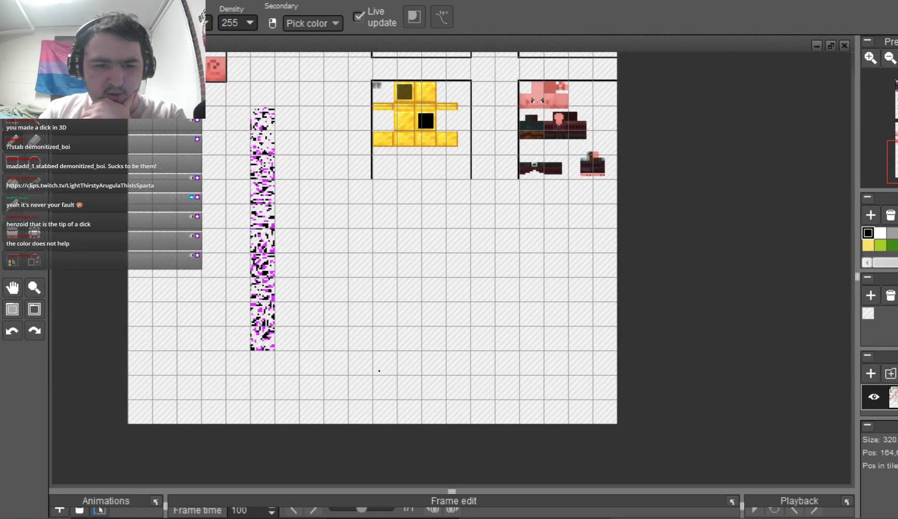
scroll(379, 370, "down", 1)
scroll(591, 475, "up", 3)
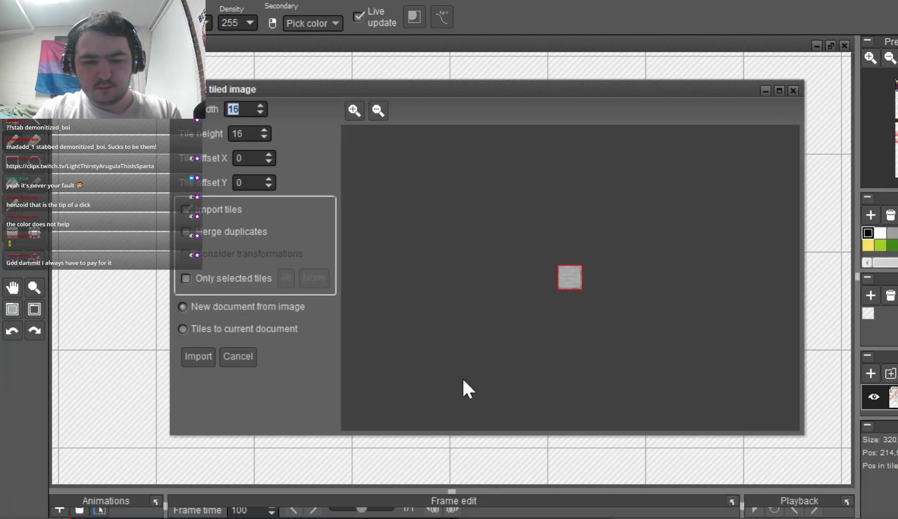
left_click(192, 329)
left_click(198, 356)
left_click(192, 330)
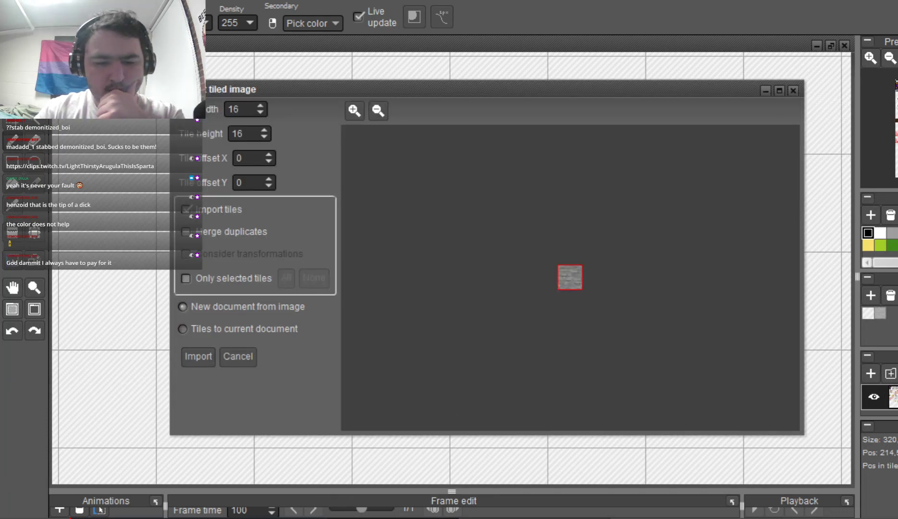
left_click(198, 357)
Place the light stone tile and the dark stone tile side by side in the empty area of the texture sheet.
left_click(879, 314)
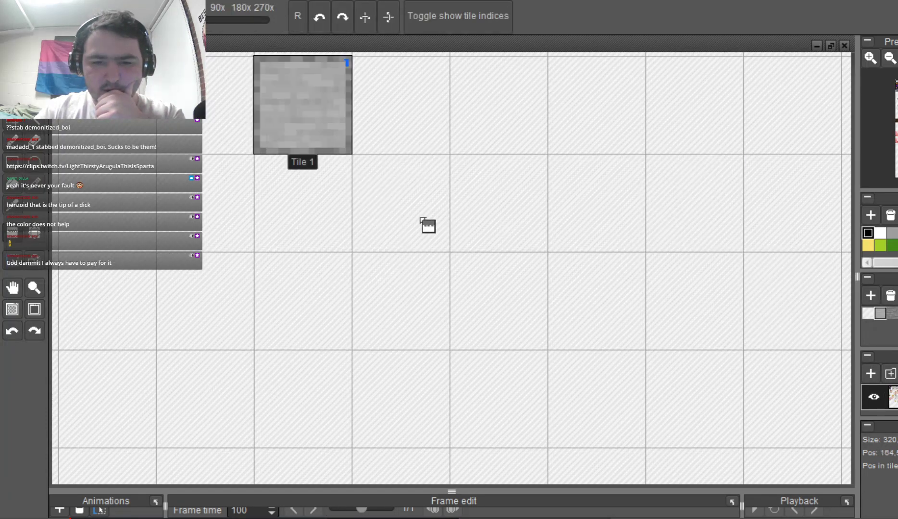
left_click(299, 139)
left_click(892, 313)
left_click(440, 98)
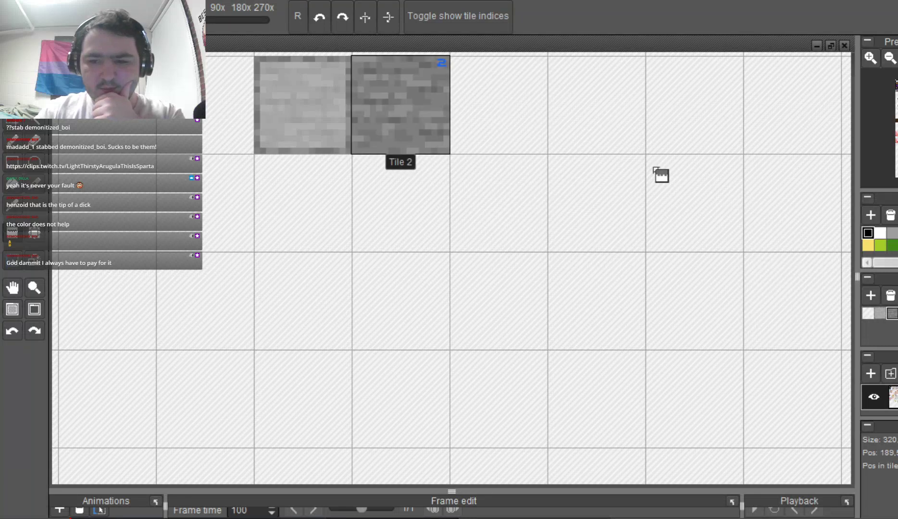
Delete the two imported stone tiles from the tileset, keeping their pixels on the canvas.
left_click(891, 296)
left_click(891, 296)
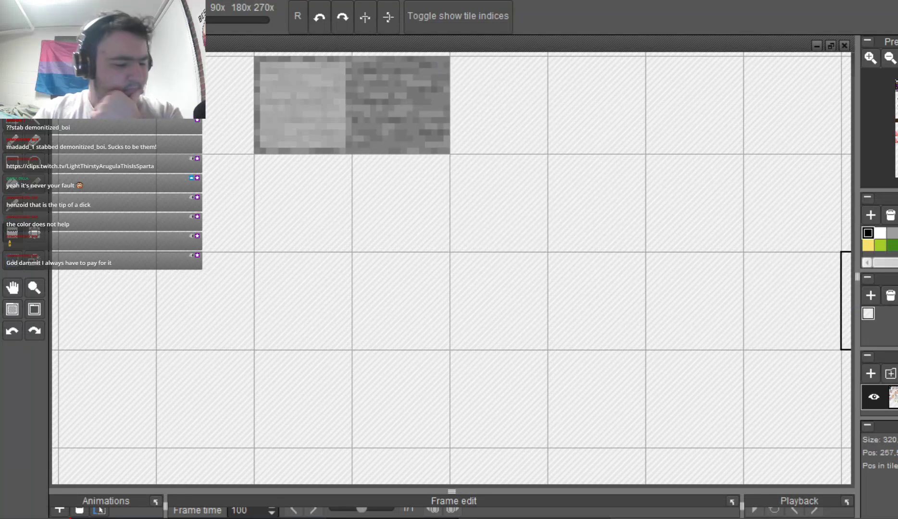
scroll(624, 327, "down", 1)
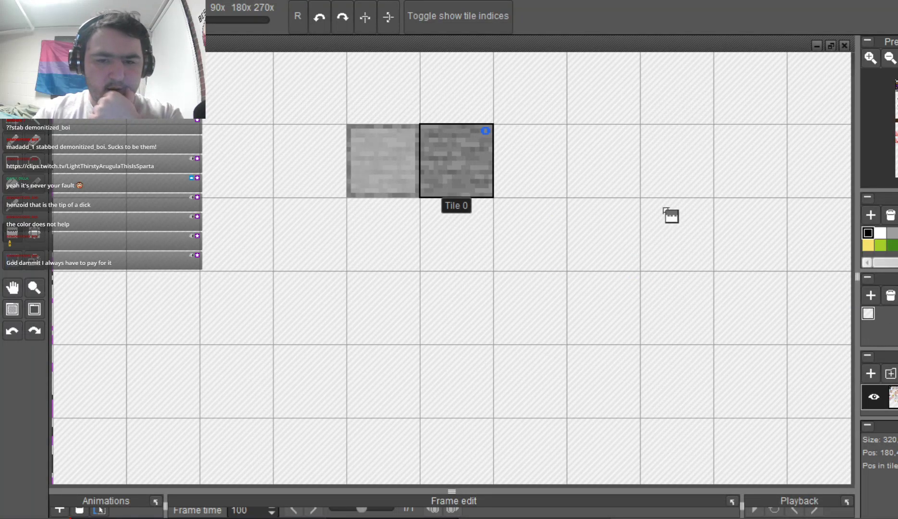
scroll(607, 161, "up", 1)
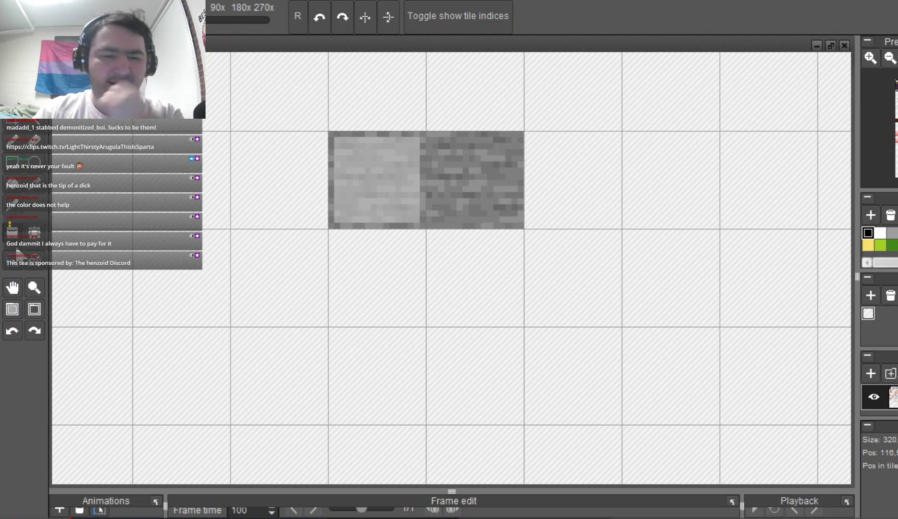
Place a dark stone tile in an empty cell diagonally below the two stone textures, using the tile placer.
left_click(12, 143)
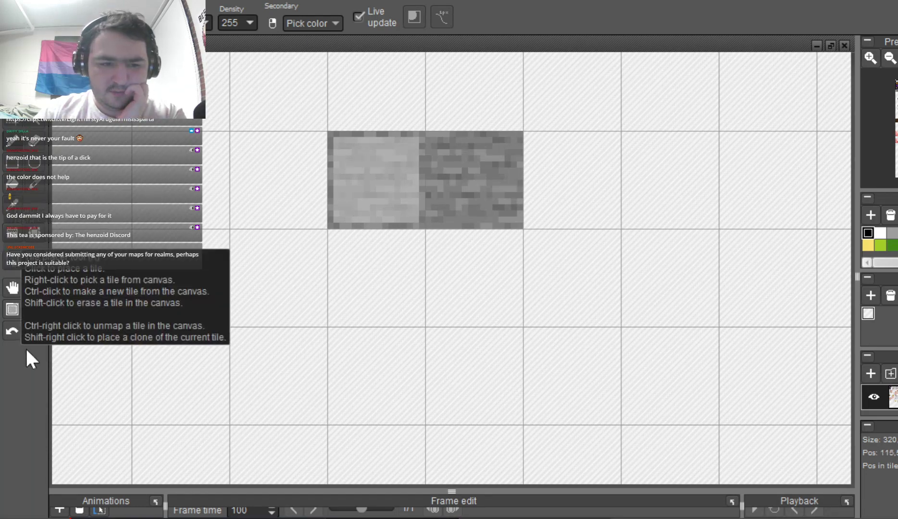
key("a")
left_click(670, 278)
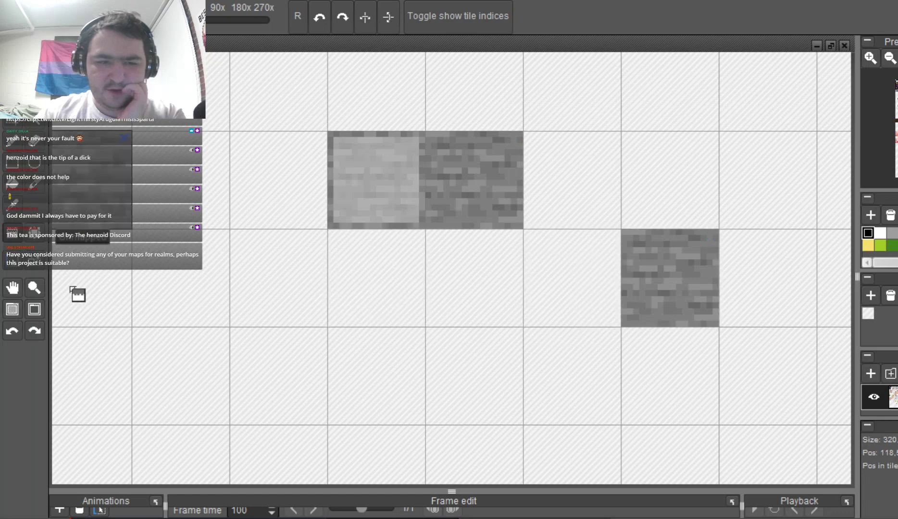
Erase the top pixel row of the separate dark stone tile.
scroll(244, 370, "down", 1)
scroll(854, 383, "up", 2)
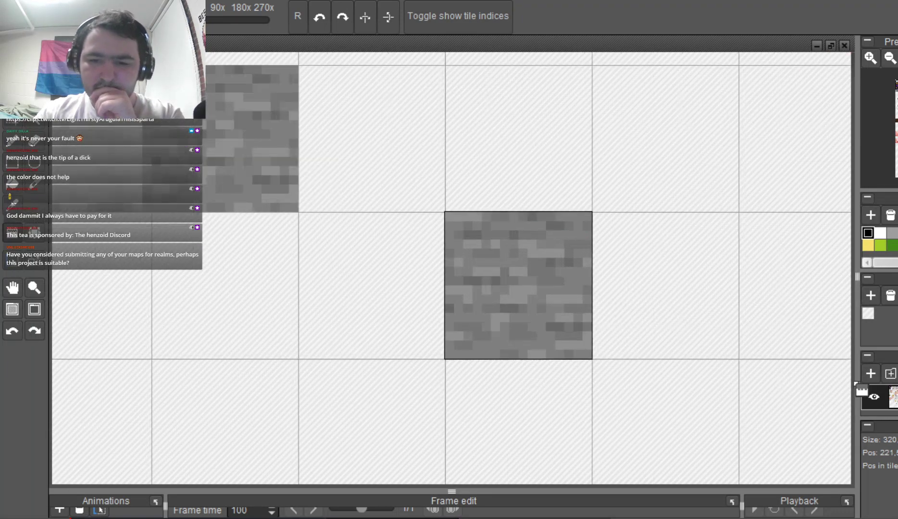
left_click(12, 140)
right_click(514, 198)
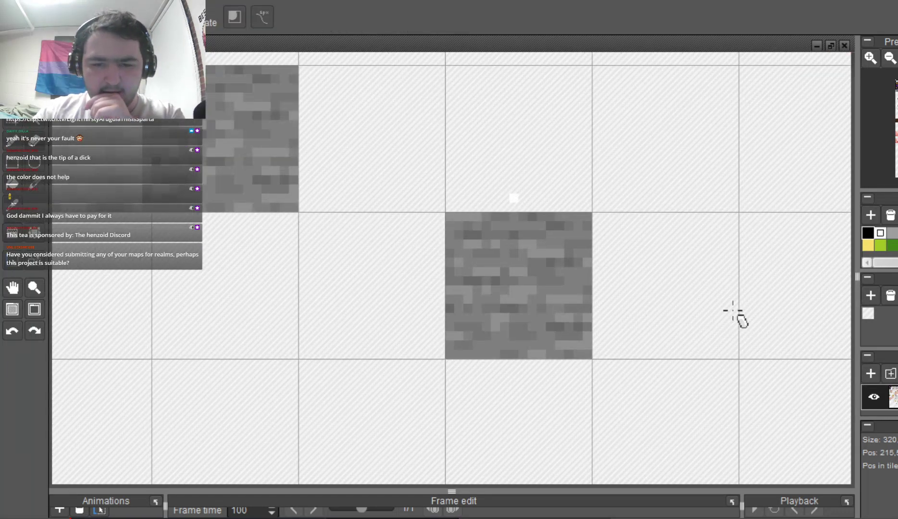
left_click_drag(682, 327, 889, 333)
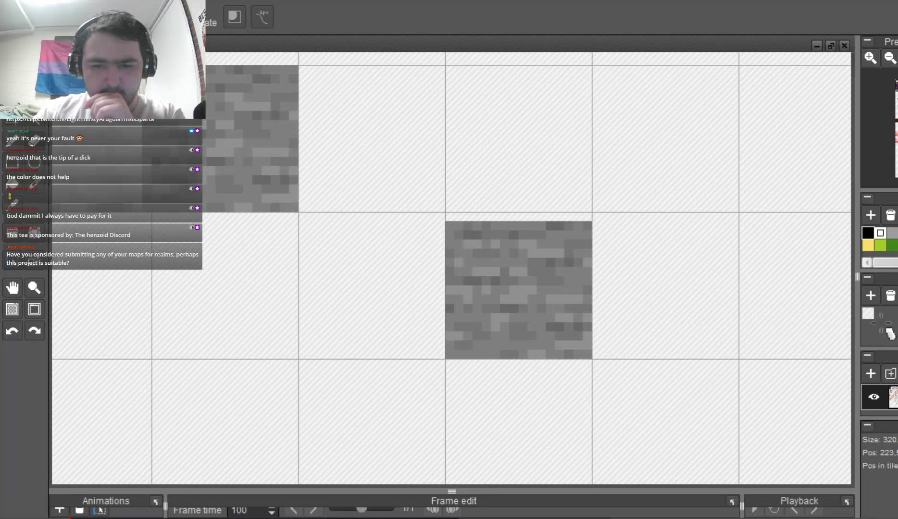
Paste a copied strip of dark stone, about 12 by 4 pixels, centred on top of the trimmed dark stone tile.
left_click(13, 183)
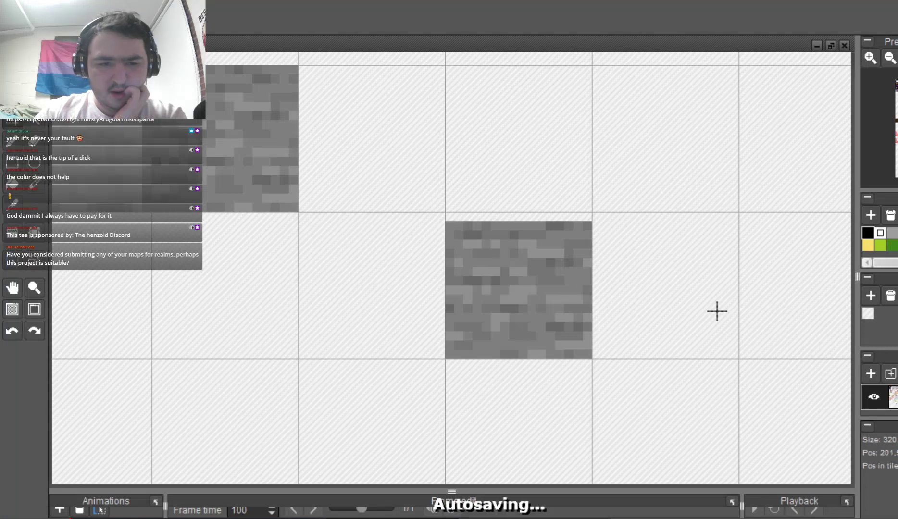
left_click_drag(733, 321, 874, 284)
left_click_drag(828, 293, 662, 284)
key("ctrl+v")
left_click(888, 301)
scroll(390, 196, "down", 1)
key("ctrl+v")
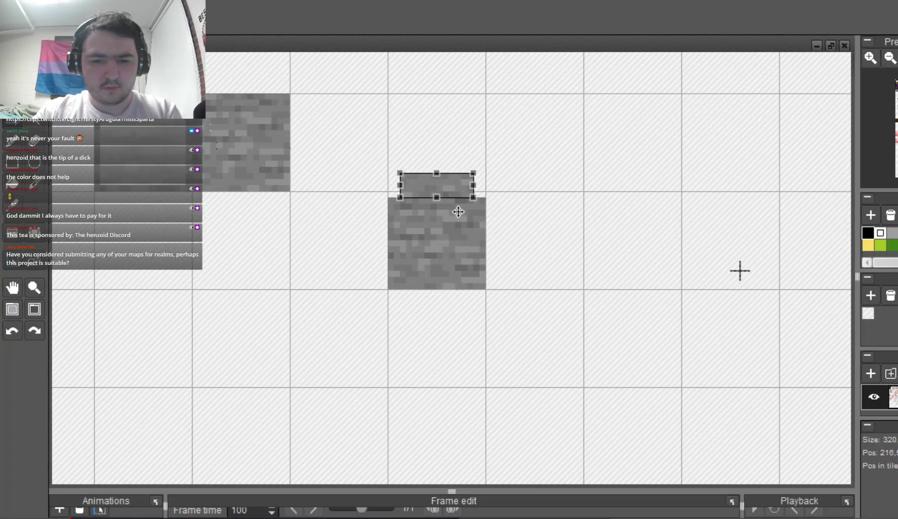
left_click(797, 267)
left_click(716, 263)
scroll(654, 262, "up", 1)
scroll(775, 345, "down", 1)
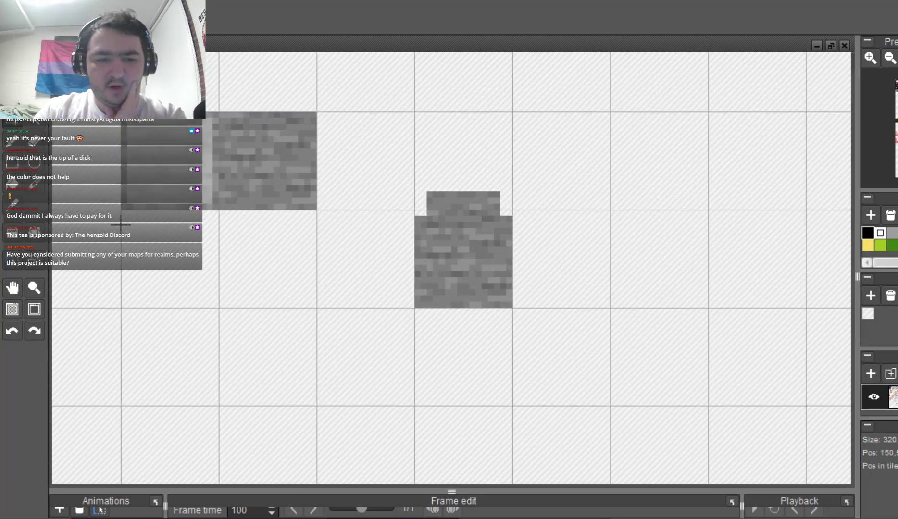
Place a copy of the light stone tile in the cell directly below the original light tile.
left_click(13, 141)
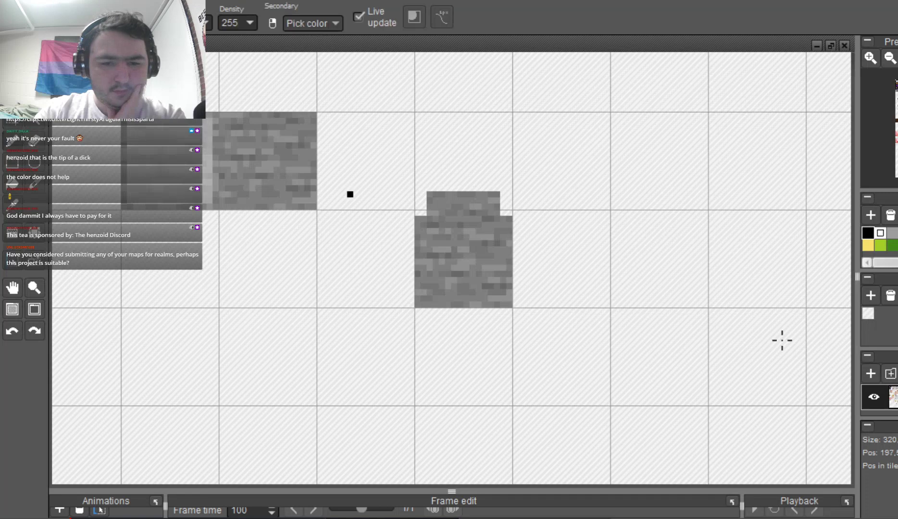
left_click(8, 182)
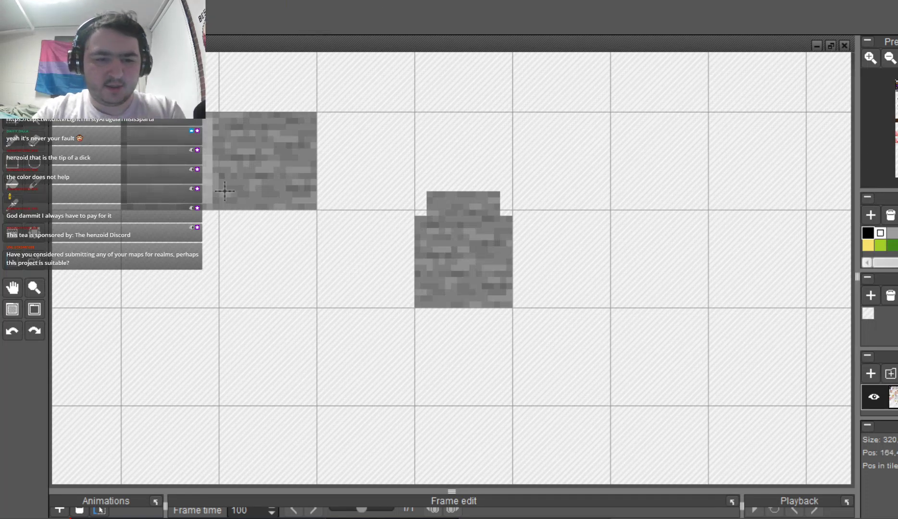
left_click(12, 234)
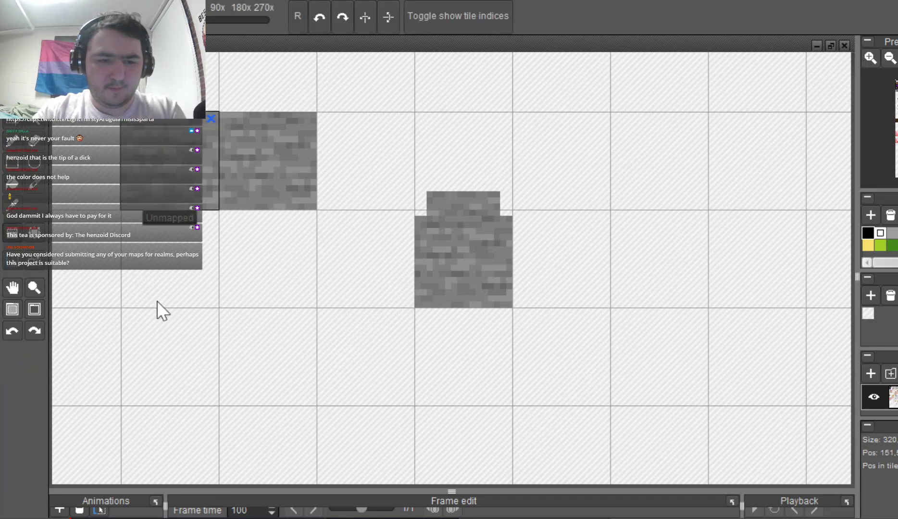
right_click(168, 177)
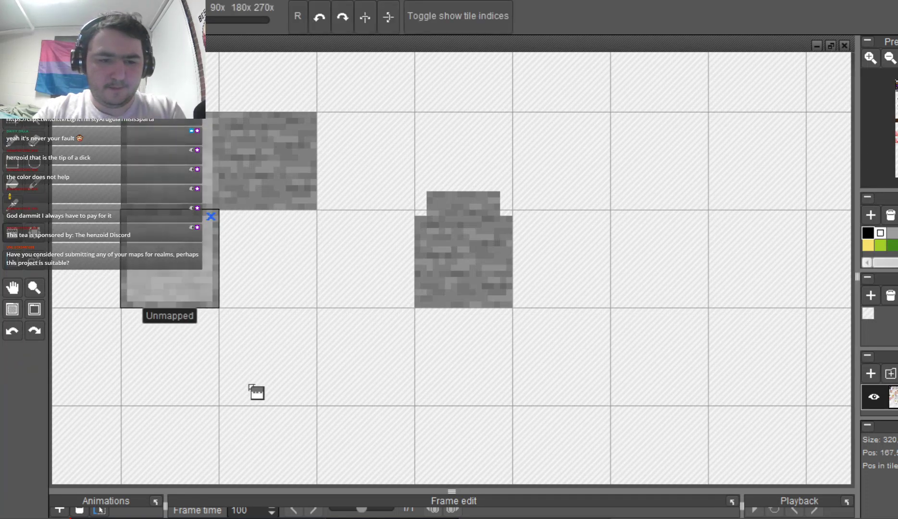
Paste a copied strip of light stone over the dark seam between the two stacked light tiles.
left_click(26, 186)
scroll(210, 318, "up", 2)
left_click_drag(111, 373, 296, 354)
key("ctrl+c")
left_click_drag(269, 362, 268, 198)
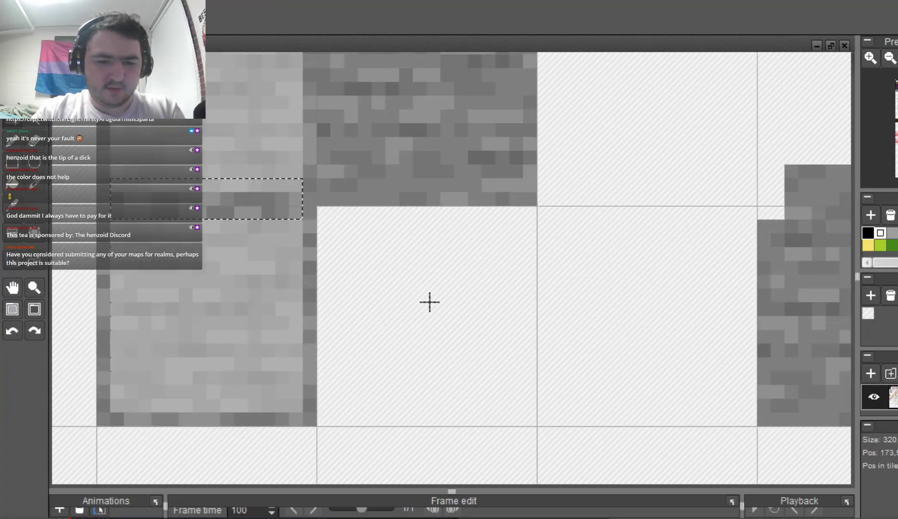
key("ctrl+v")
left_click(590, 401)
scroll(552, 406, "down", 2)
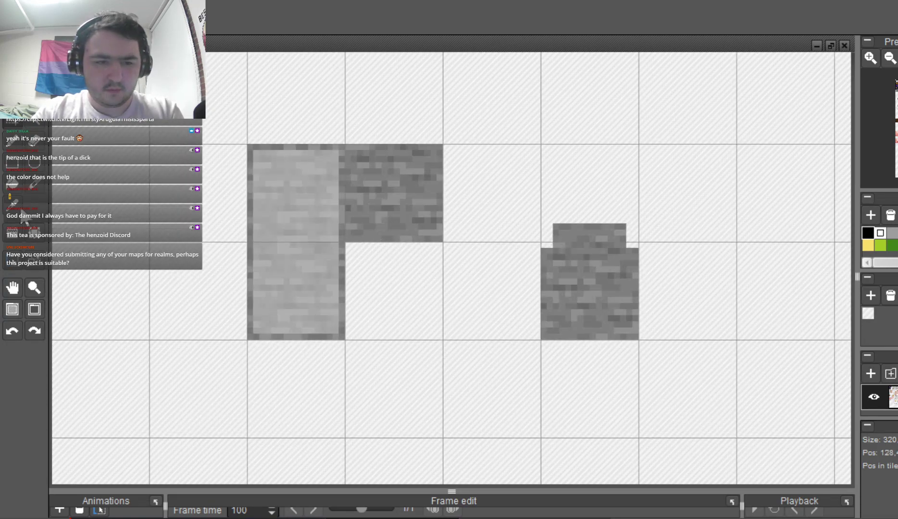
scroll(400, 226, "up", 2)
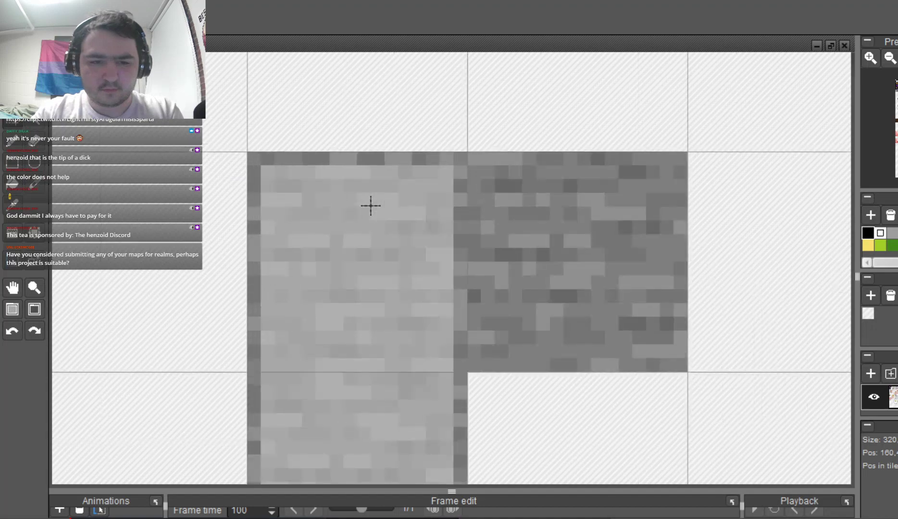
scroll(381, 237, "down", 2)
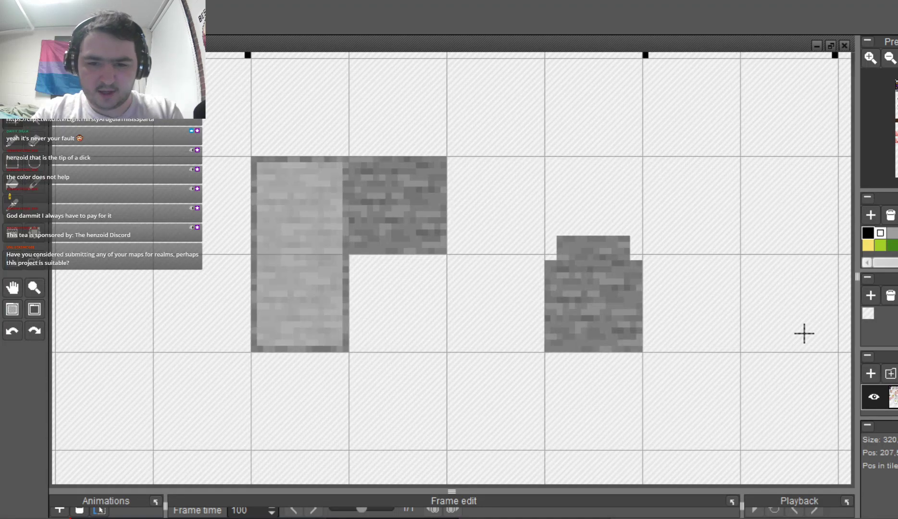
left_click_drag(557, 236, 629, 260)
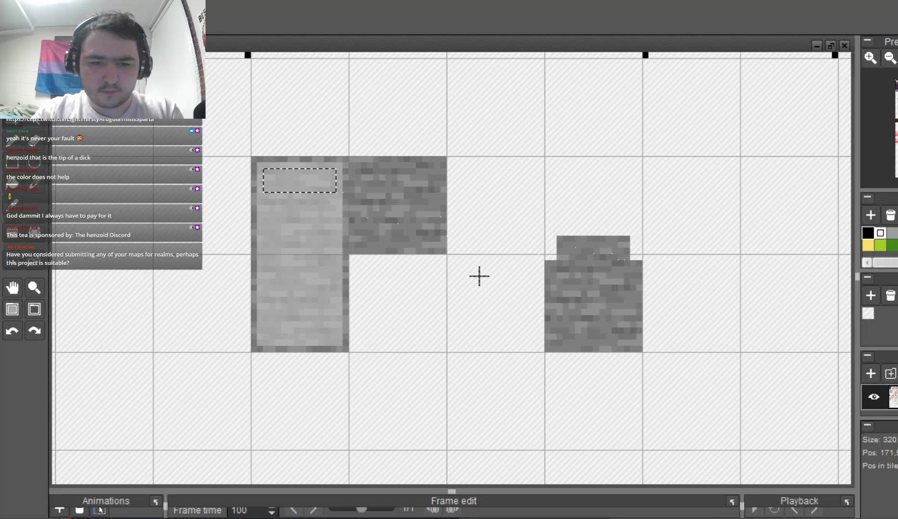
scroll(479, 276, "up", 2)
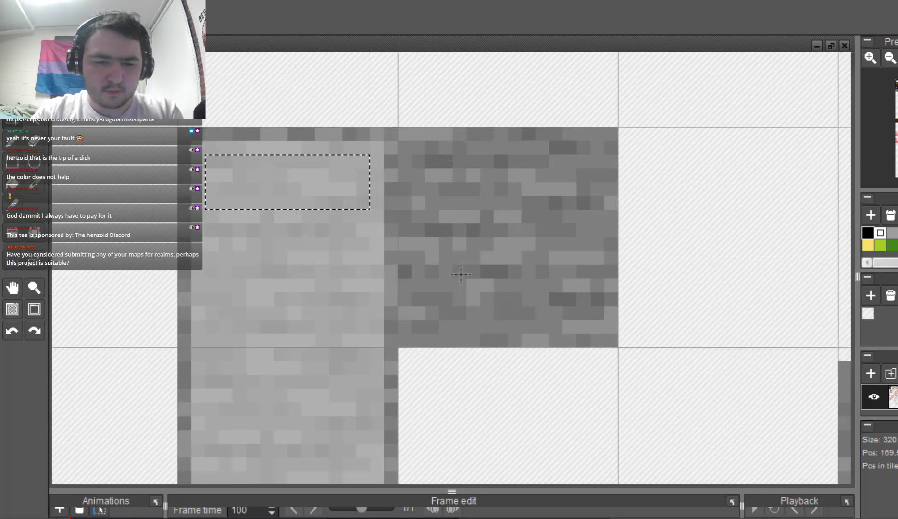
left_click(357, 189)
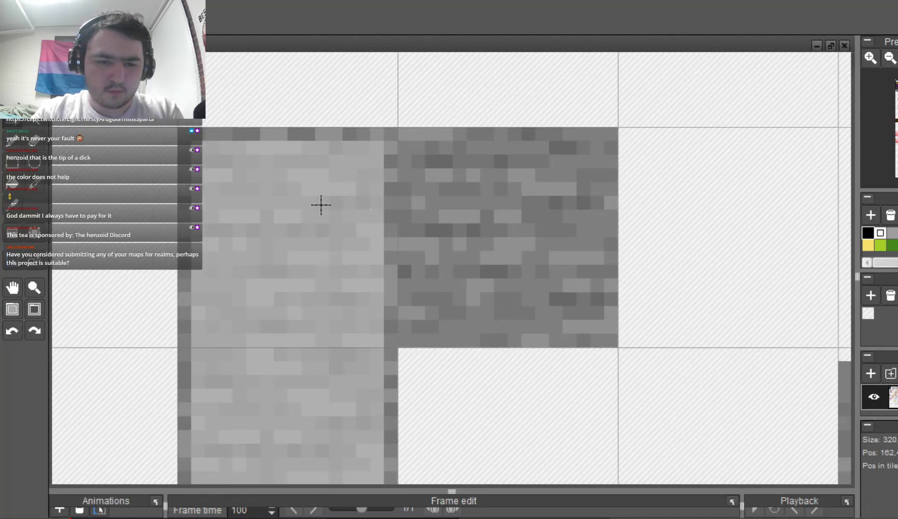
Paste a dark border strip, about 12 pixels wide and 1 pixel high, in the empty cell beside the light stone column.
left_click_drag(318, 200, 361, 230)
scroll(523, 222, "down", 2)
key("ctrl+v")
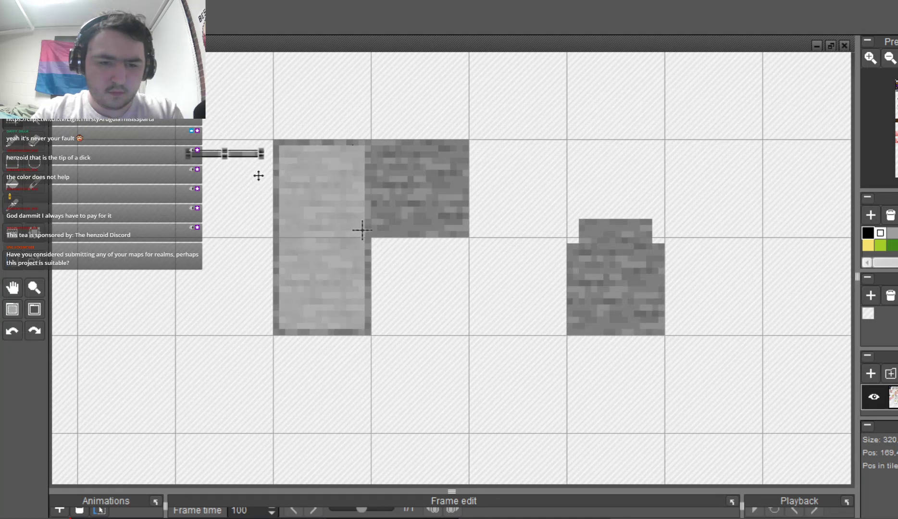
scroll(358, 230, "up", 2)
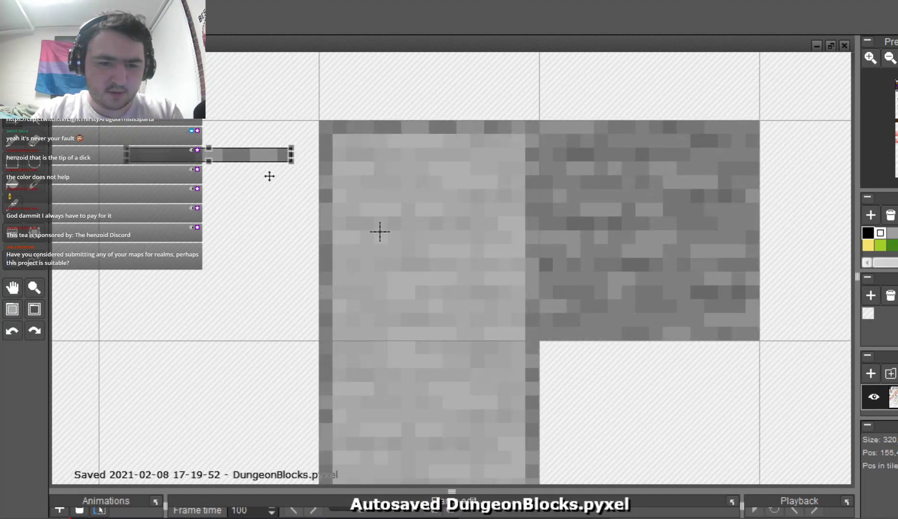
left_click(384, 192)
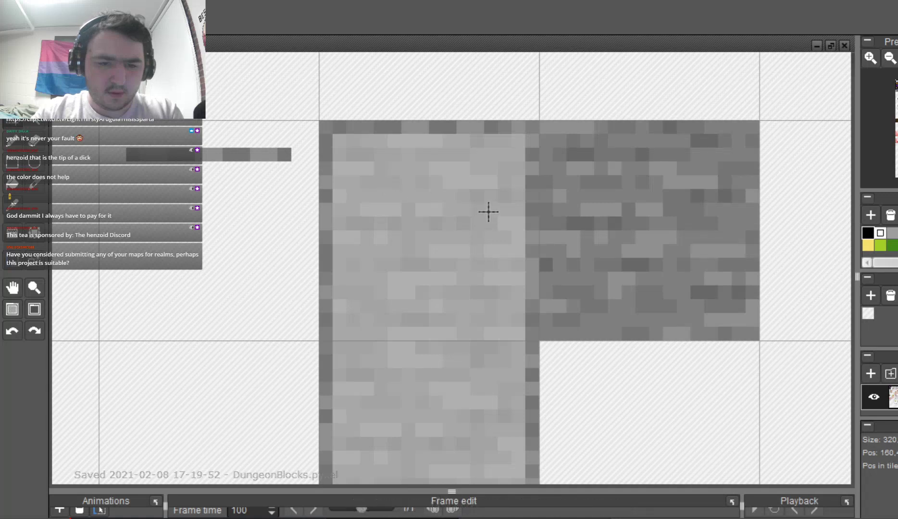
Paste dark border pieces about 3 pixels high below both ends of the separate border strip.
left_click_drag(487, 212, 207, 269)
mouse_move(430, 252)
left_mouse_down()
mouse_move(430, 291)
mouse_move(752, 285)
mouse_move(795, 249)
mouse_move(431, 275)
left_mouse_up()
key("ctrl+v")
left_click(500, 260)
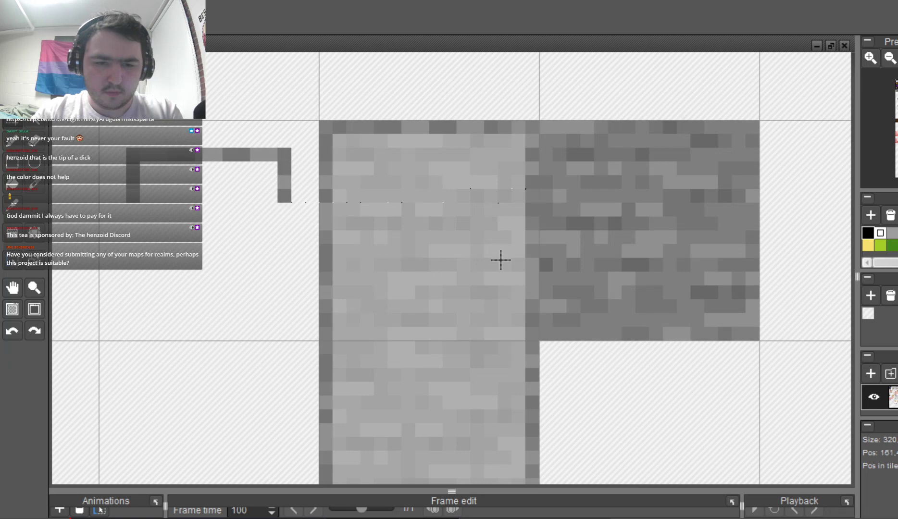
Fill the small dark frame with a copied piece of light stone, about 10 by 3 pixels.
scroll(500, 260, "down", 1)
mouse_move(310, 252)
left_mouse_down()
mouse_move(421, 287)
mouse_move(654, 252)
mouse_move(635, 245)
mouse_move(380, 274)
mouse_move(412, 271)
left_mouse_up()
key("ctrl+c")
key("ctrl+v")
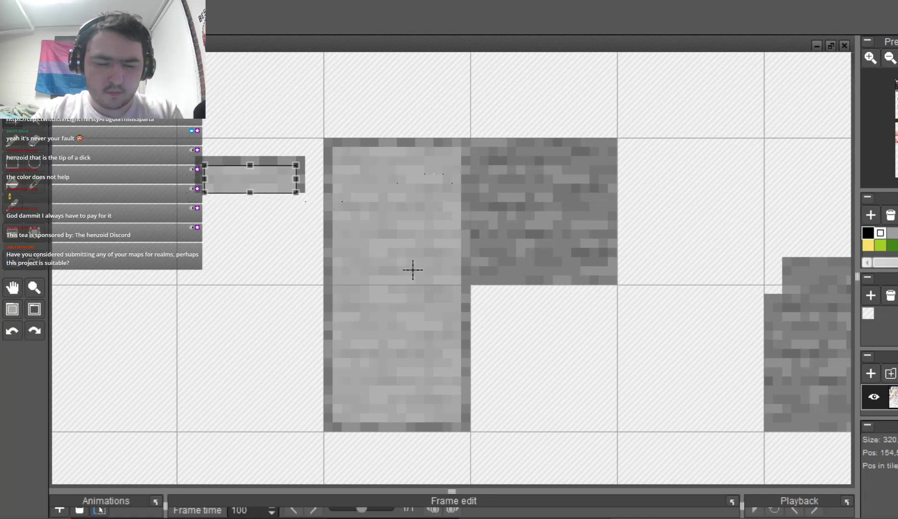
left_click(443, 177)
scroll(440, 192, "down", 1)
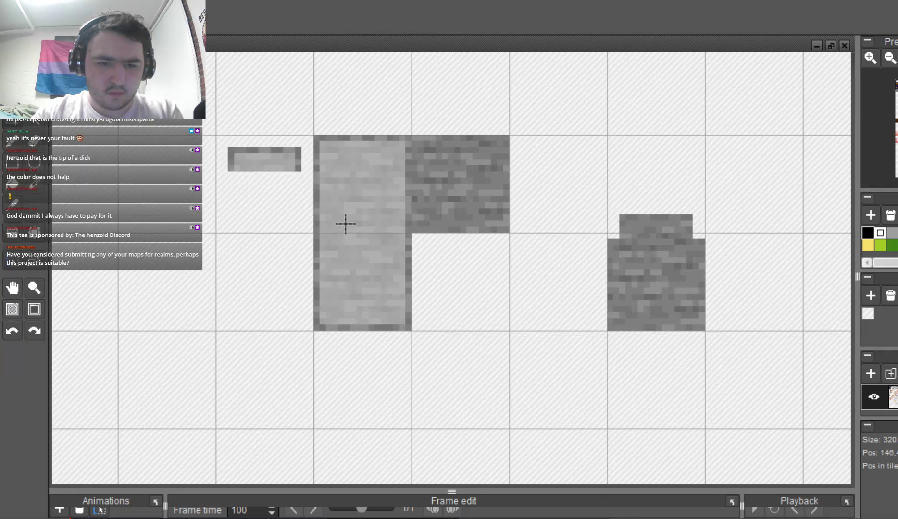
Move the upper light stone tile down about 15 pixels so it overlaps the lower light tile.
left_click_drag(345, 223, 443, 254)
left_click(504, 201)
mouse_move(476, 207)
left_mouse_down()
mouse_move(627, 339)
mouse_move(609, 340)
left_mouse_up()
left_click_drag(601, 292, 601, 427)
left_click(676, 411)
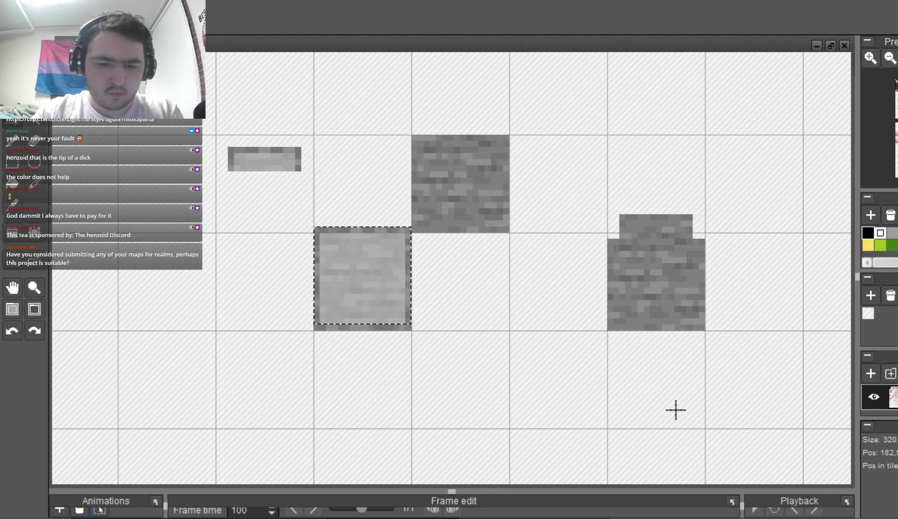
Move the light tile's top border row down 2 pixels so the tile starts one pixel below the grid line.
scroll(582, 355, "up", 1)
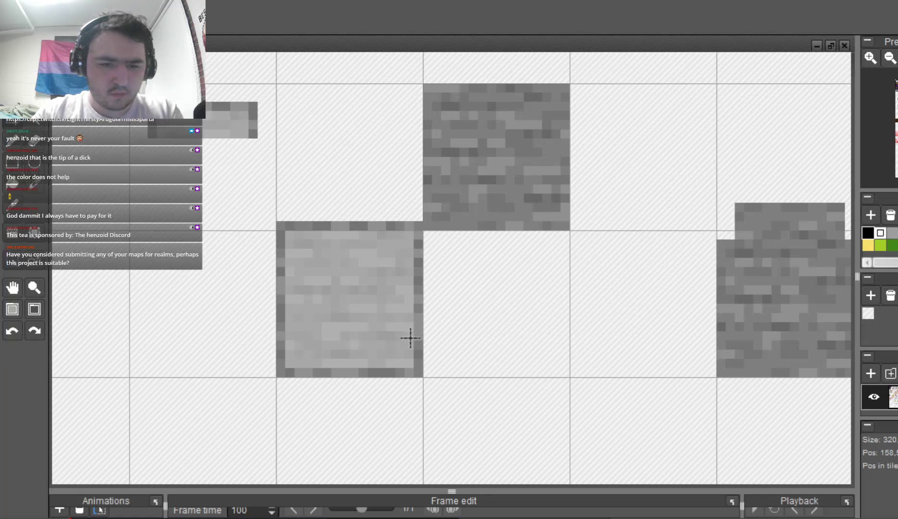
left_click_drag(475, 337, 623, 353)
left_click_drag(623, 354, 609, 375)
left_click(608, 337)
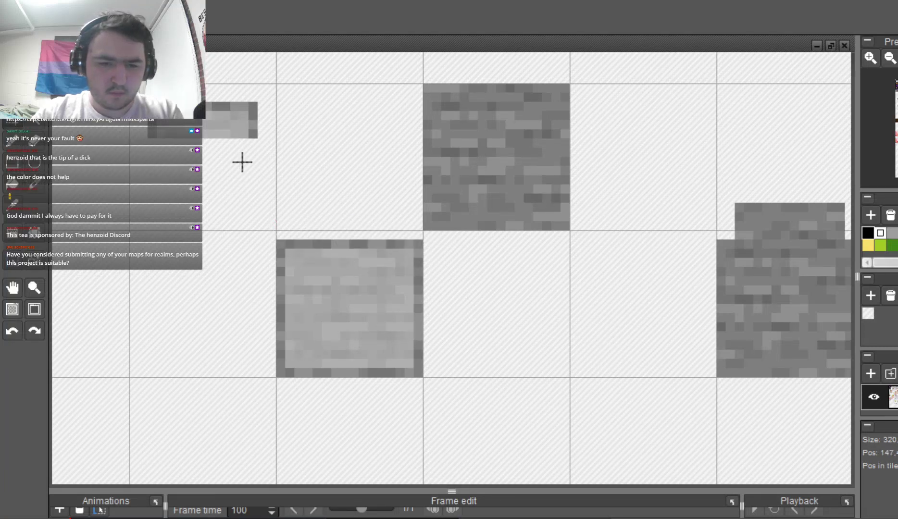
Move the small framed light stone piece onto the light tile's top edge, centred like the dark cap.
left_click_drag(222, 159, 375, 199)
left_click_drag(375, 199, 572, 338)
left_click(666, 315)
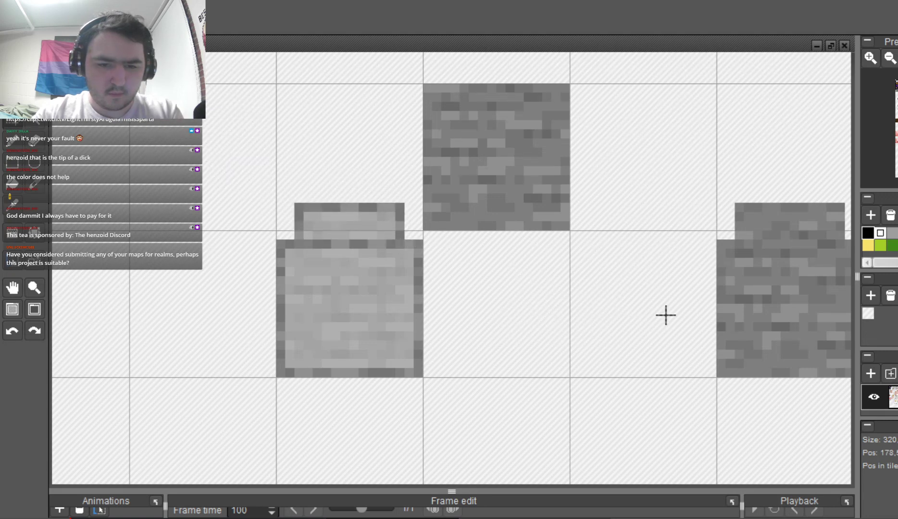
Paste a copied strip of light stone over the dark border between the light cap and the tile body.
scroll(544, 330, "up", 1)
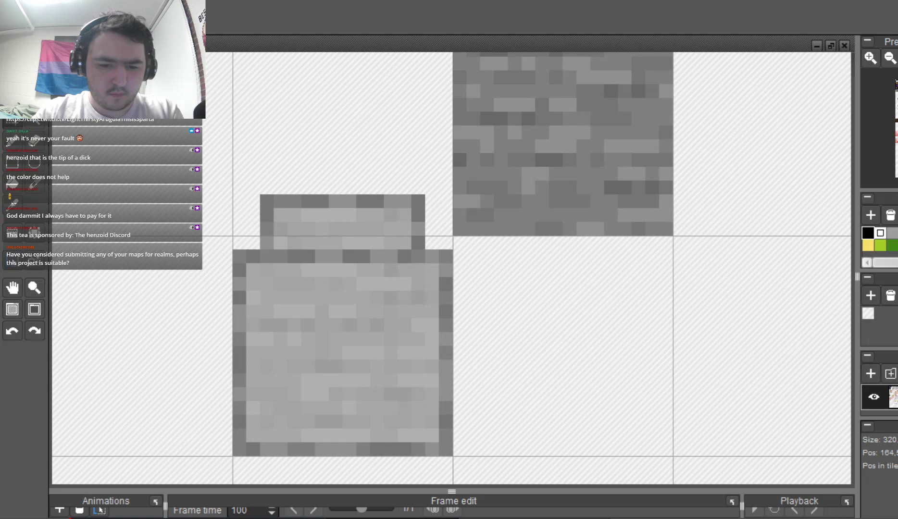
mouse_move(294, 380)
left_mouse_down()
mouse_move(404, 381)
mouse_move(377, 246)
left_mouse_up()
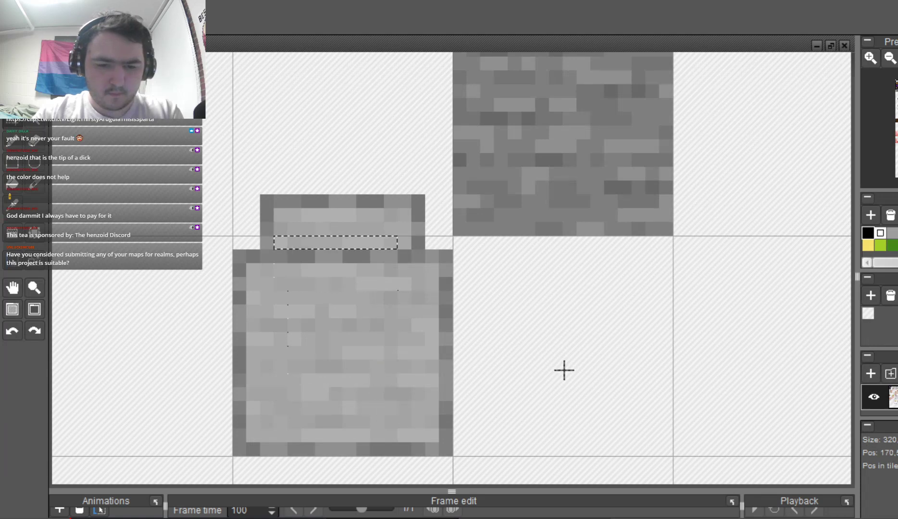
key("Down")
key("ctrl+v")
left_click(635, 331)
left_click(12, 141)
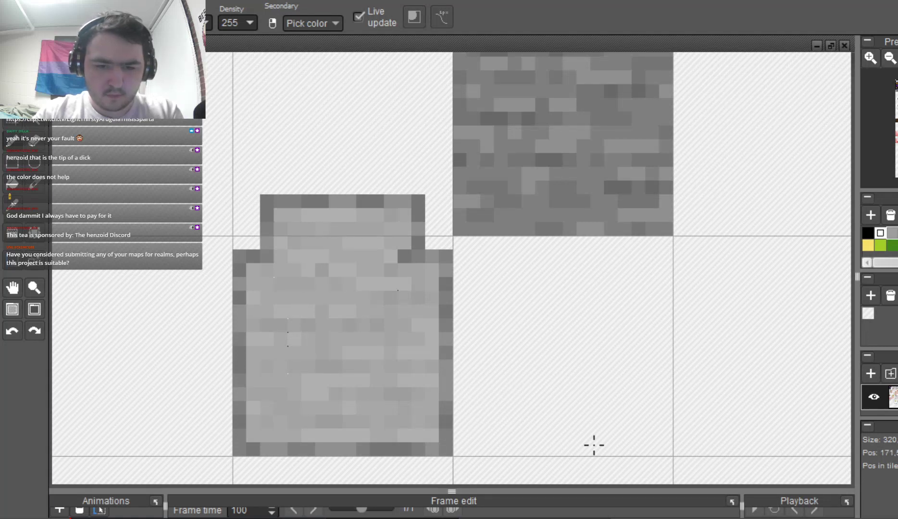
key("ctrl+z")
scroll(620, 471, "down", 3)
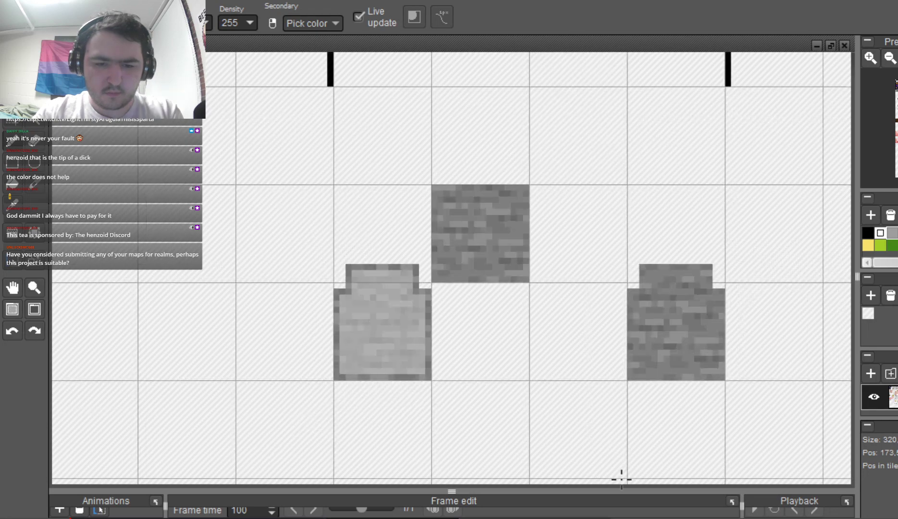
scroll(620, 473, "up", 2)
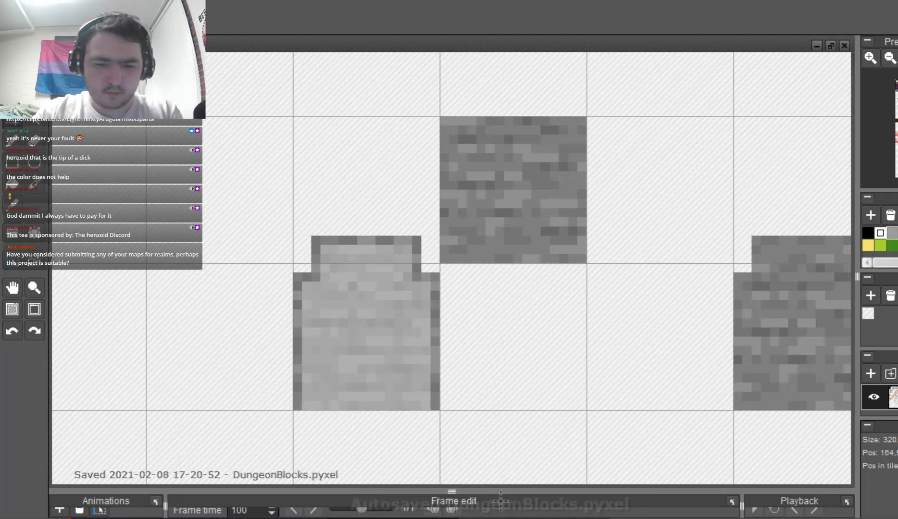
scroll(501, 500, "down", 1)
scroll(534, 514, "up", 1)
scroll(534, 515, "down", 1)
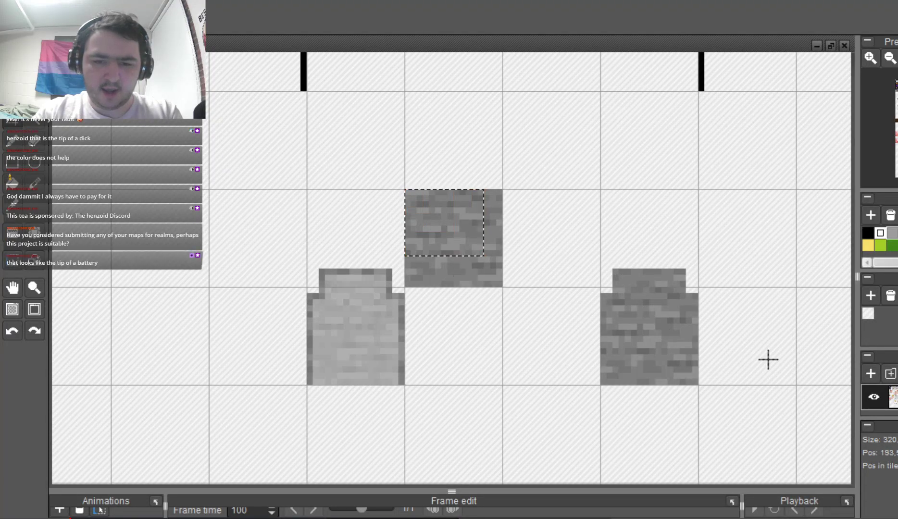
scroll(500, 491, "up", 2)
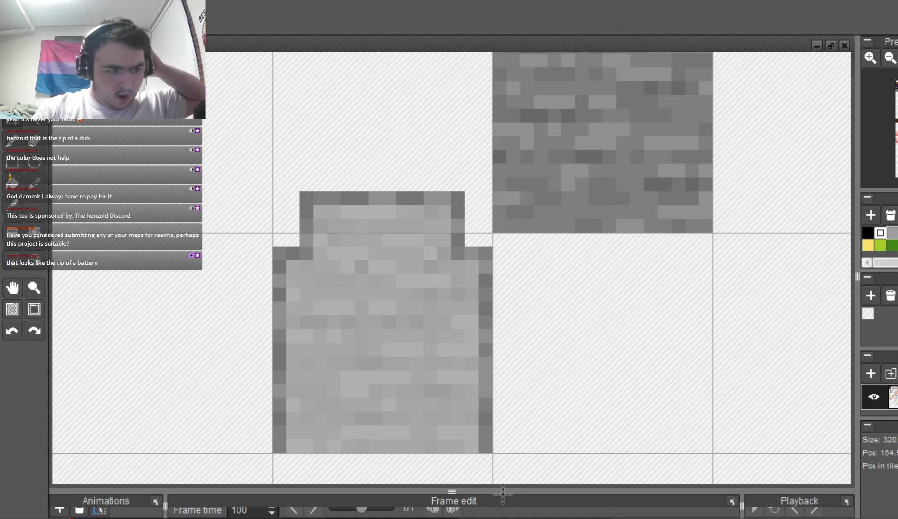
left_click(19, 226)
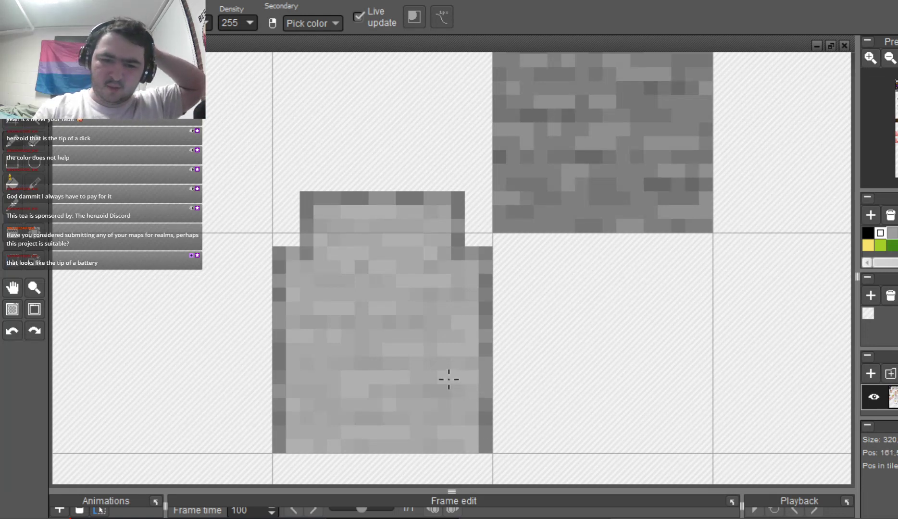
Set the pen colour to black and draw the letters RIP, 5 pixels tall, in the empty area beside the light stone tile.
left_click(87, 23)
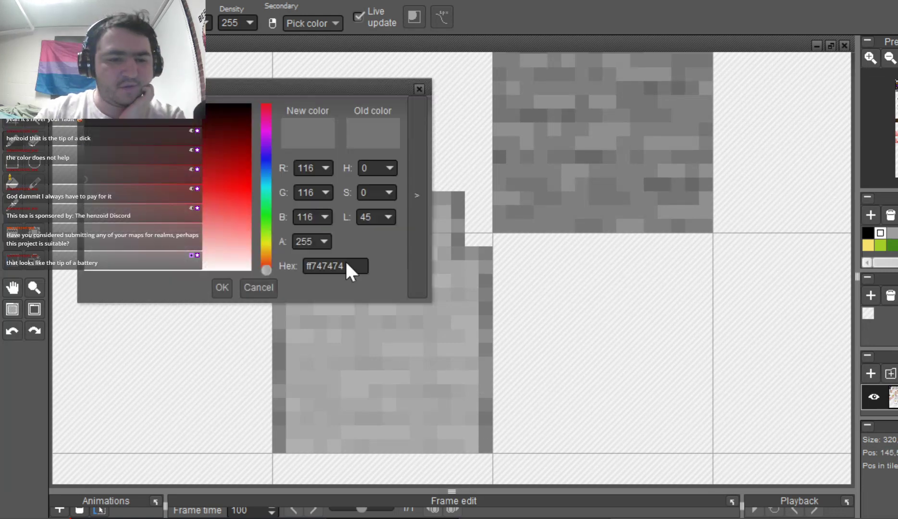
left_click_drag(195, 200, 79, 102)
key("Return")
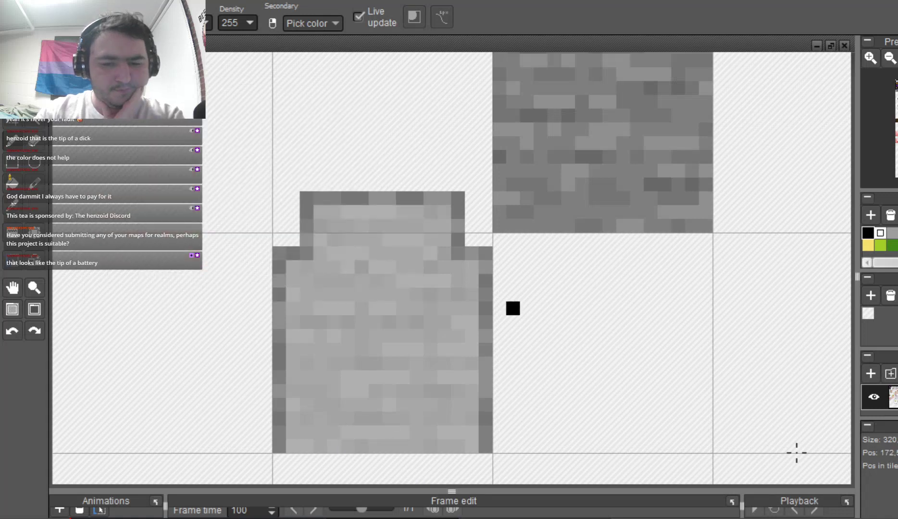
left_click_drag(540, 294, 540, 336)
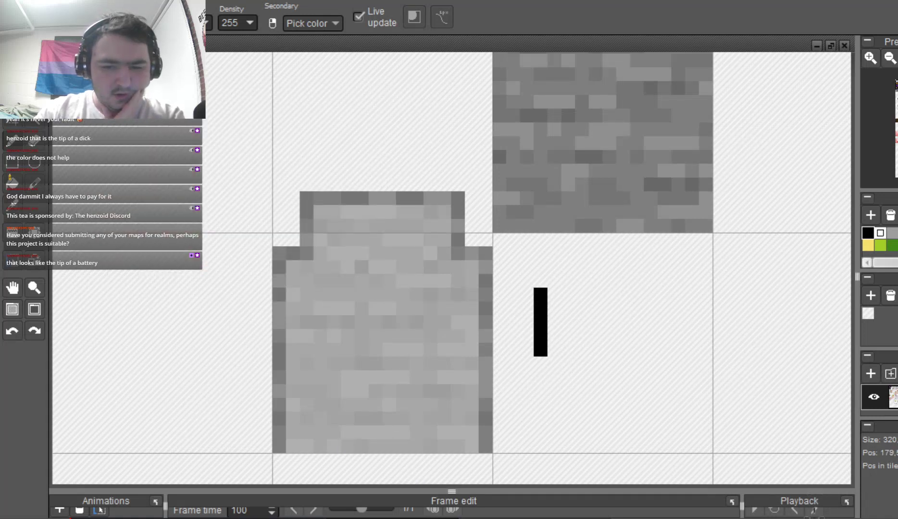
left_click(553, 322)
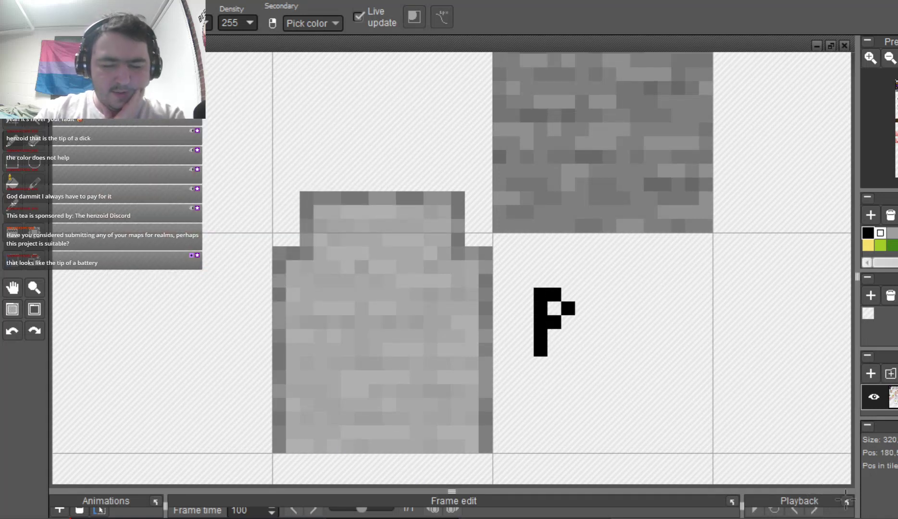
left_click_drag(568, 336, 568, 350)
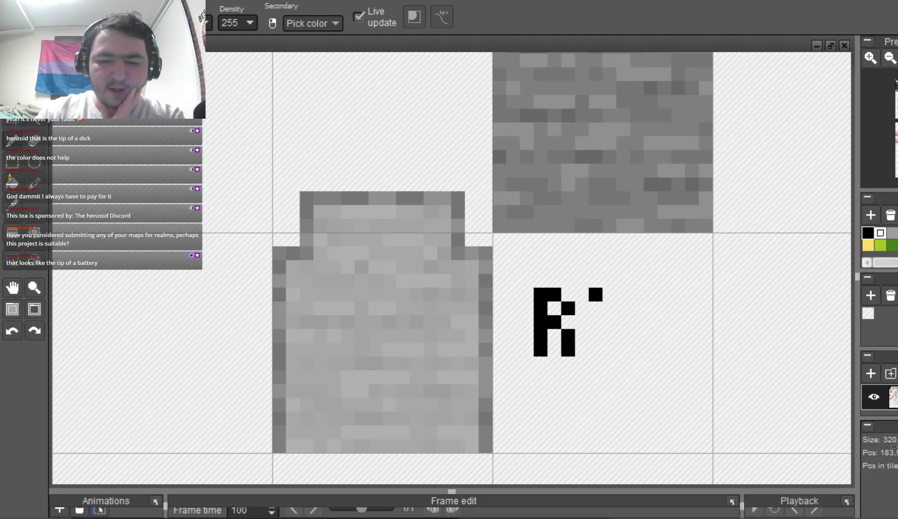
left_click_drag(595, 294, 595, 336)
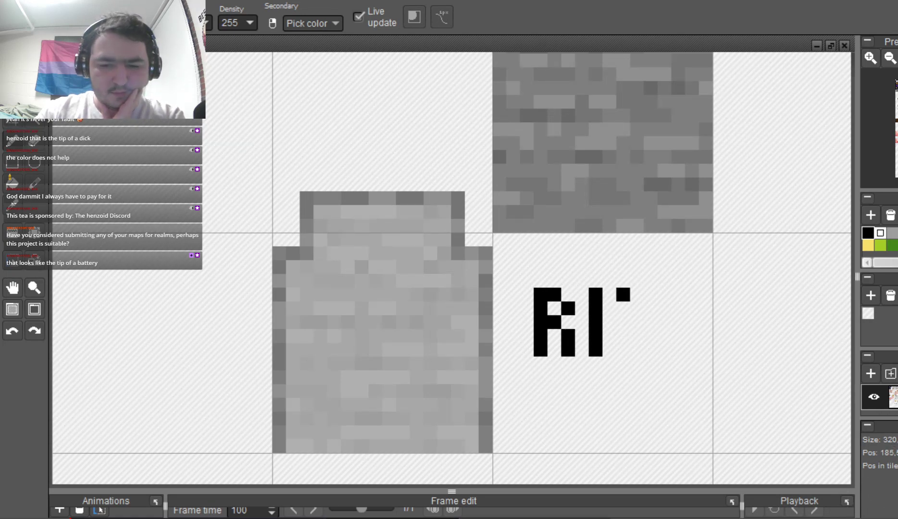
left_click_drag(623, 294, 623, 350)
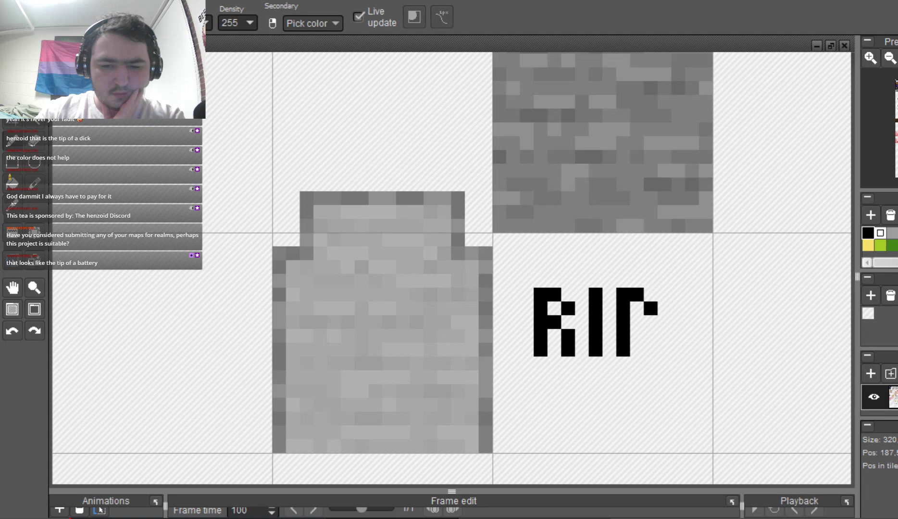
left_click_drag(650, 294, 650, 308)
key("e")
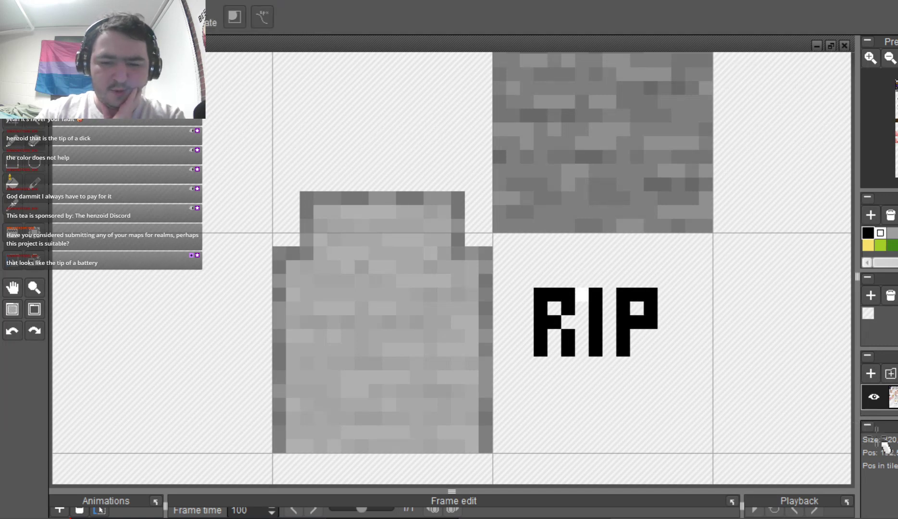
Move the black RIP lettering 2 pixels up and 2 pixels left.
left_click(12, 121)
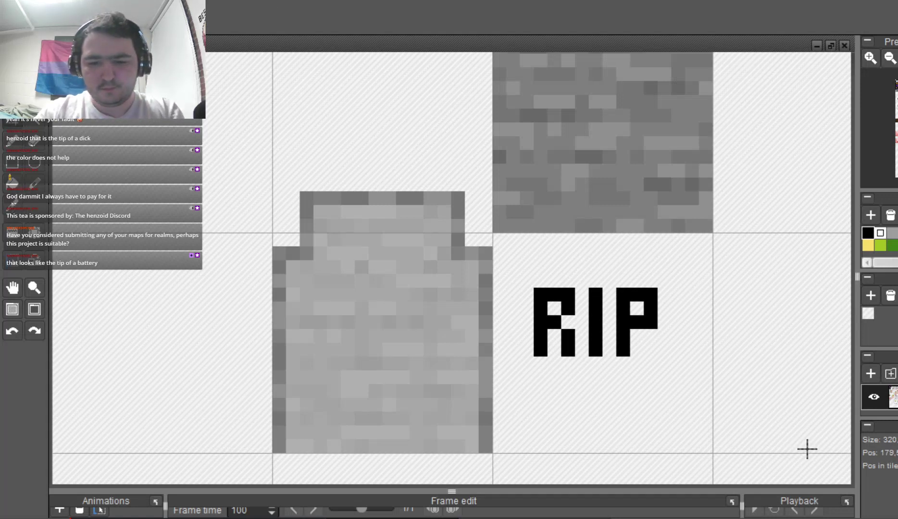
left_click_drag(533, 288, 568, 300)
left_click(704, 308)
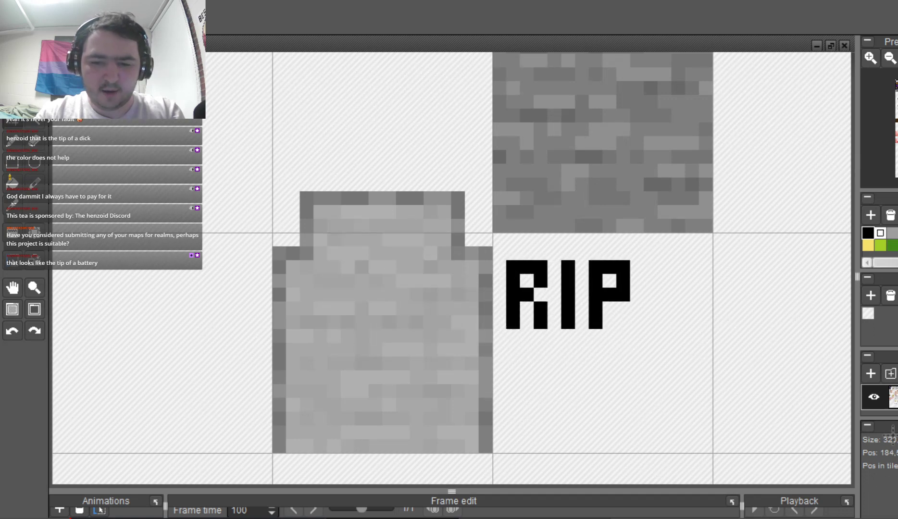
key("b")
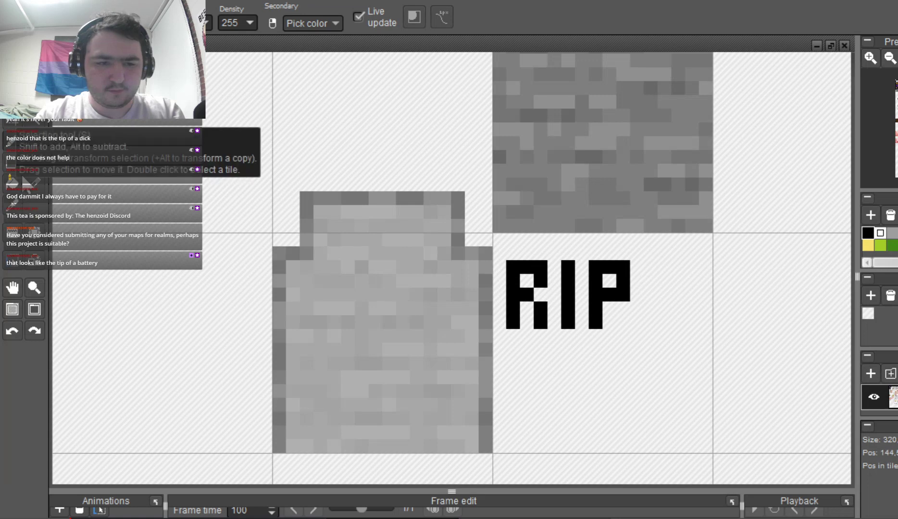
Shift the I 1 pixel and the P 2 pixels right, and give the I 3-pixel-wide serifs at both ends.
left_click(12, 119)
mouse_move(568, 267)
left_mouse_down()
mouse_move(617, 330)
mouse_move(629, 329)
left_mouse_up()
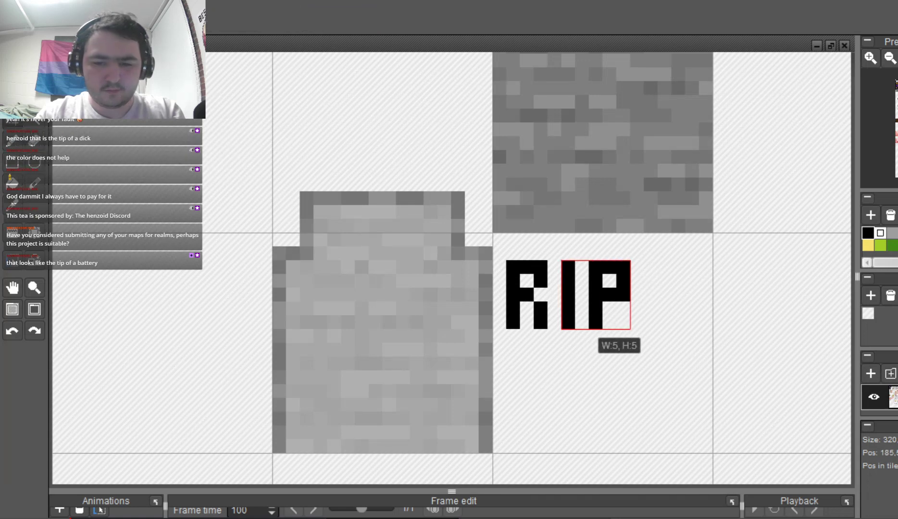
key("Right")
left_click(666, 322)
mouse_move(622, 267)
left_mouse_down()
mouse_move(647, 310)
mouse_move(637, 322)
mouse_move(607, 267)
left_mouse_up()
left_click(677, 317)
left_click_drag(620, 284, 630, 282)
key("Escape")
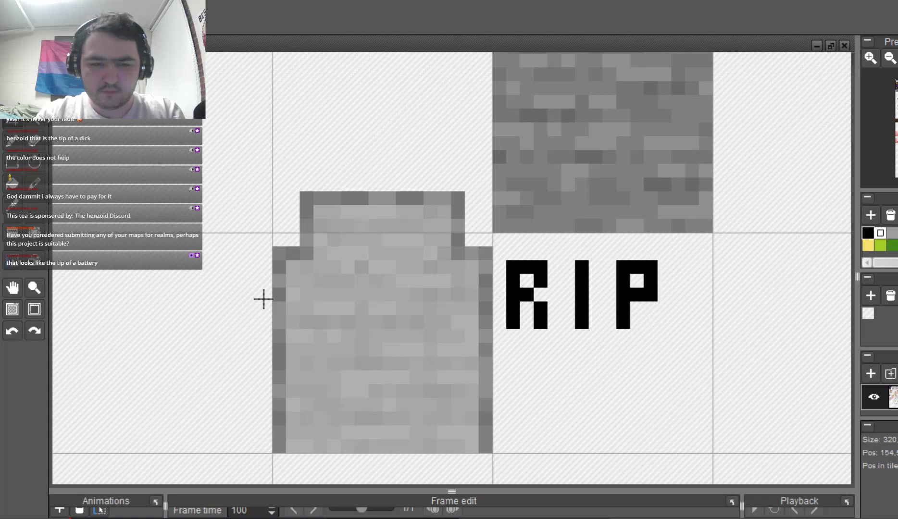
left_click(13, 142)
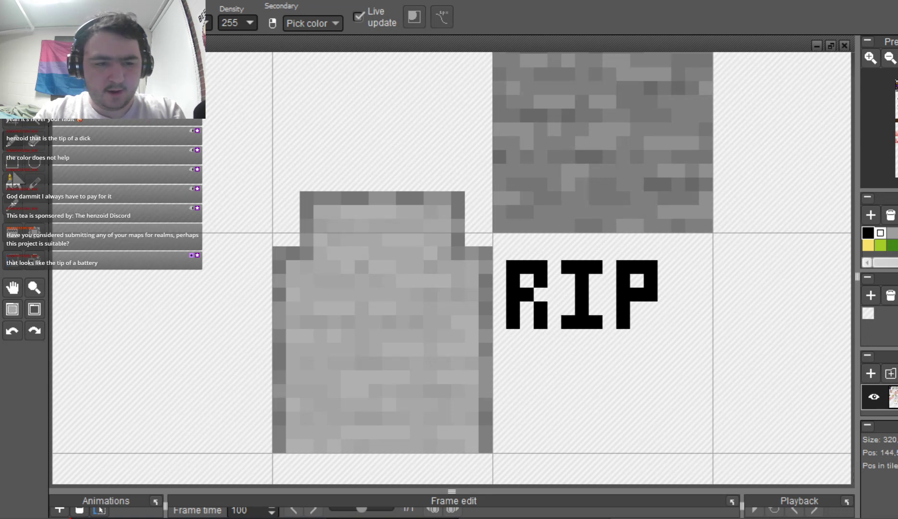
Try the RIP lettering on the light tile's upper body and move it back to the empty area beside the tile.
left_click_drag(513, 266, 469, 322)
key("Left")
key("Down")
key("Down")
key("Up")
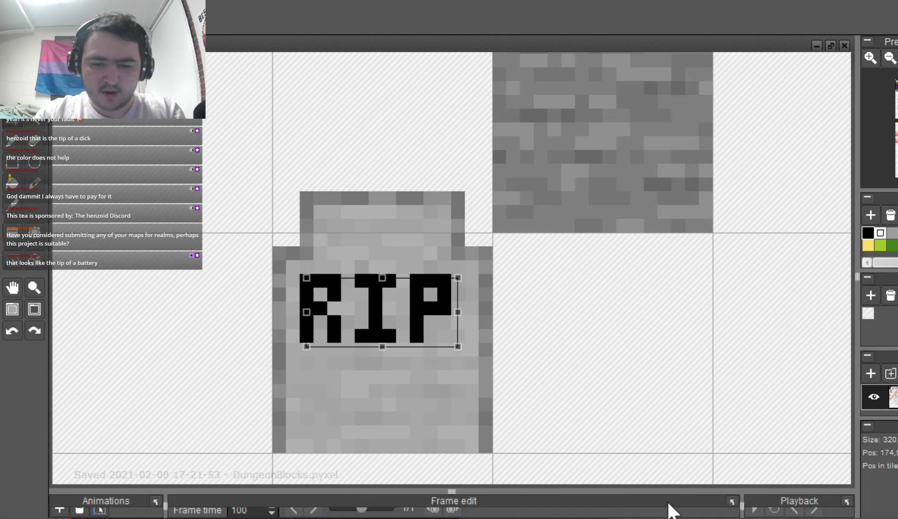
left_click_drag(383, 317, 594, 315)
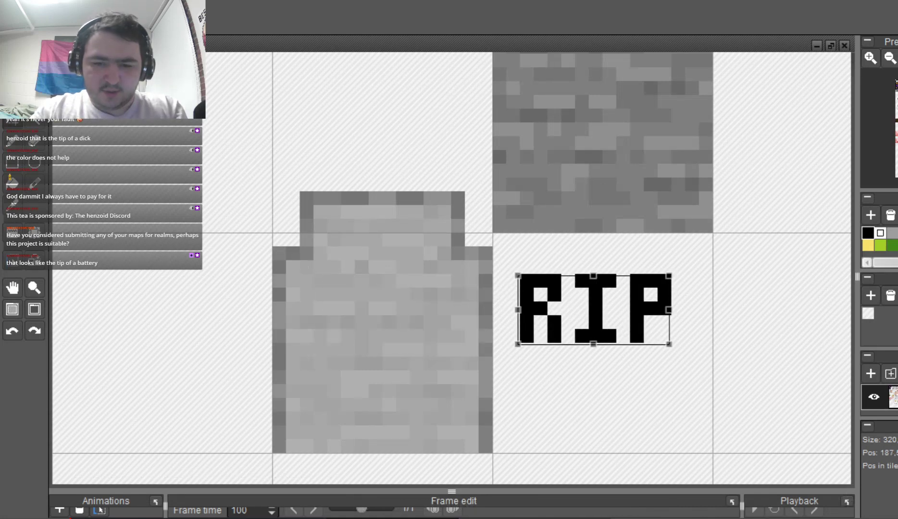
Shift the light tile's left 5-pixel-wide strip 1 pixel right, making the whole tombstone shape one pixel narrower.
left_click(496, 392)
left_click_drag(273, 192, 341, 452)
key("Right")
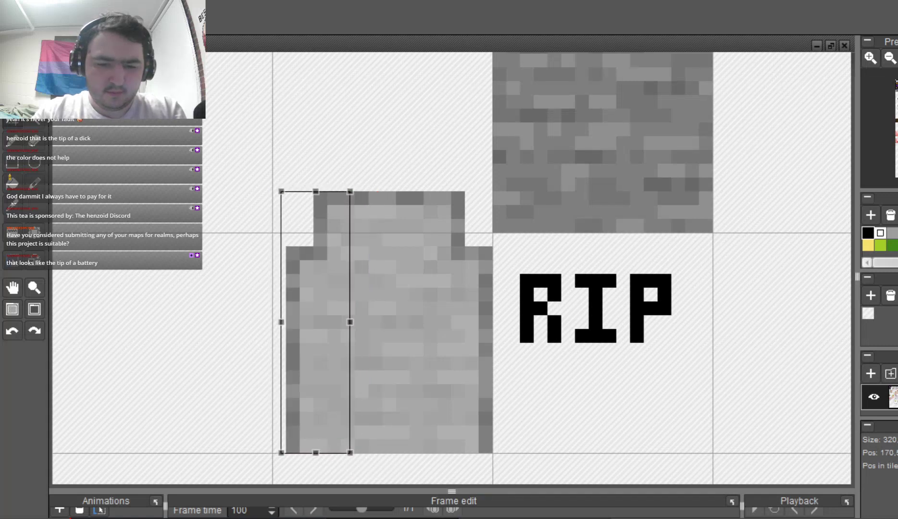
left_click(417, 329)
Move the RIP lettering onto the narrowed light tombstone, centred horizontally and two pixels below the shoulder border.
left_click_drag(525, 281, 664, 336)
left_click_drag(650, 324, 444, 323)
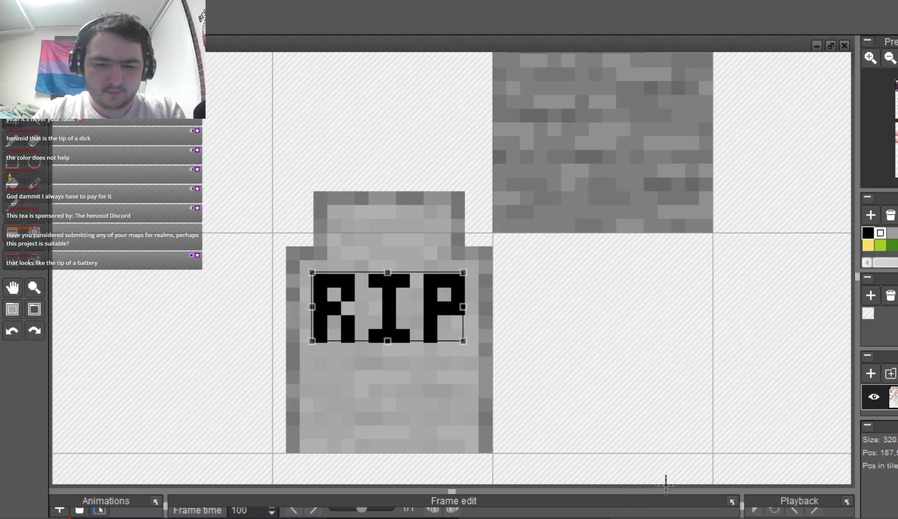
left_click_drag(666, 483, 666, 512)
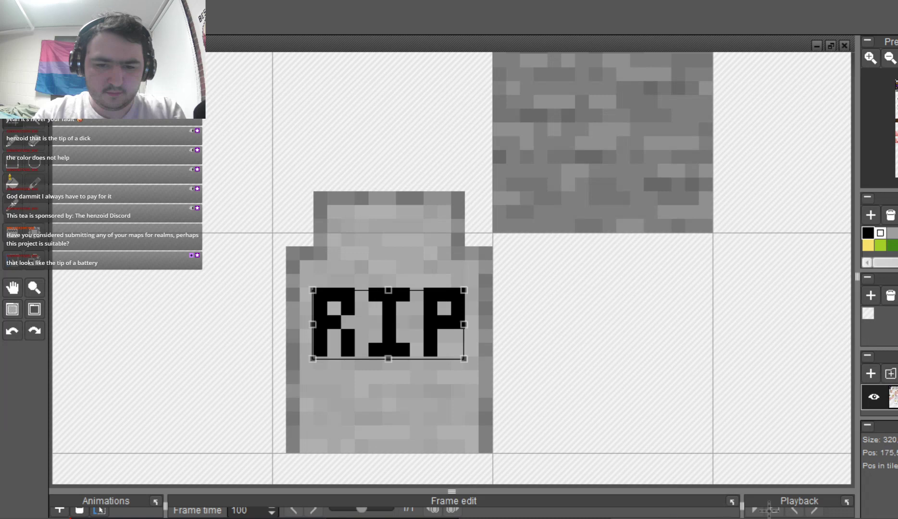
Select the black pixels of all three RIP letters on the light tombstone by colour.
scroll(769, 509, "down", 1)
key("f")
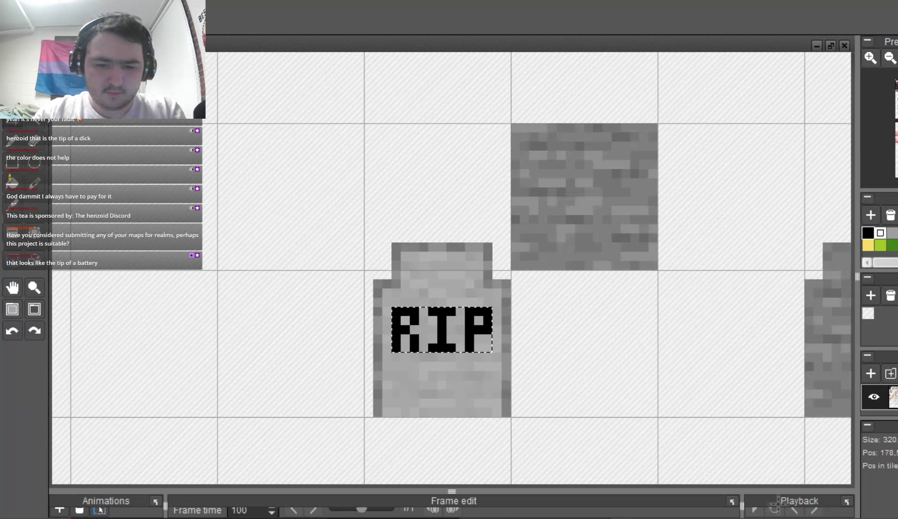
scroll(756, 504, "up", 1)
key("w")
left_click(532, 485)
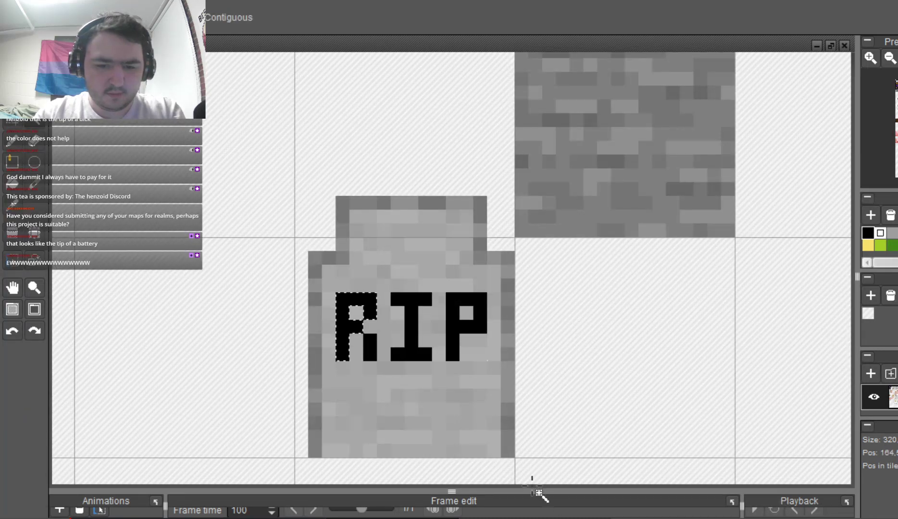
left_click(611, 478, "shift")
left_click(677, 484, "shift")
Try replacing the black letters with RIP-shaped dark stone texture copied from the dark tile.
left_click(12, 140)
scroll(382, 383, "down", 1)
mouse_move(606, 491)
left_mouse_down()
mouse_move(826, 271)
mouse_move(812, 246)
mouse_move(620, 487)
mouse_move(595, 495)
left_mouse_up()
key("ctrl+c")
key("ctrl+v")
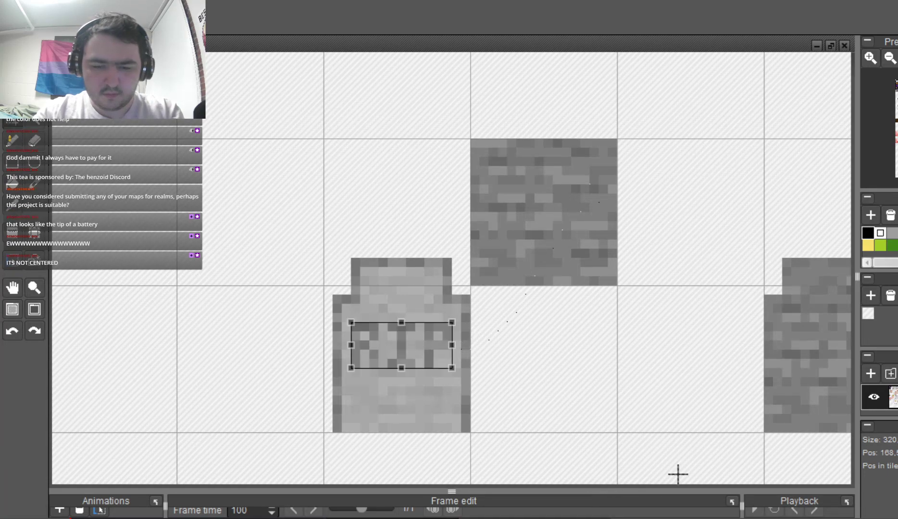
left_click(759, 454)
scroll(388, 349, "up", 2)
Undo the stone-textured lettering back to the black RIP with its letter-shaped selection.
key("ctrl+z")
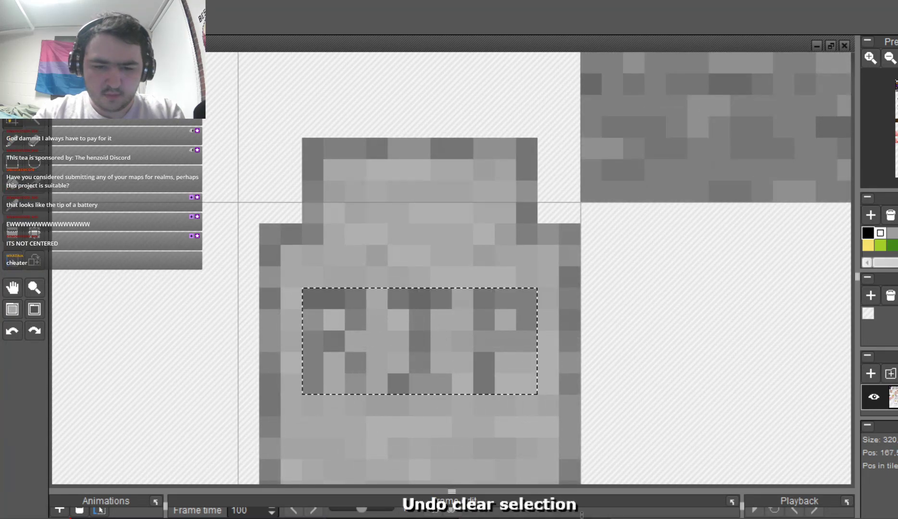
scroll(387, 349, "down", 2)
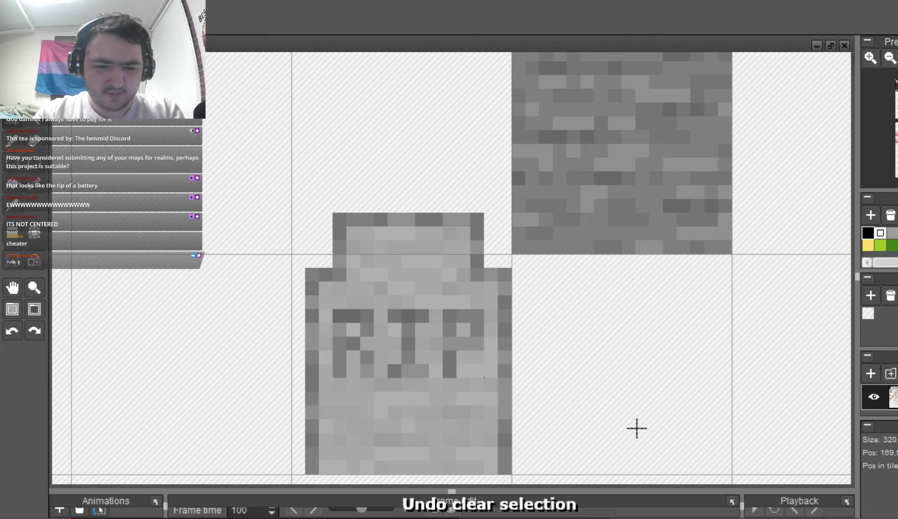
key("ctrl+z")
key("ctrl+z")
key("minus")
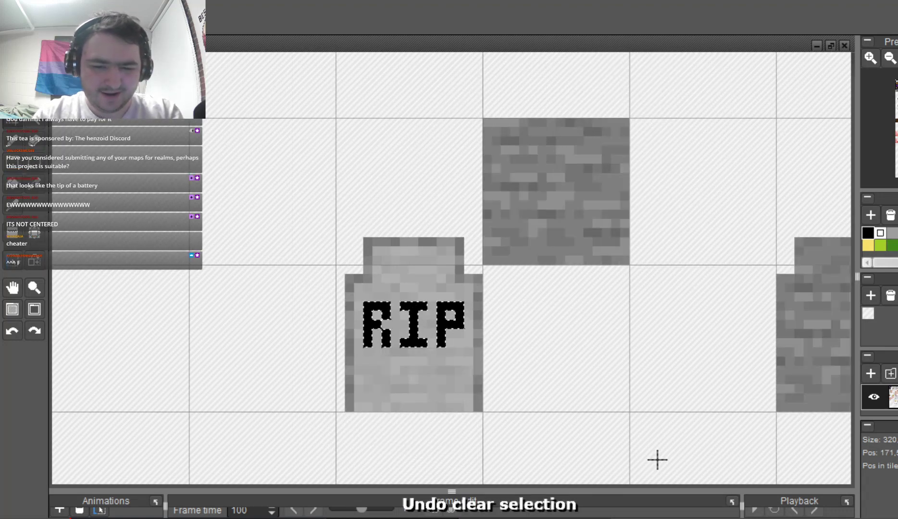
Place the RIP-shaped selection on the dark stone tile's upper part and shade it with a single coat of translucent black.
left_click_drag(438, 307, 584, 150)
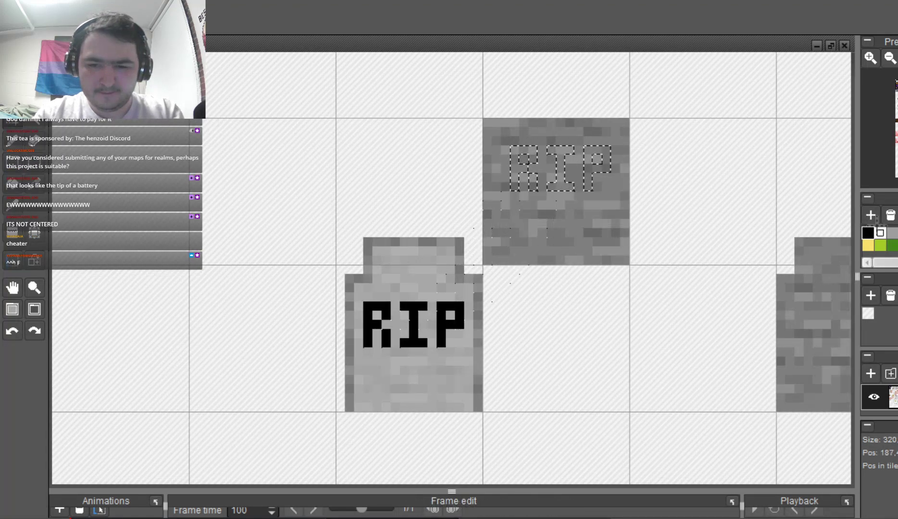
left_click(13, 141)
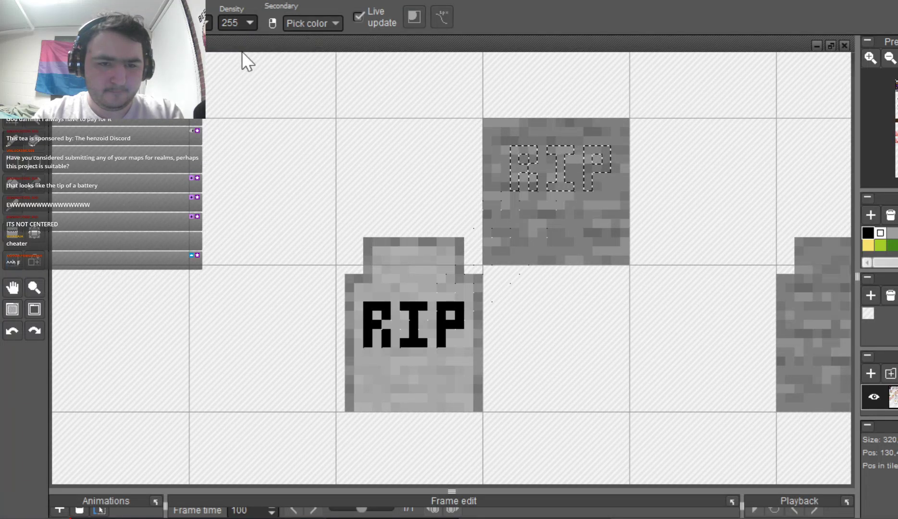
left_click_drag(601, 166, 513, 169)
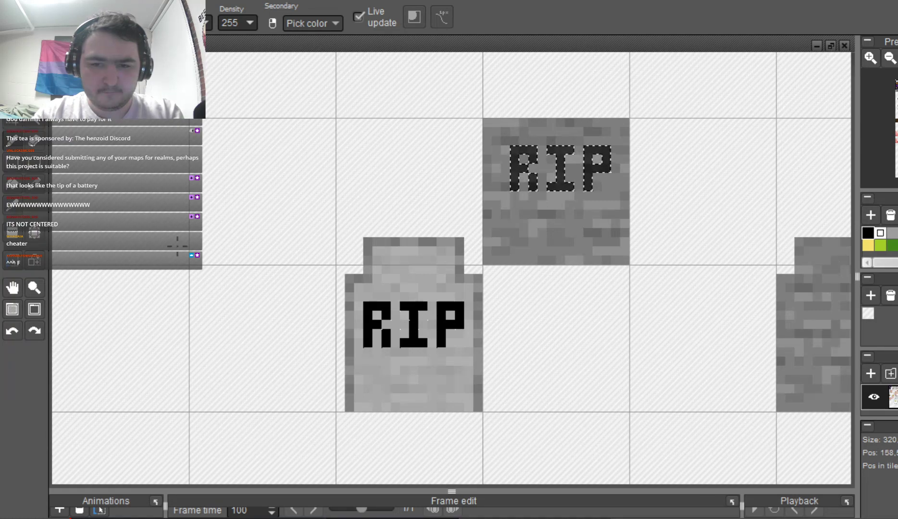
left_click(12, 332)
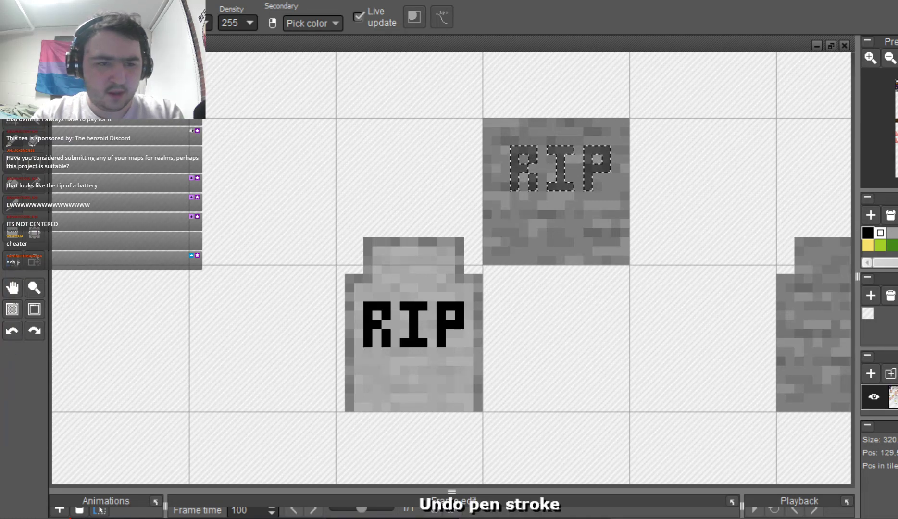
Darken the letters' top rows, the middle bars of the R and P, and the I's base with a second translucent black coat.
scroll(601, 150, "up", 2)
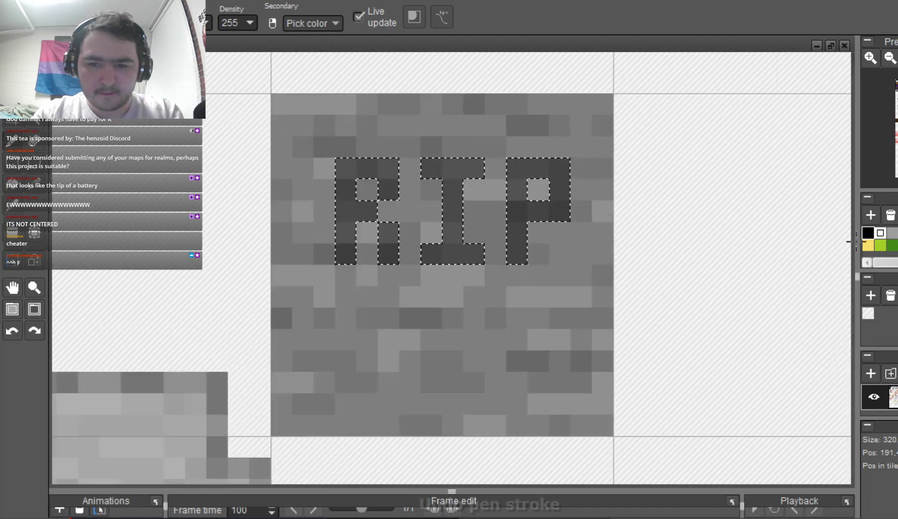
left_click_drag(481, 169, 346, 170)
left_click(366, 211)
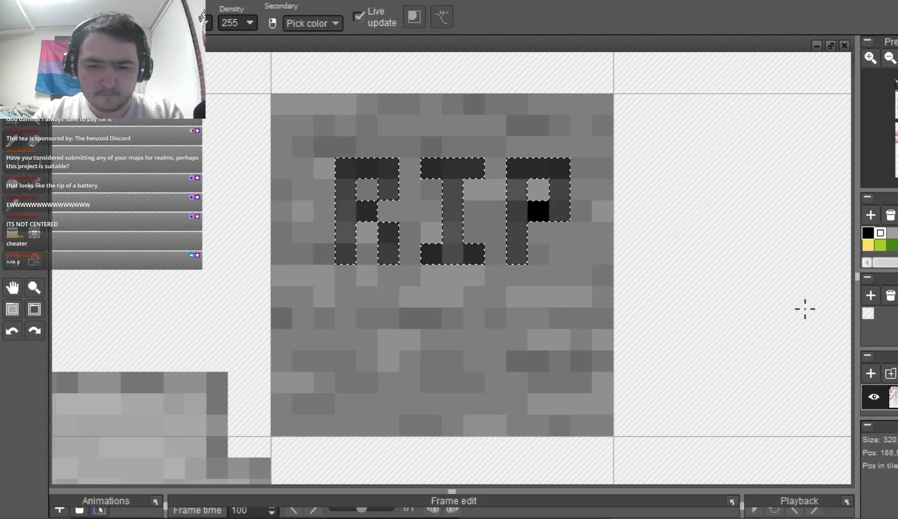
Copy the shaded stone RIP lettering from the dark tile onto the light tombstone, exactly covering the black letters.
scroll(614, 273, "down", 1)
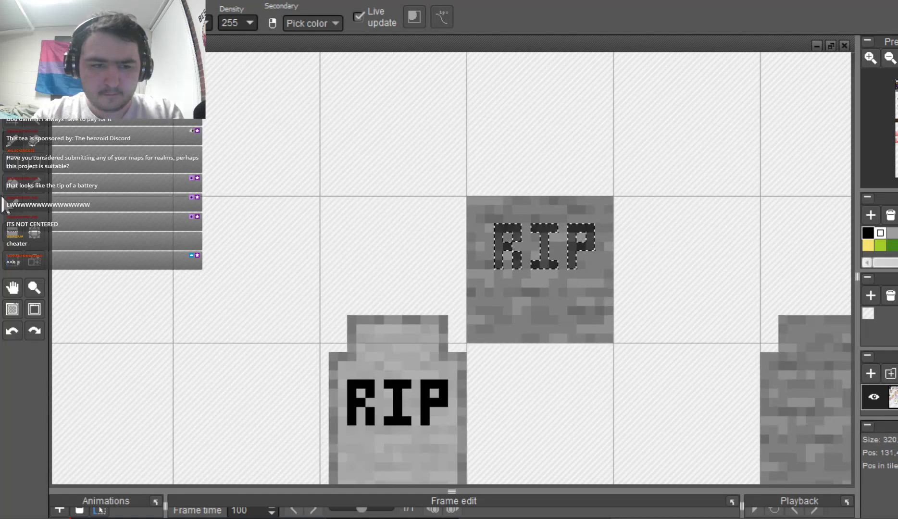
left_click(13, 184)
scroll(735, 357, "down", 1)
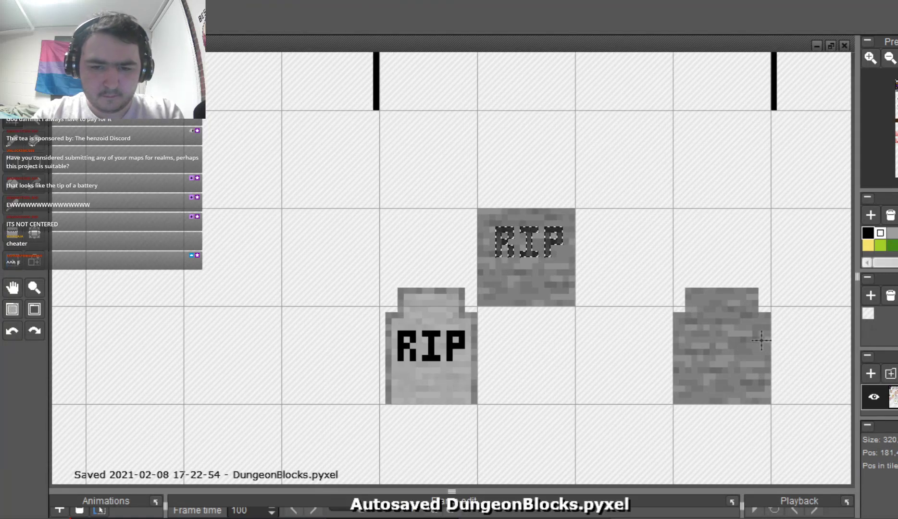
left_click_drag(761, 341, 605, 483)
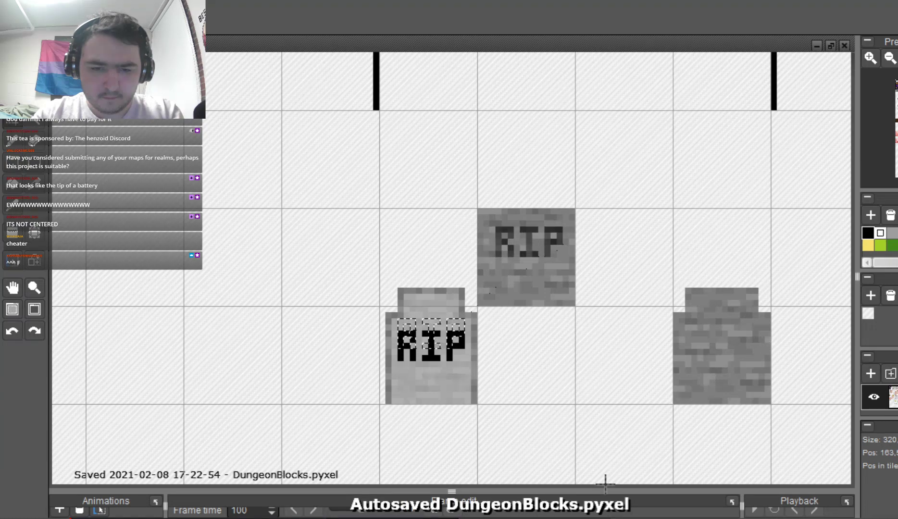
scroll(456, 353, "up", 3)
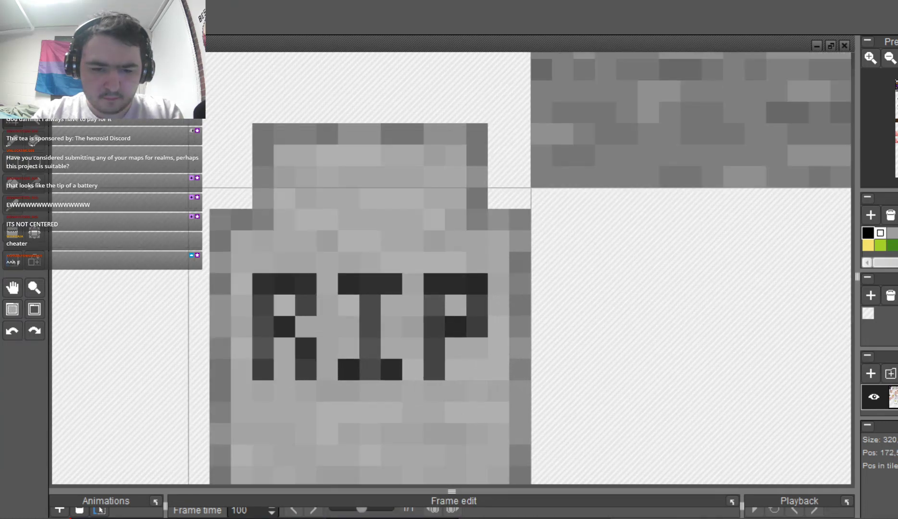
scroll(456, 358, "down", 1)
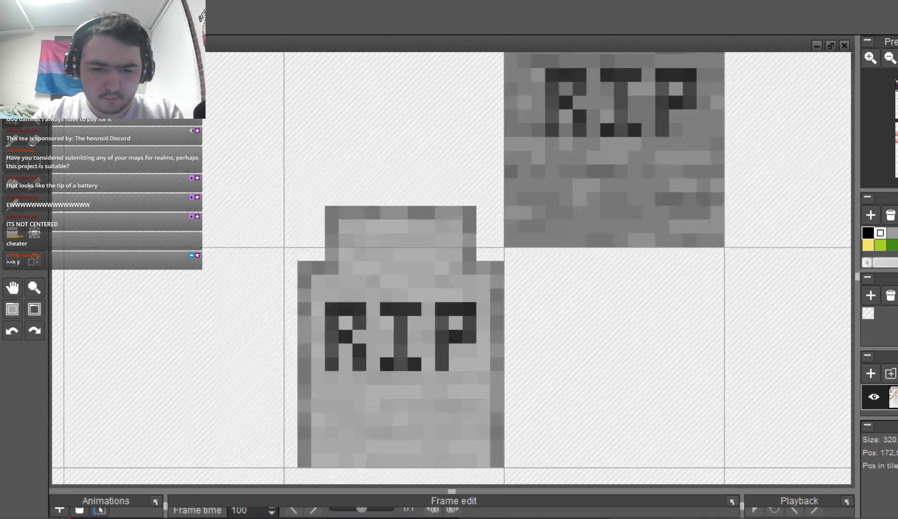
left_click(33, 233)
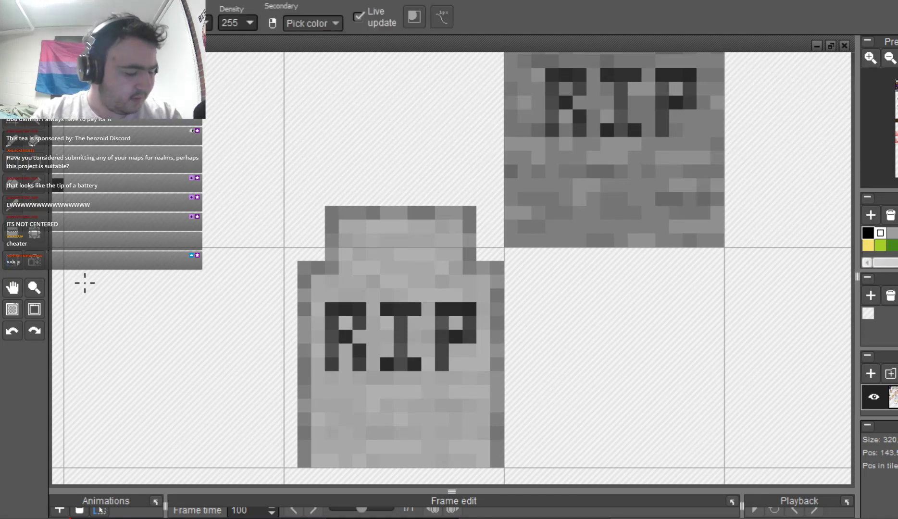
left_click(318, 323)
scroll(317, 322, "up", 1)
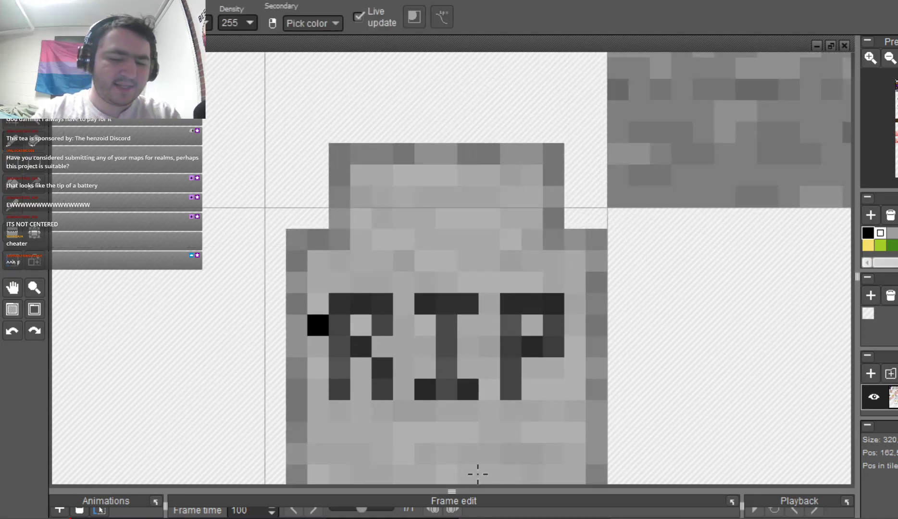
key("ctrl+z")
Even out the light tombstone's RIP lettering, repainting its top bars in one uniform very dark grey.
scroll(515, 453, "up", 1)
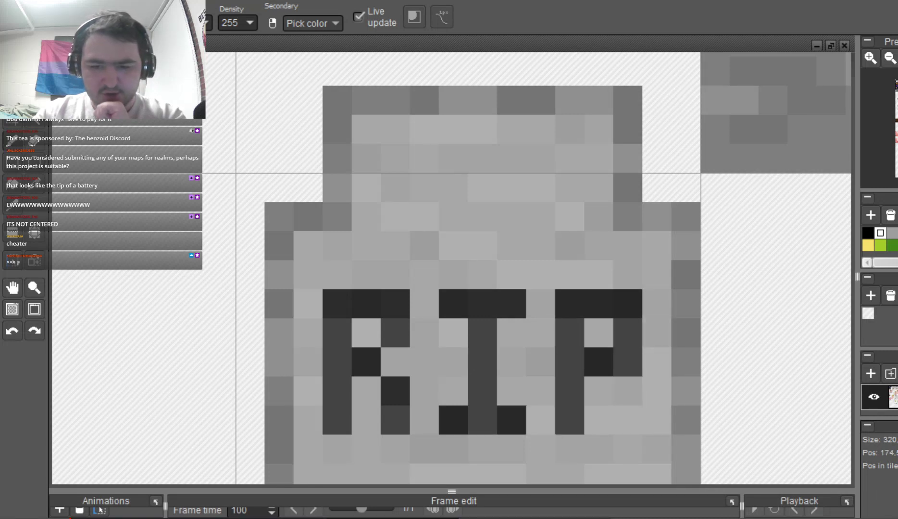
left_click(627, 304)
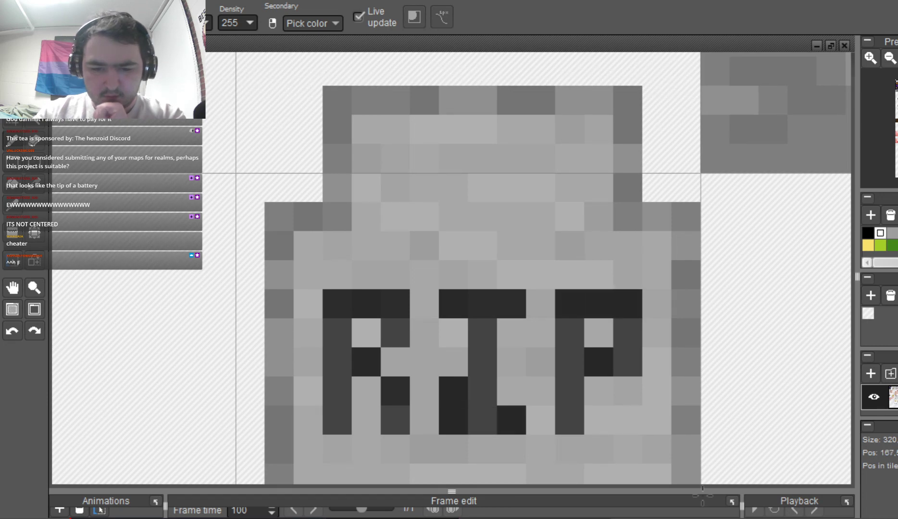
left_click_drag(457, 303, 529, 303)
key("ctrl+z")
key("ctrl+z")
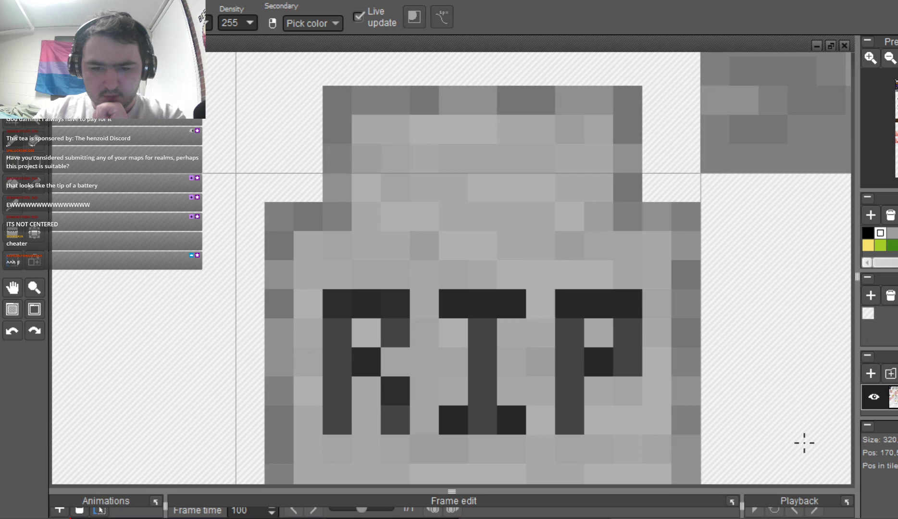
key("ctrl+z")
key("ctrl+y")
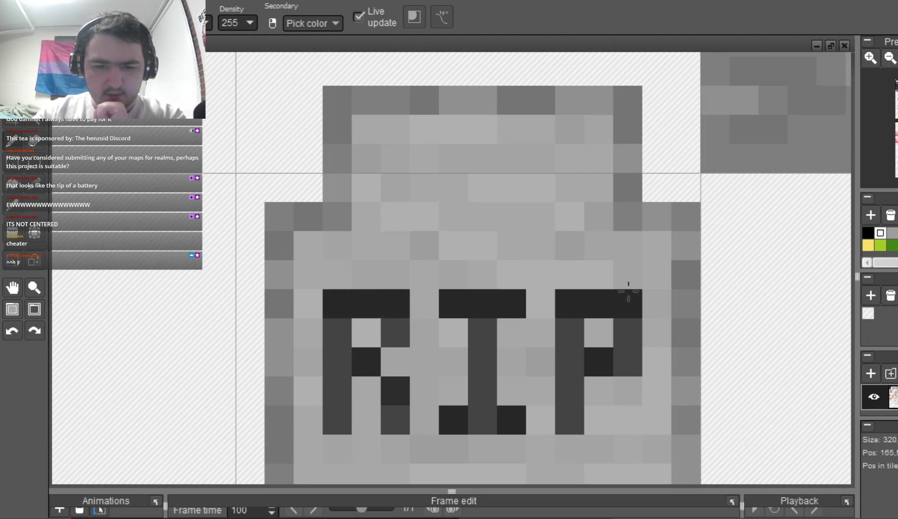
Compare the RIP lettering before and after the last pixel edit by undoing and restoring it.
scroll(629, 291, "down", 1)
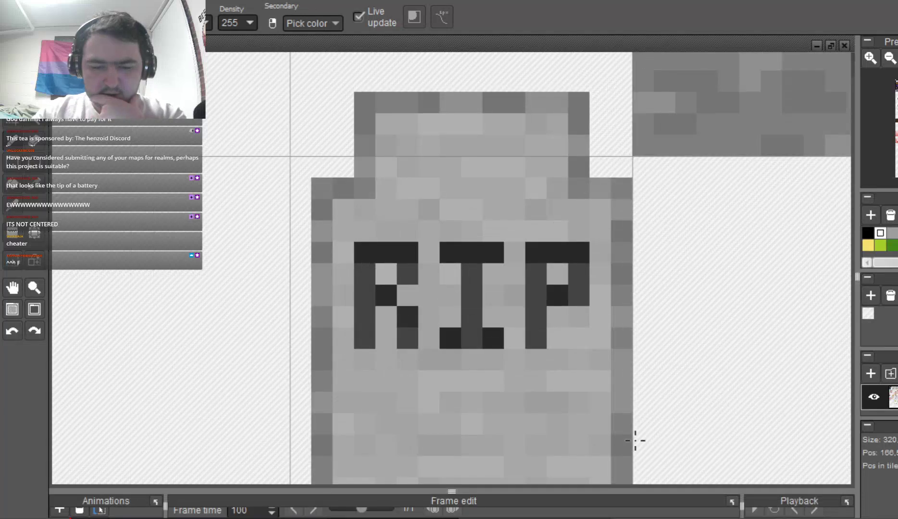
scroll(635, 441, "up", 1)
key("ctrl+z")
key("ctrl+y")
scroll(609, 404, "down", 4)
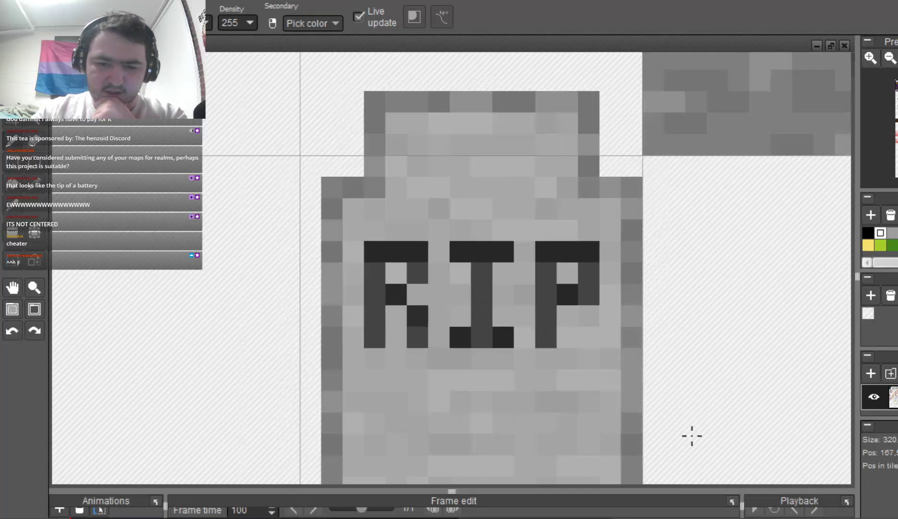
scroll(691, 436, "up", 3)
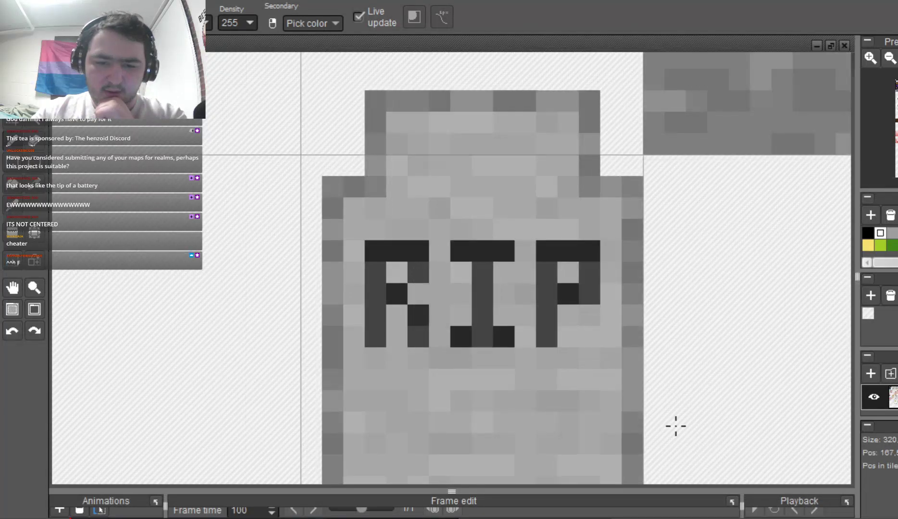
key("ctrl+z")
key("ctrl+y")
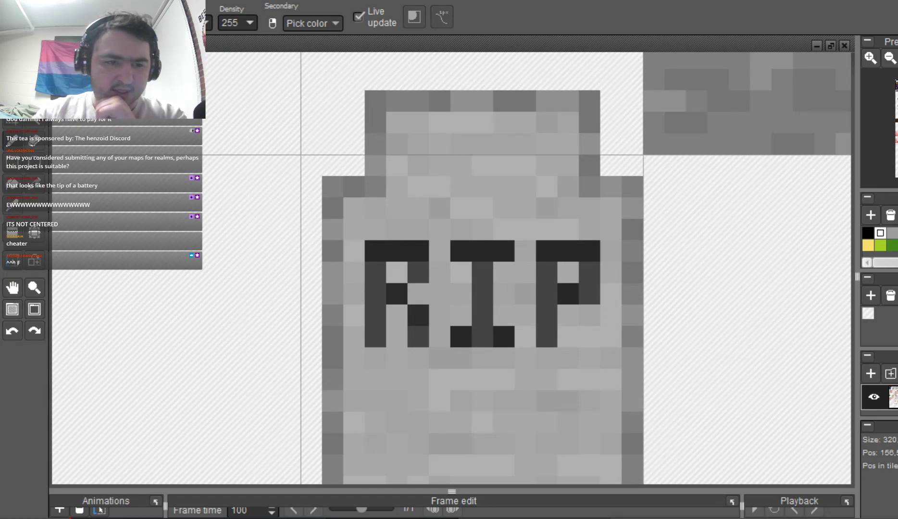
Mix a slightly darker grey than #434343 and repaint the stems of the R, I and P on the light tombstone.
left_click(48, 22)
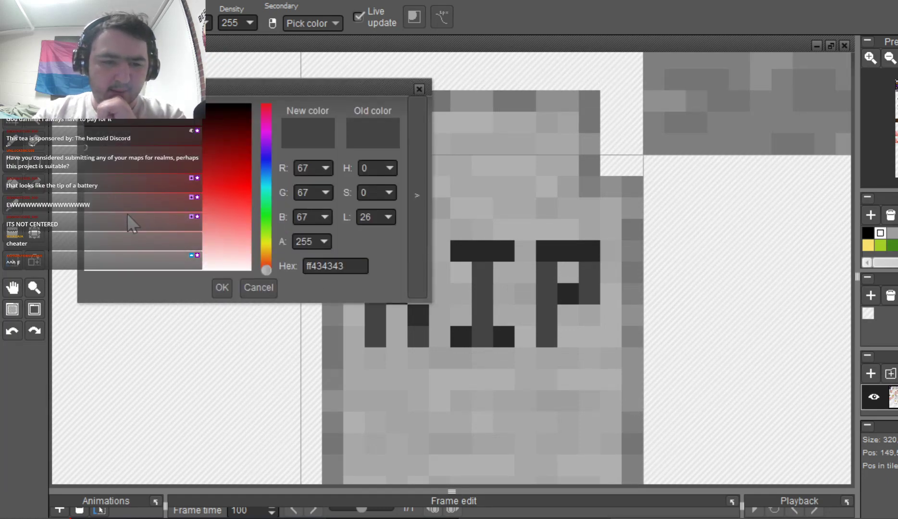
left_click_drag(127, 214, 122, 211)
key("Return")
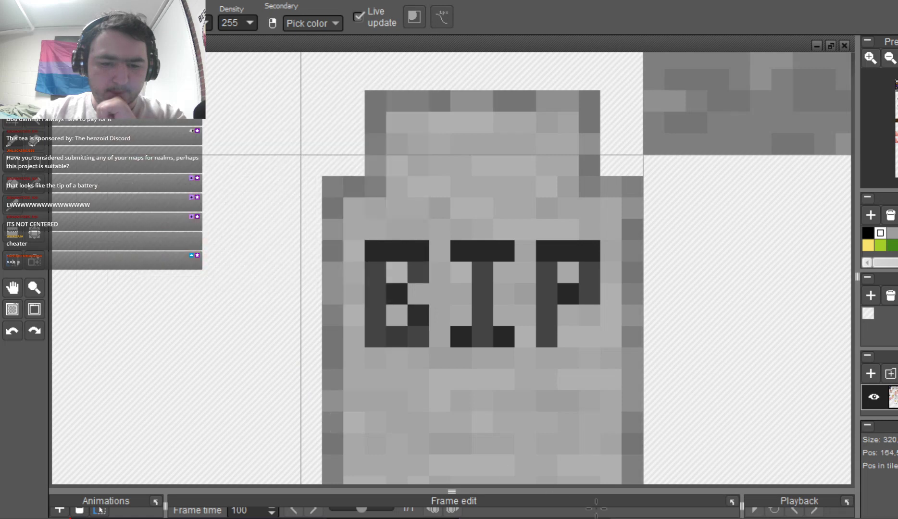
left_click_drag(375, 336, 376, 273)
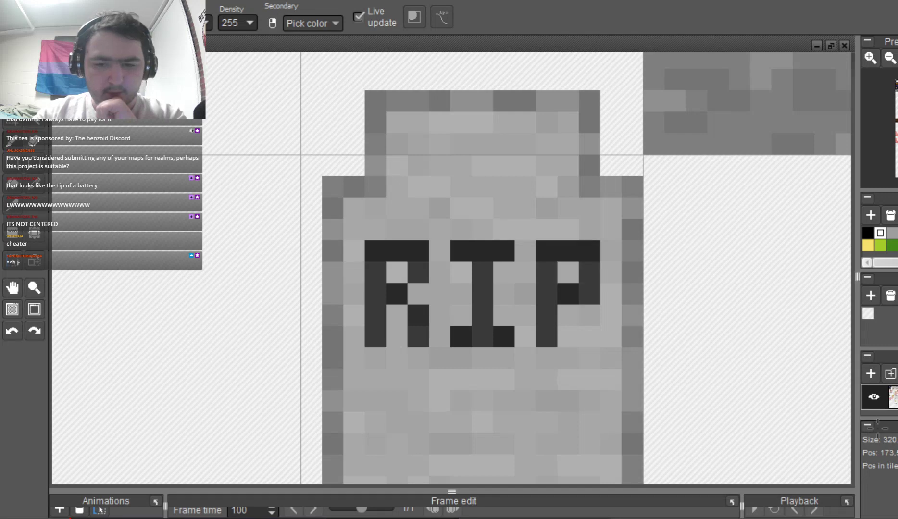
Examine the lettering's contrast and placement on the light tombstone, both up close and alongside the other stone tiles.
scroll(565, 439, "down", 4)
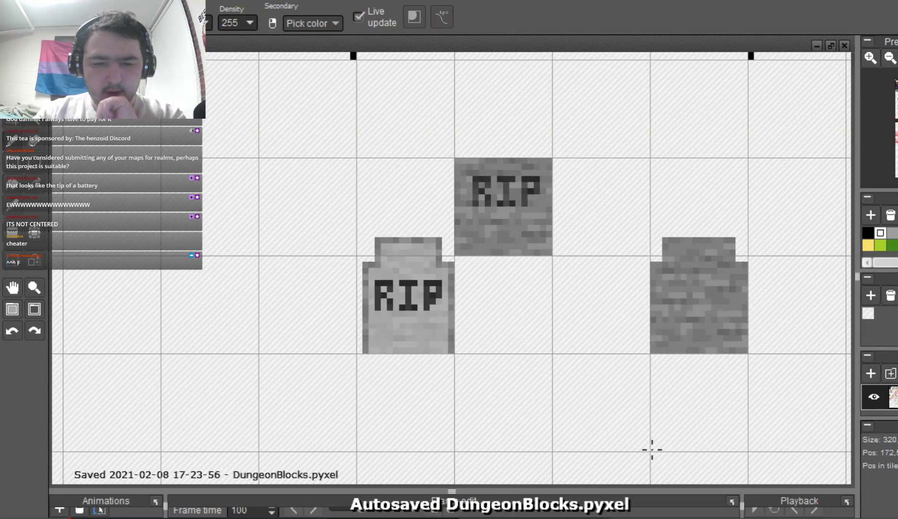
scroll(646, 446, "up", 2)
scroll(639, 476, "up", 1)
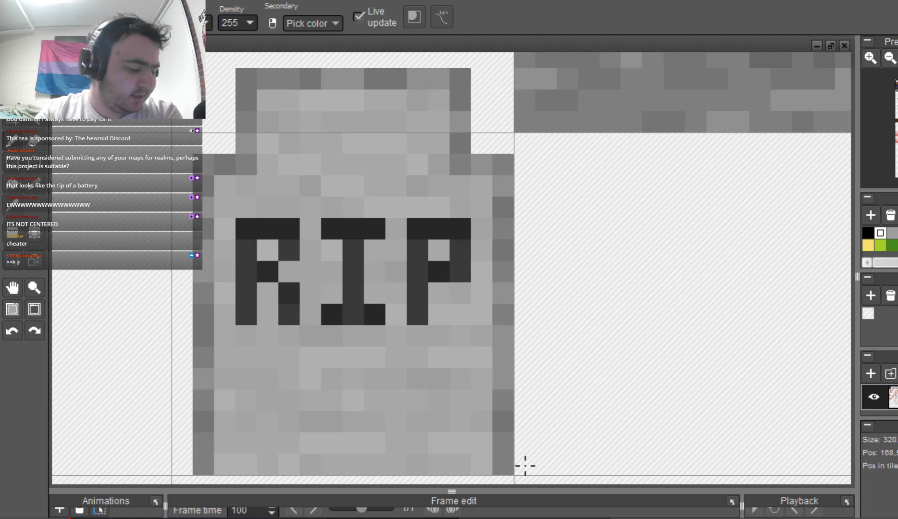
scroll(526, 464, "down", 4)
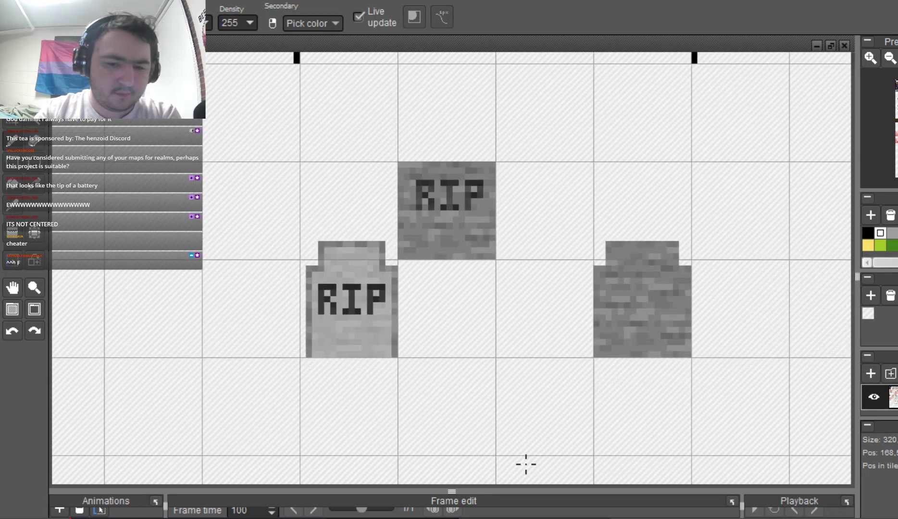
scroll(525, 464, "up", 3)
scroll(526, 464, "up", 2)
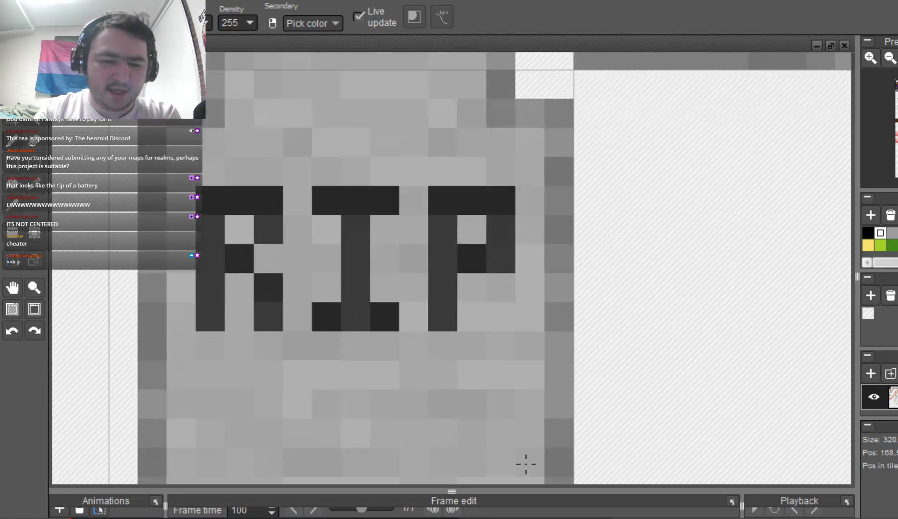
scroll(526, 464, "down", 1)
scroll(527, 363, "down", 2)
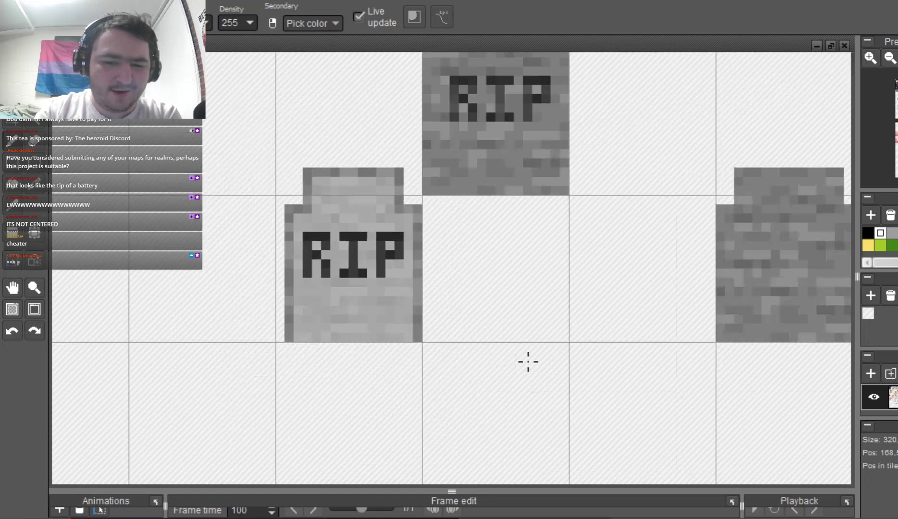
scroll(527, 362, "up", 2)
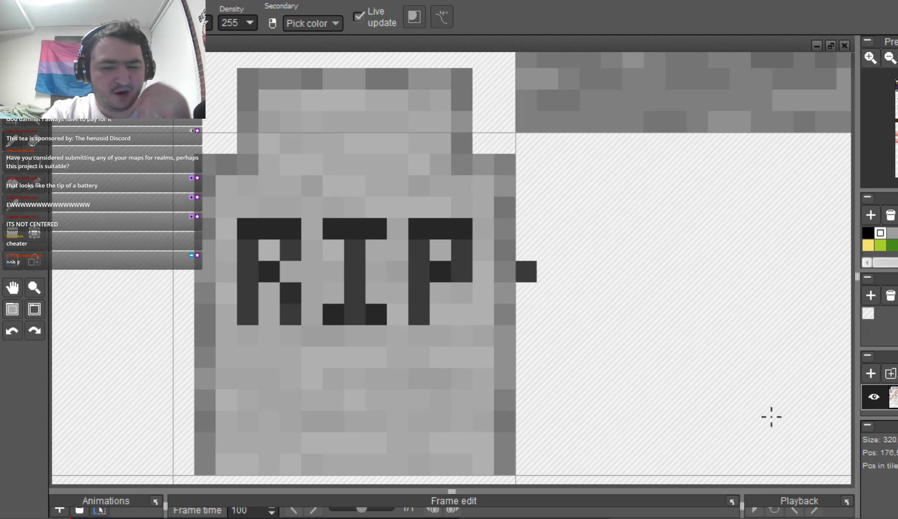
scroll(768, 416, "down", 2)
scroll(764, 415, "up", 2)
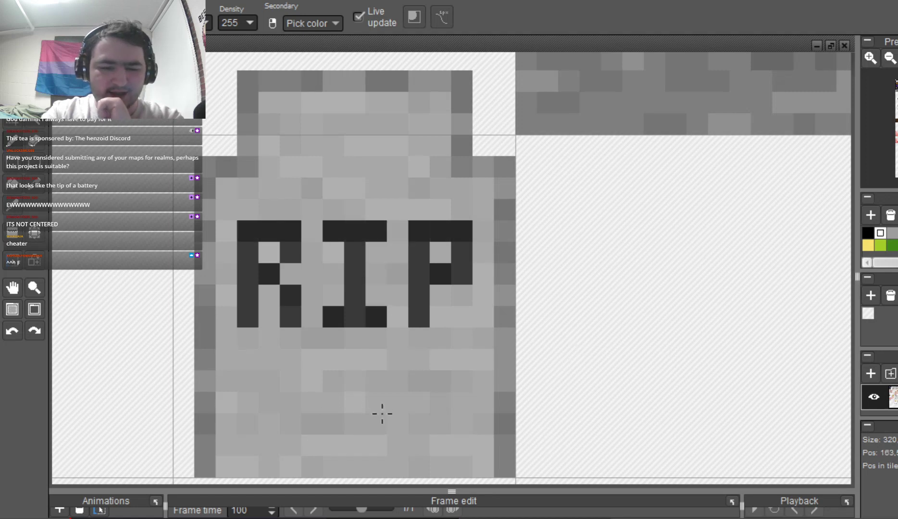
scroll(404, 326, "down", 2)
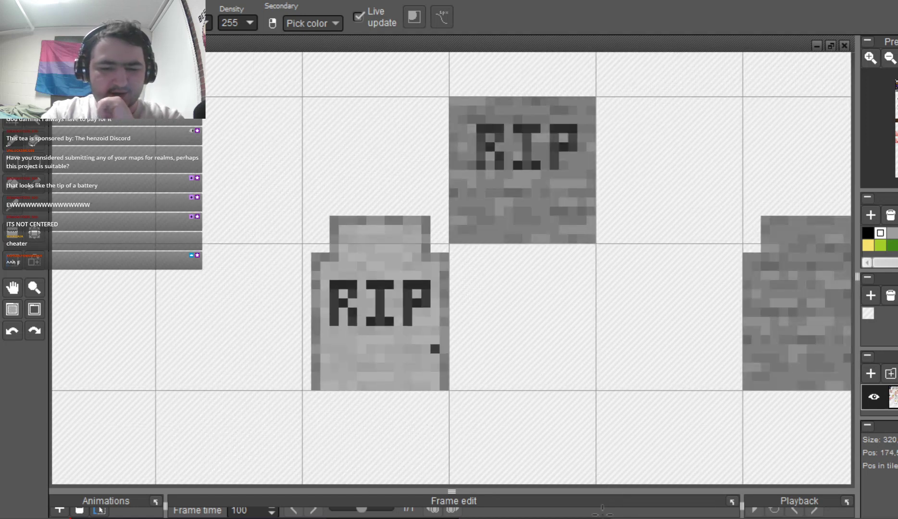
scroll(389, 339, "up", 3)
scroll(385, 339, "down", 4)
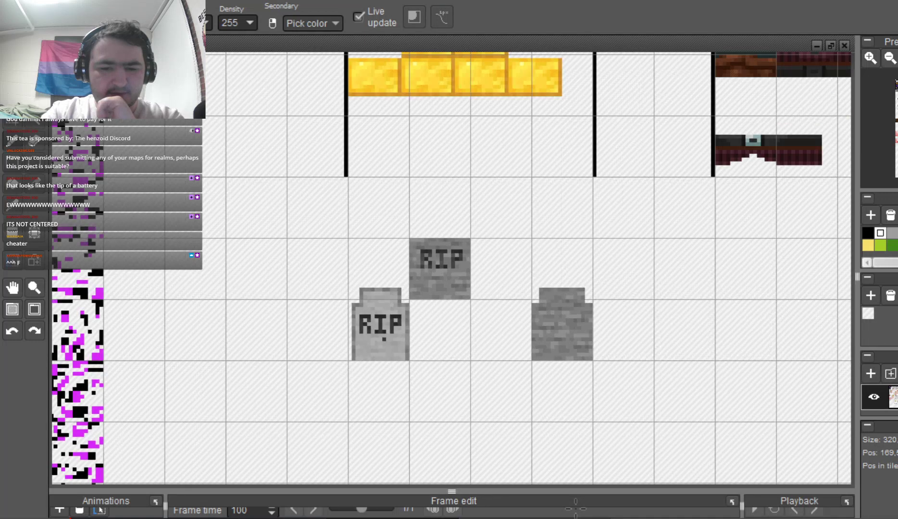
scroll(384, 339, "up", 4)
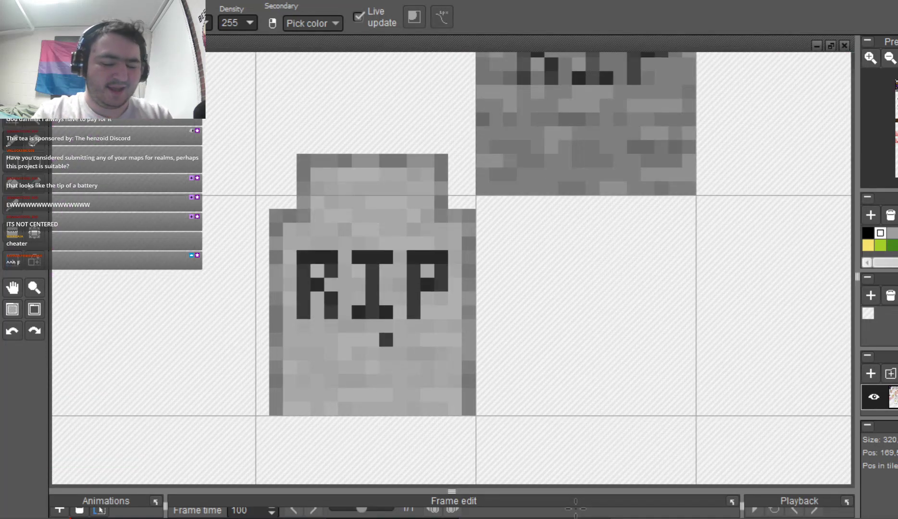
Select every part of the RIP lettering on the light tombstone.
key("m")
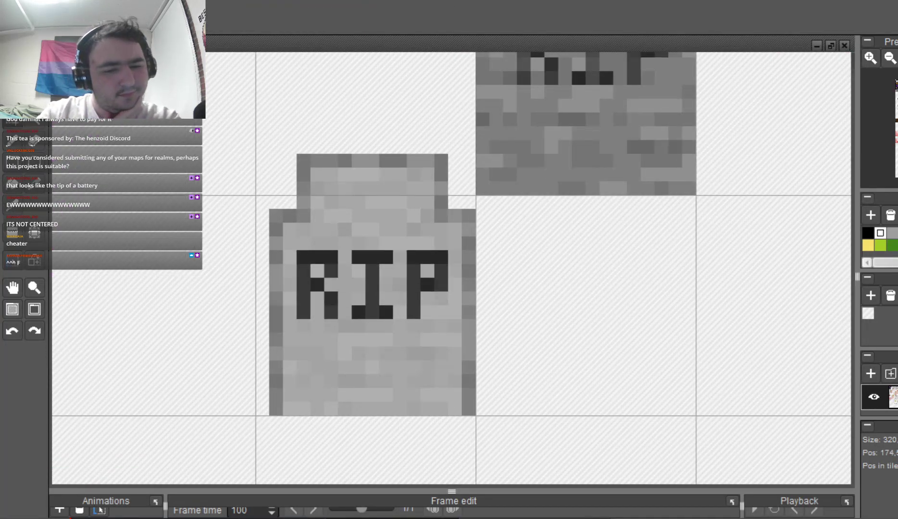
key("ctrl+z")
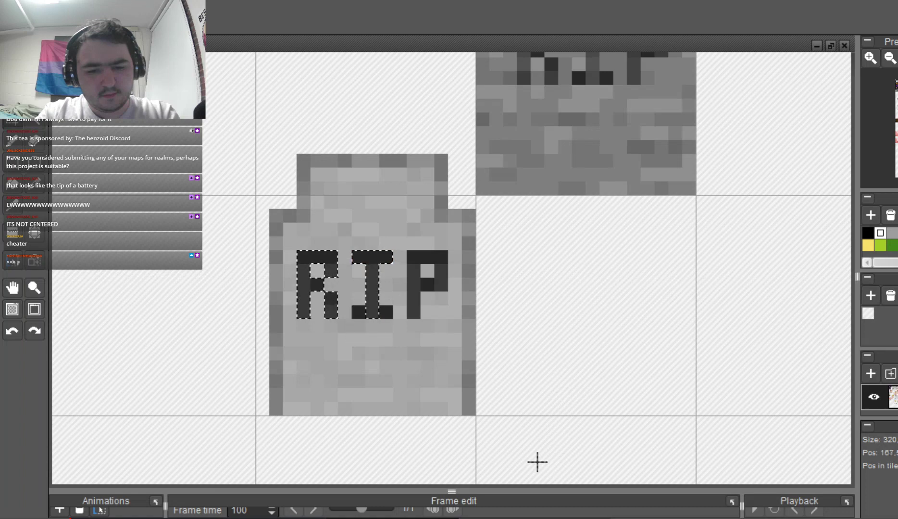
left_click_drag(359, 312, 417, 258)
left_click_drag(663, 387, 635, 428)
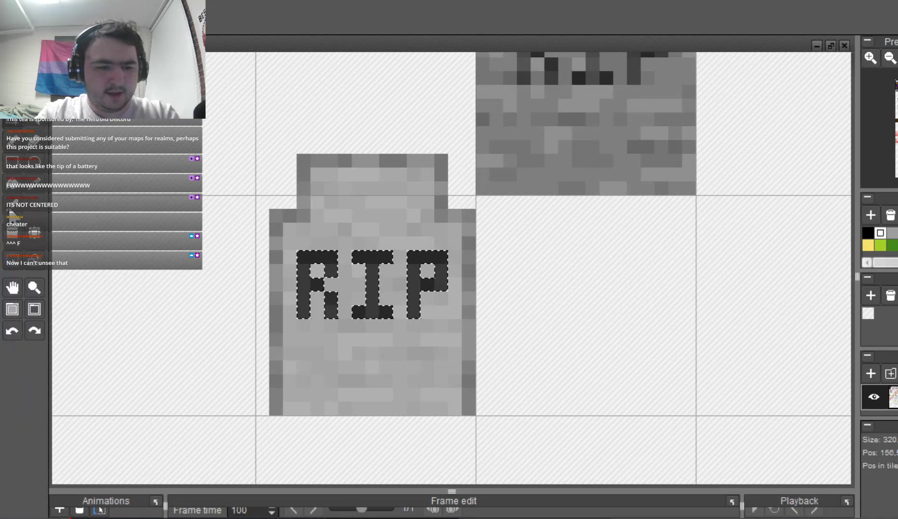
Choose a light grey paint colour, lighten the selected RIP lettering to a mid grey, and clear the selection.
left_click(7, 140)
left_click(72, 20)
left_click_drag(102, 218, 83, 224)
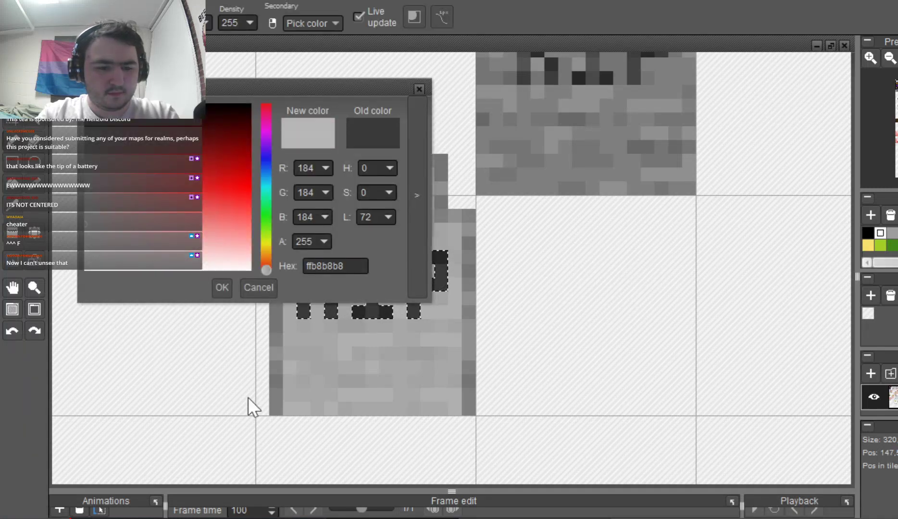
left_click(221, 288)
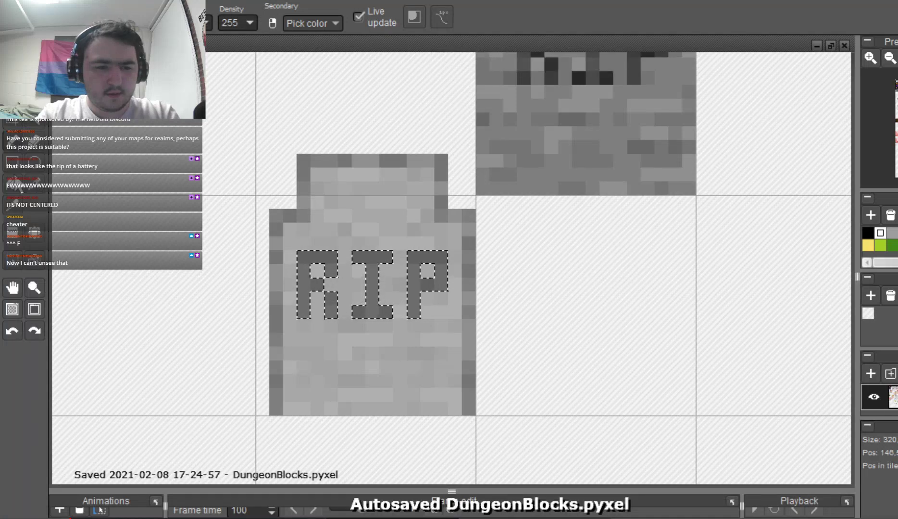
key("s")
left_click(255, 189)
Compare the RIP lettering on the light tombstone with the lettering on the dark stone tile.
scroll(575, 429, "down", 5)
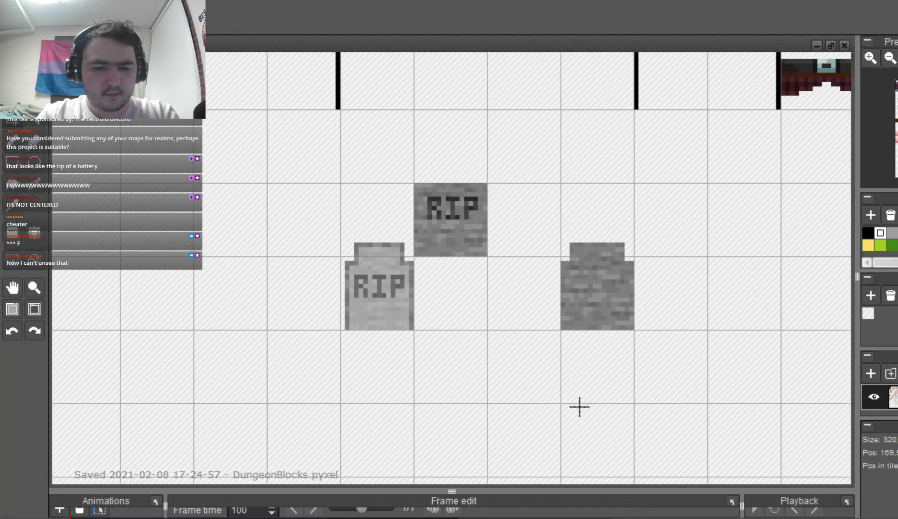
scroll(579, 407, "up", 4)
scroll(549, 477, "down", 2)
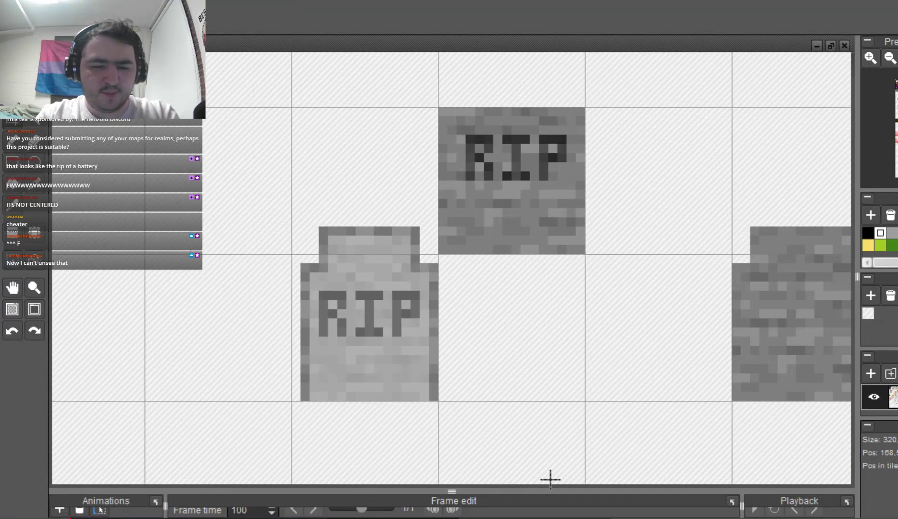
scroll(551, 479, "down", 2)
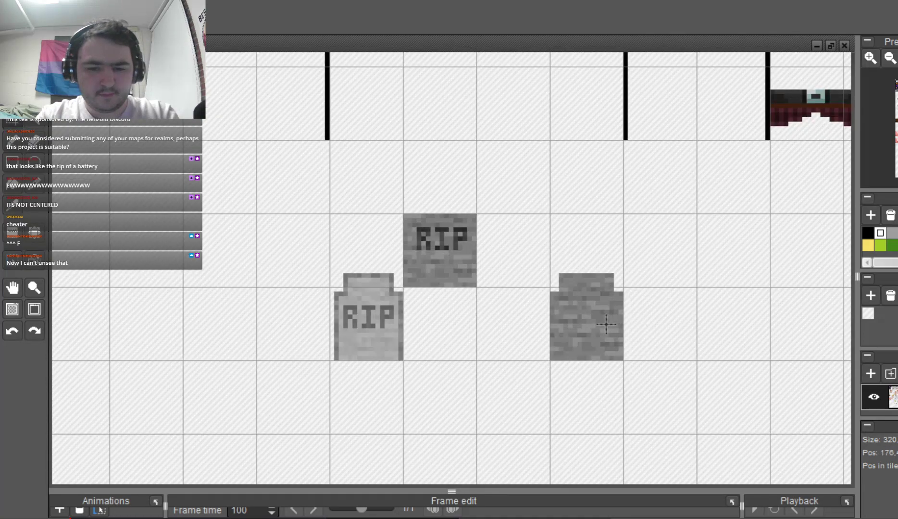
scroll(644, 351, "up", 2)
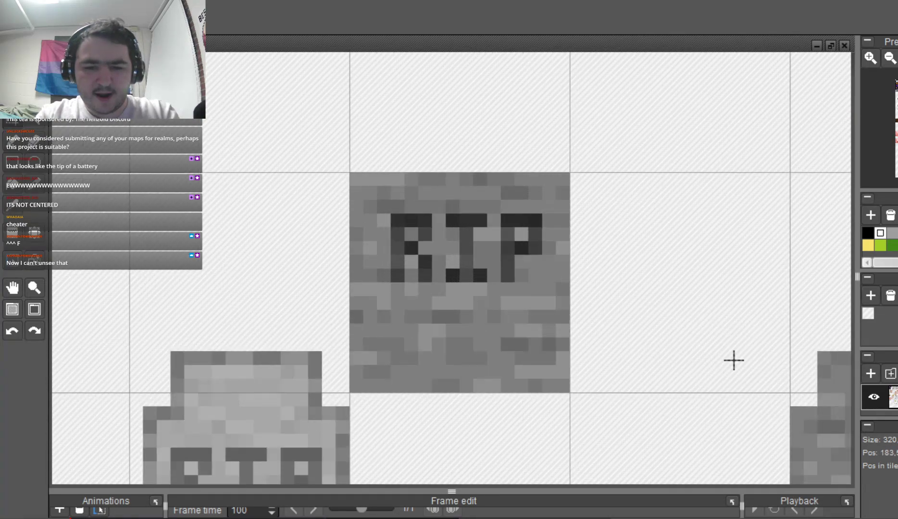
left_click_drag(606, 327, 638, 327)
left_click(636, 343, "shift")
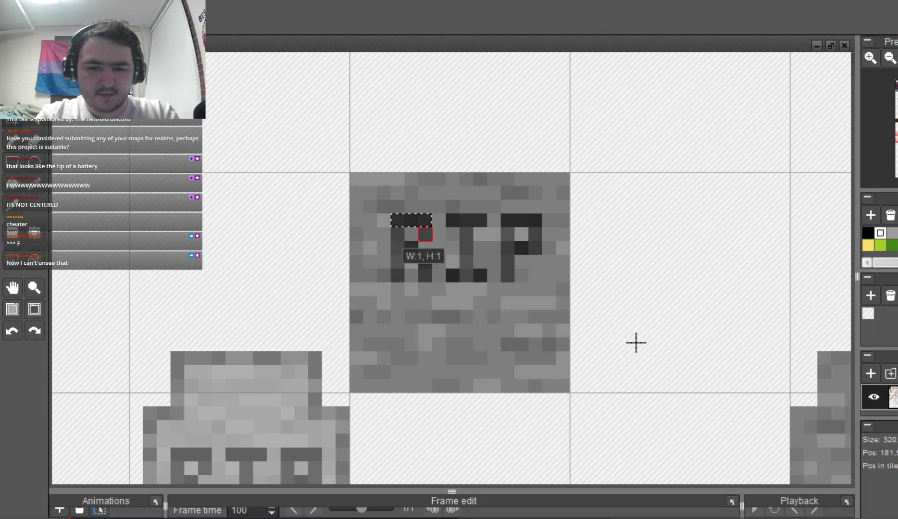
left_click_drag(594, 407, 595, 407)
Duplicate the light RIP tombstone and place the copy beside the original.
scroll(689, 364, "down", 2)
double_click(535, 509)
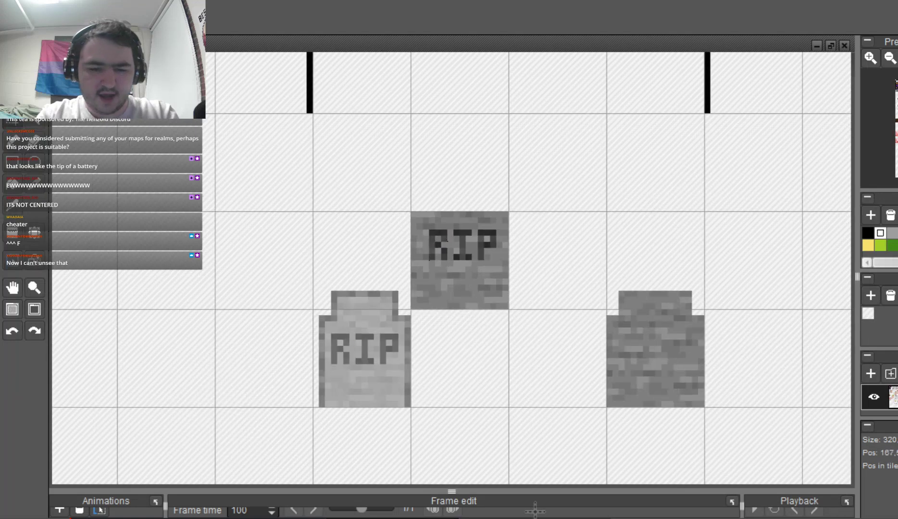
double_click(525, 401, "shift")
key("ctrl+c")
key("ctrl+v")
left_click_drag(391, 294, 284, 295)
left_click(538, 404)
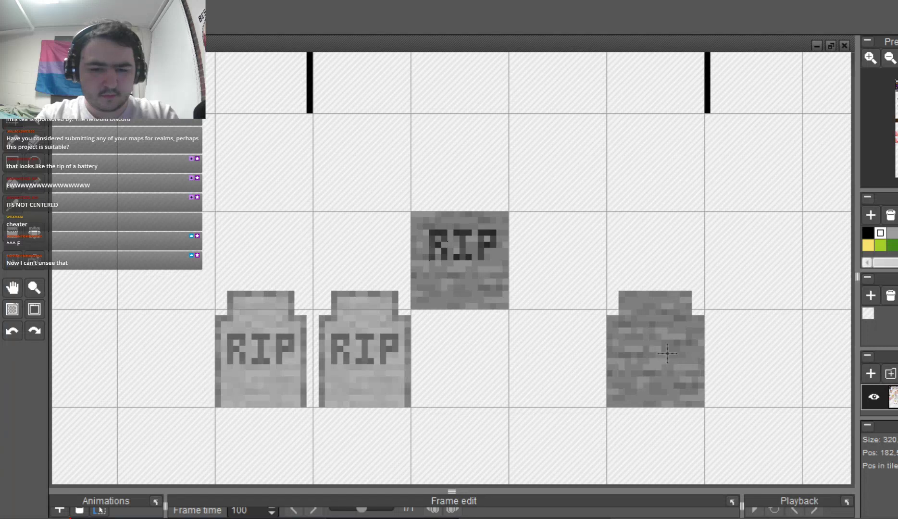
Select all pixels of the R, I and P lettering on the dark stone tile.
key("plus")
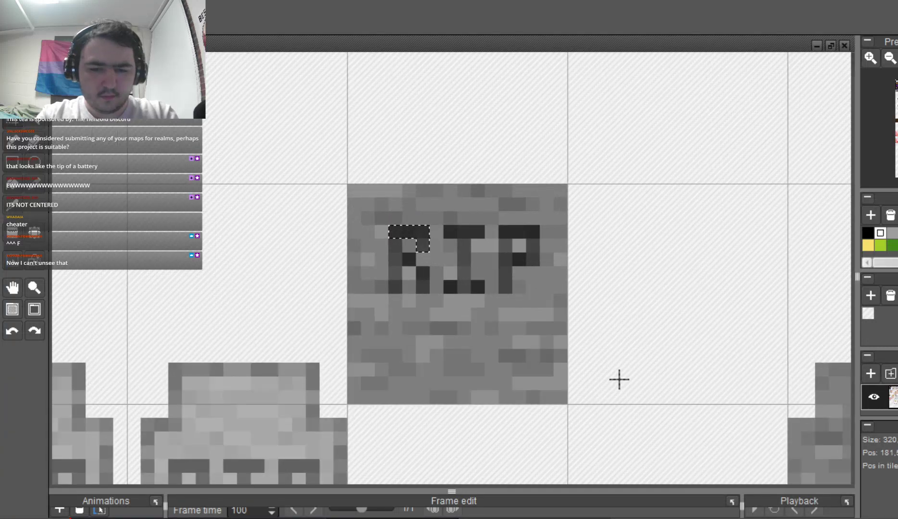
left_click_drag(609, 394, 599, 390)
left_click_drag(600, 371, 631, 426)
left_click_drag(672, 429, 705, 358)
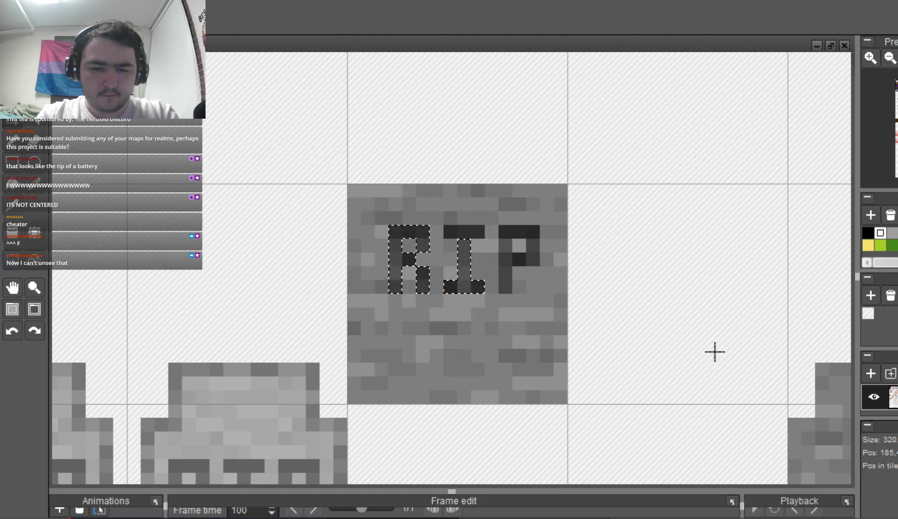
left_click_drag(450, 232, 478, 232)
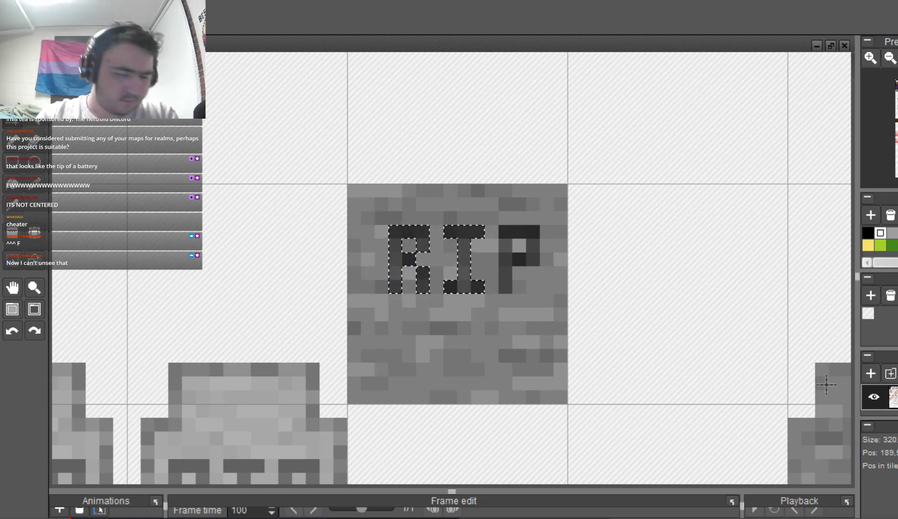
left_click_drag(763, 350, 795, 350)
left_click_drag(793, 389, 756, 406)
left_click(775, 387, "shift")
left_click(754, 429, "shift")
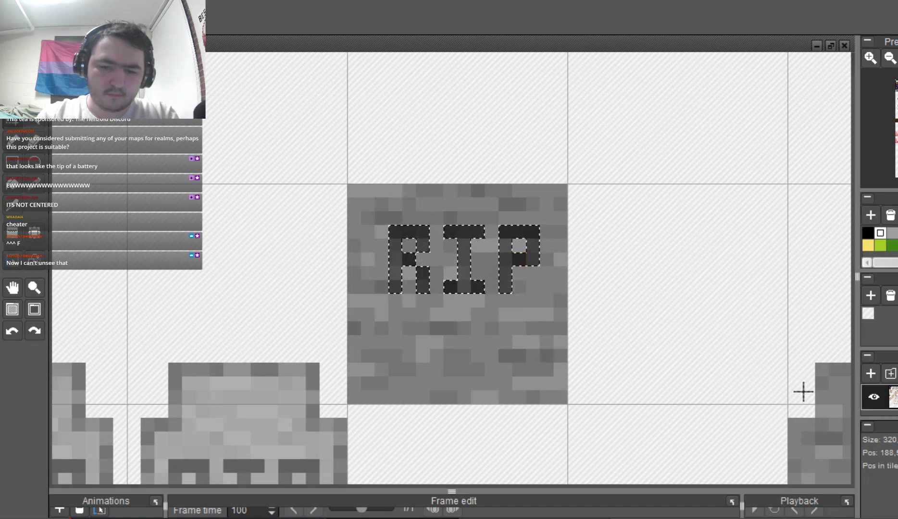
Copy the dark RIP lettering onto the duplicate tombstone, covering its lighter letters.
scroll(804, 392, "down", 2)
key("ctrl+c")
key("ctrl+v")
left_click_drag(811, 386, 355, 384)
left_click(597, 473)
Compare the dark-lettered and mid-grey-lettered tombstones side by side at several zoom levels.
scroll(594, 479, "down", 1)
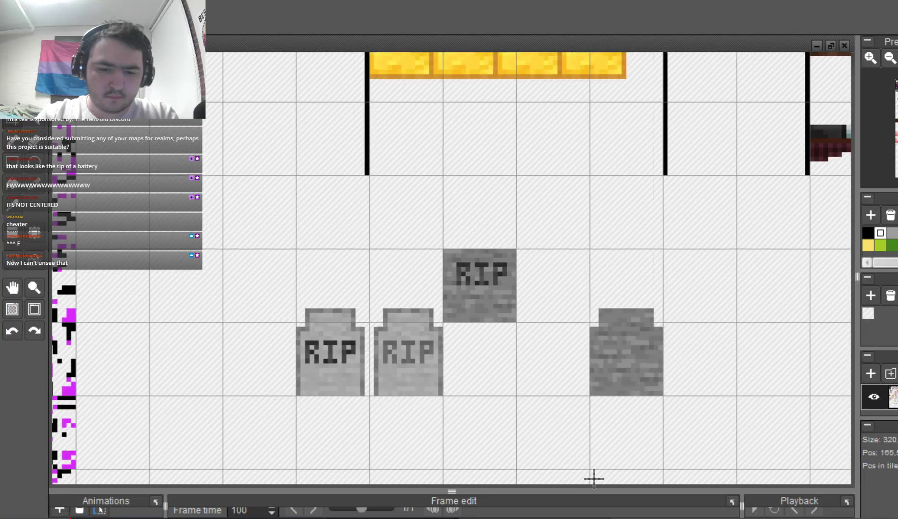
scroll(391, 368, "up", 1)
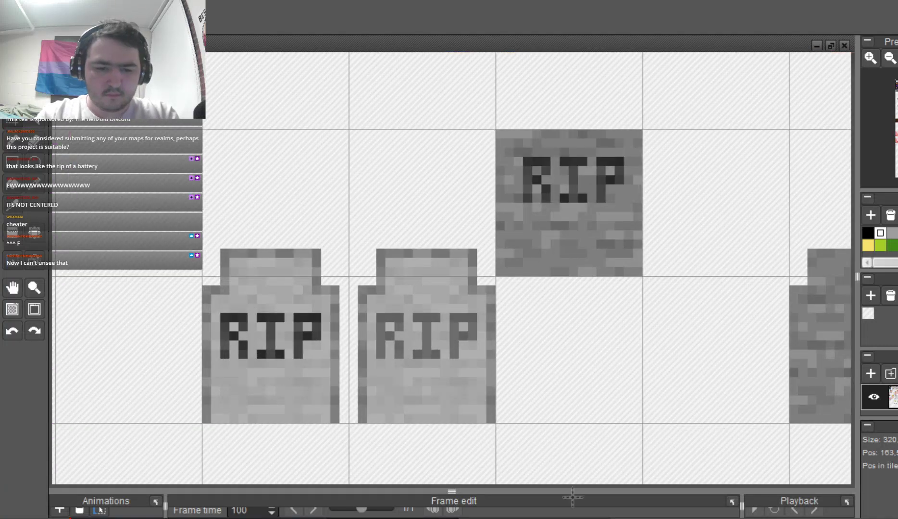
scroll(377, 332, "down", 1)
scroll(376, 332, "up", 2)
scroll(377, 332, "down", 1)
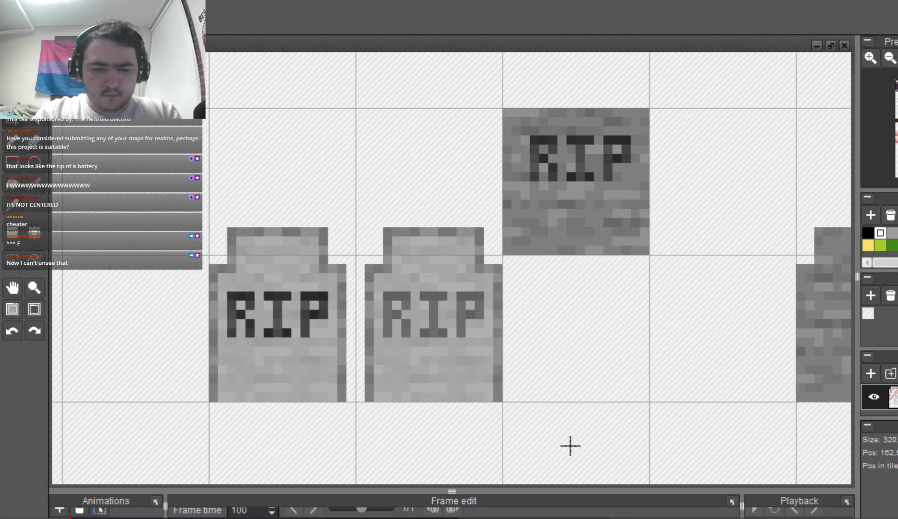
scroll(460, 367, "down", 1)
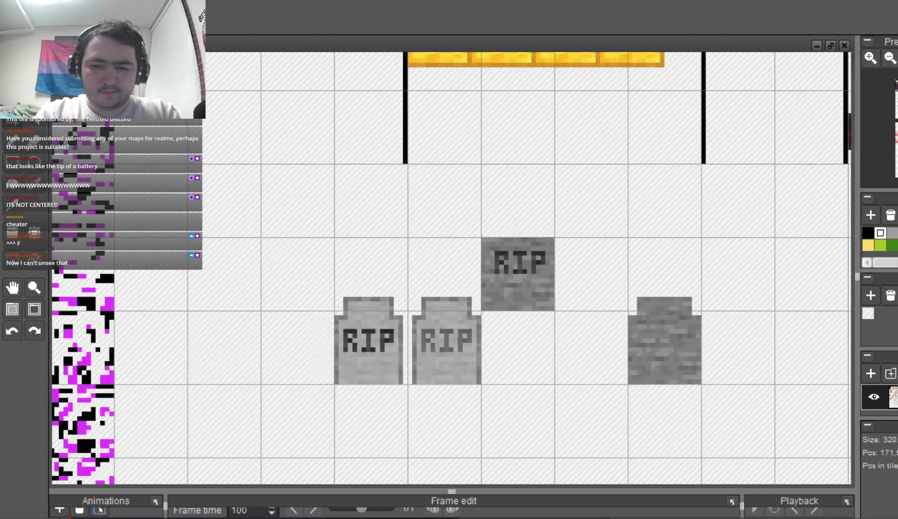
scroll(239, 94, "up", 1)
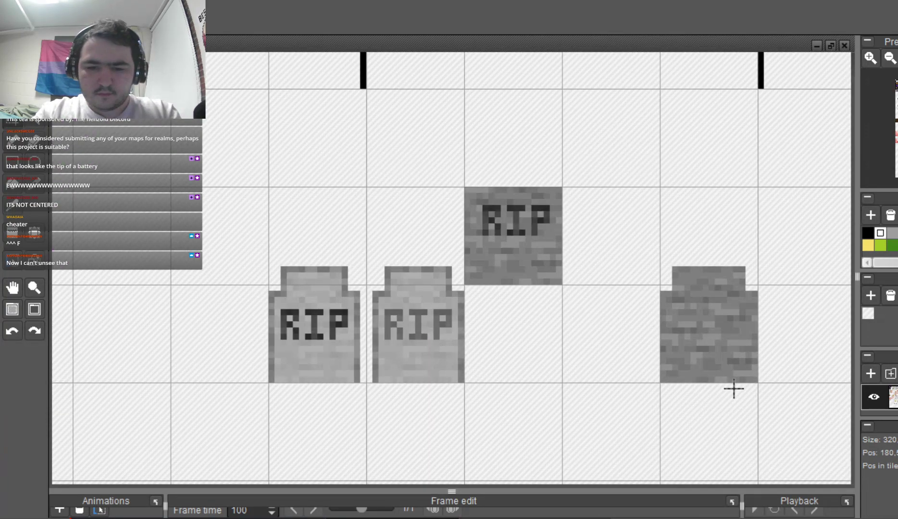
Delete the two dark stone tiles and the duplicate tombstone with the dark lettering.
left_click_drag(464, 187, 757, 382)
key("Delete")
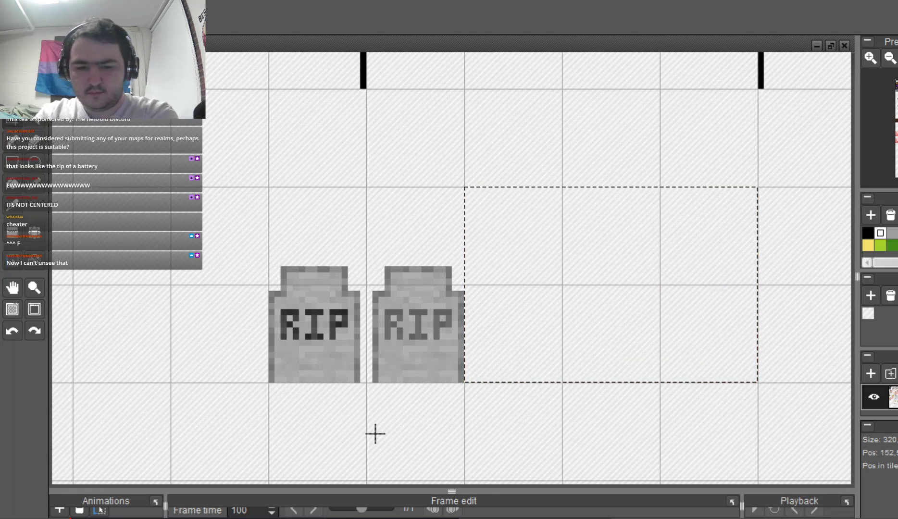
left_click(397, 376)
left_click_drag(262, 254, 368, 383)
key("Delete")
Move the remaining light RIP tombstone from the work area into the empty tiles below the cobblestone blocks.
scroll(436, 352, "down", 1)
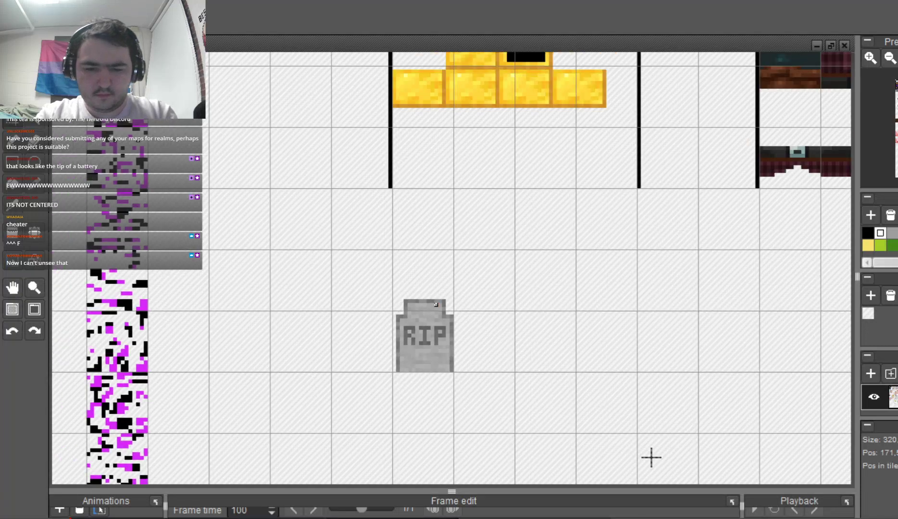
mouse_move(436, 304)
left_mouse_down()
mouse_move(429, 329)
mouse_move(464, 375)
left_mouse_up()
key("Delete")
scroll(478, 390, "down", 1)
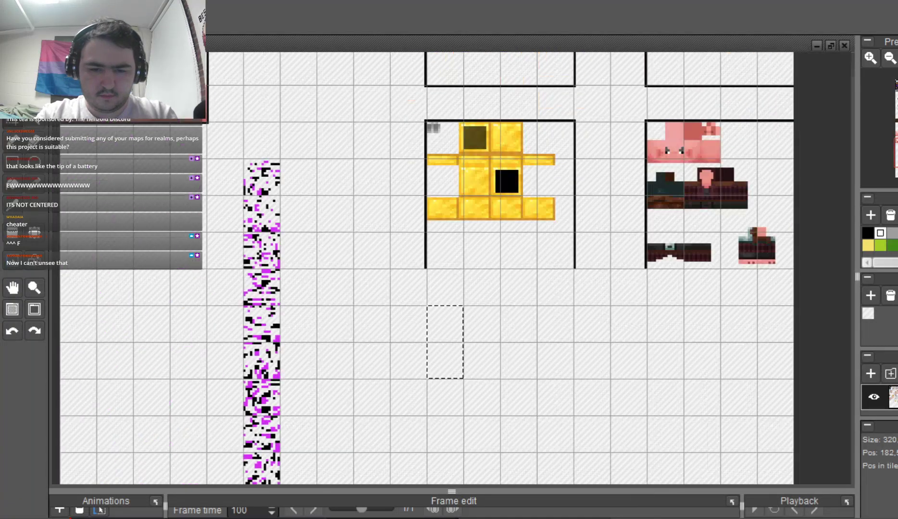
scroll(466, 373, "down", 1)
scroll(607, 457, "down", 1)
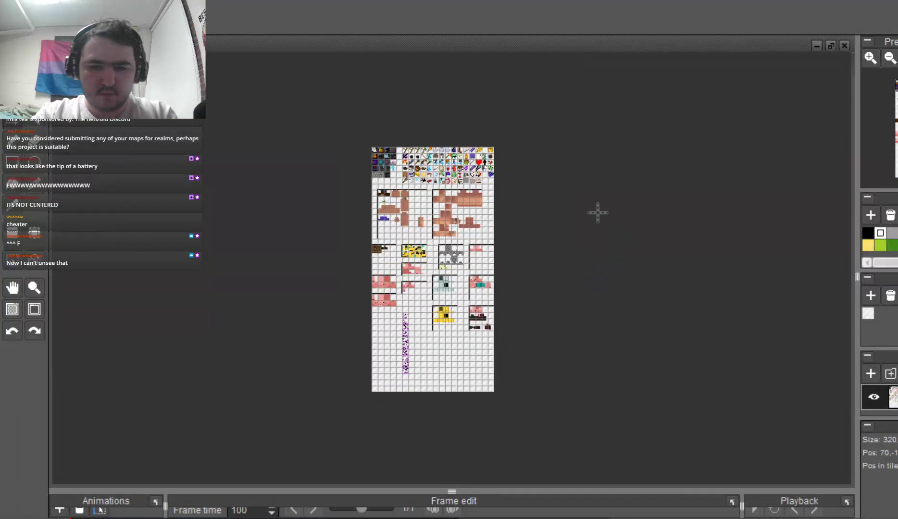
scroll(598, 213, "up", 3)
scroll(243, 402, "up", 1)
key("ctrl+v")
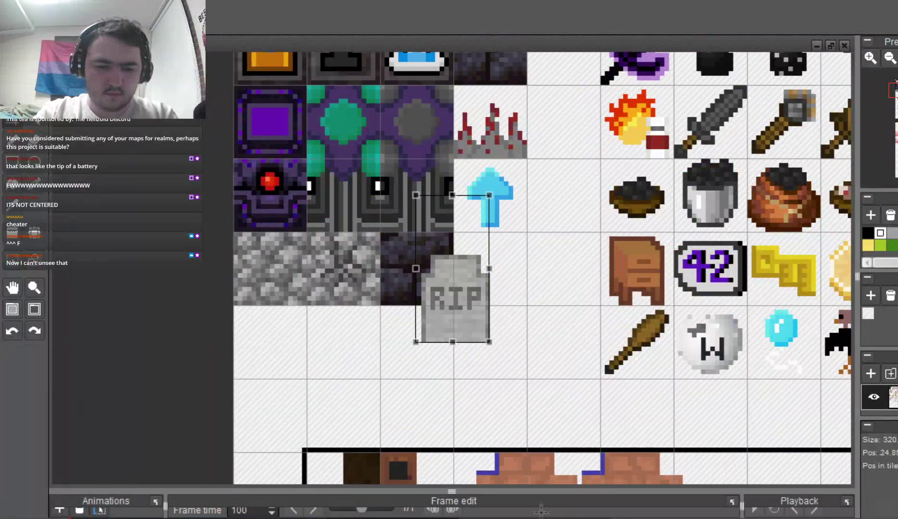
left_click_drag(462, 318, 281, 429)
left_click(341, 390)
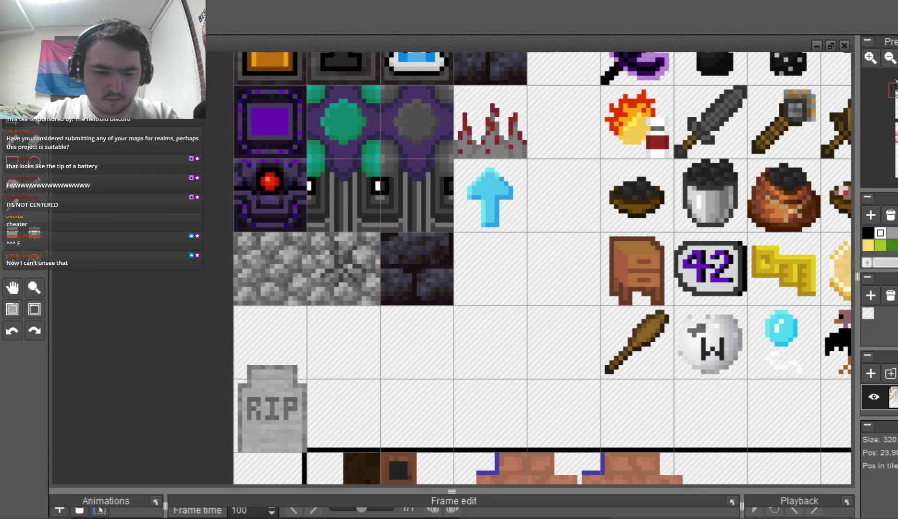
Clear the frame line bordering the tile beside the tombstone and export the two-by-two-tile area as grave in PNG format to the block textures folder.
mouse_move(345, 421)
left_mouse_down()
mouse_move(240, 379)
mouse_move(234, 308)
left_mouse_up()
key("Delete")
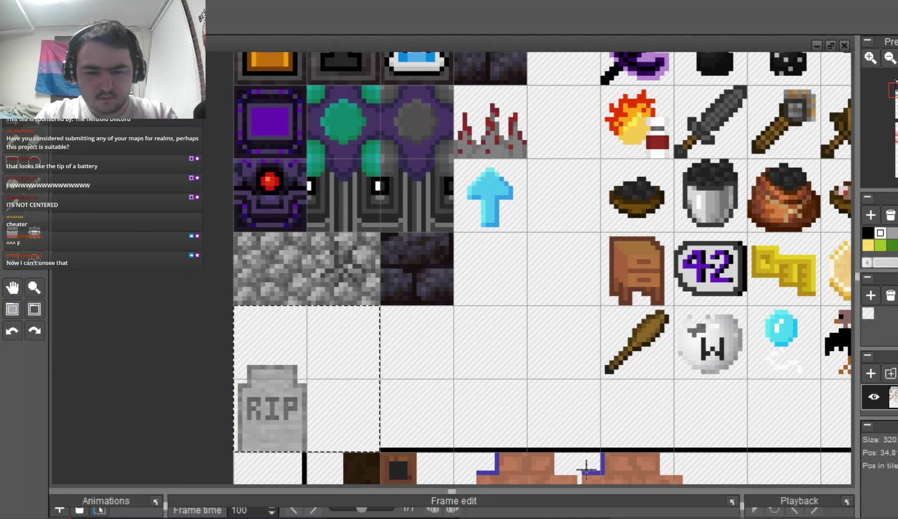
key("ctrl+e")
key("Tab")
key("Tab")
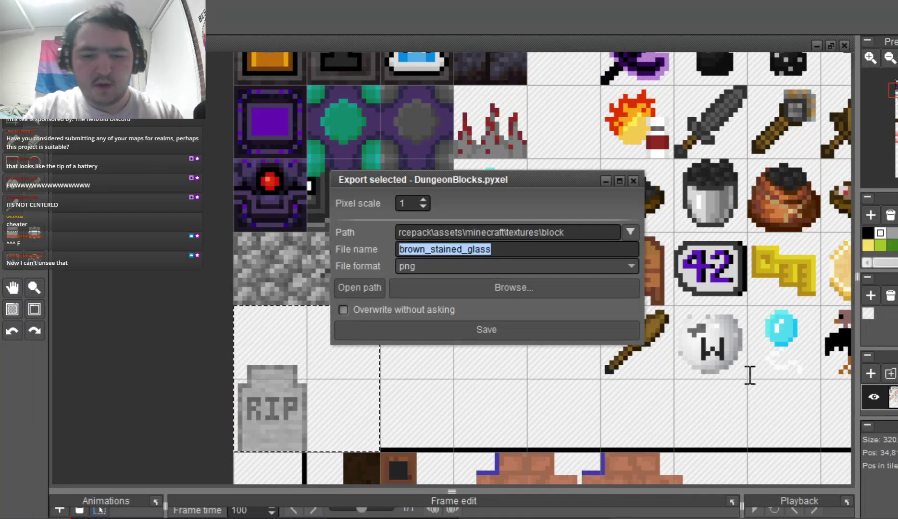
type("grave")
key("Return")
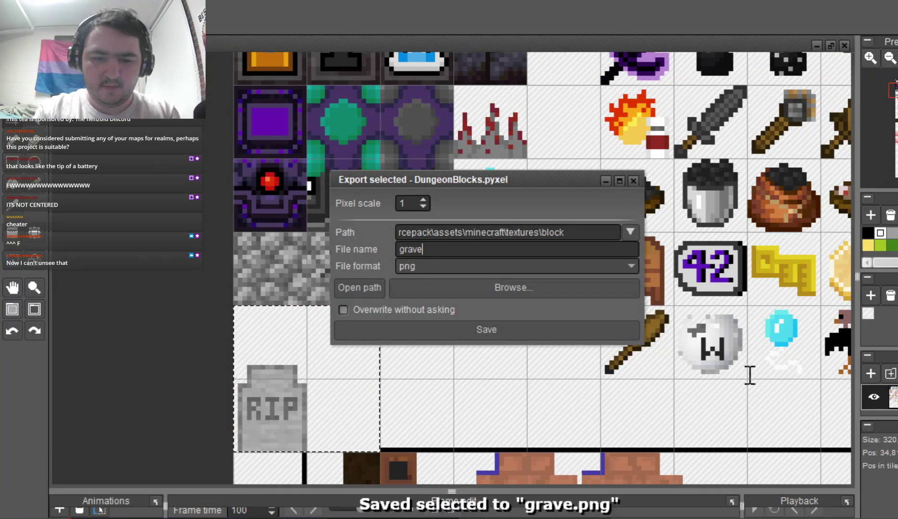
left_click(633, 181)
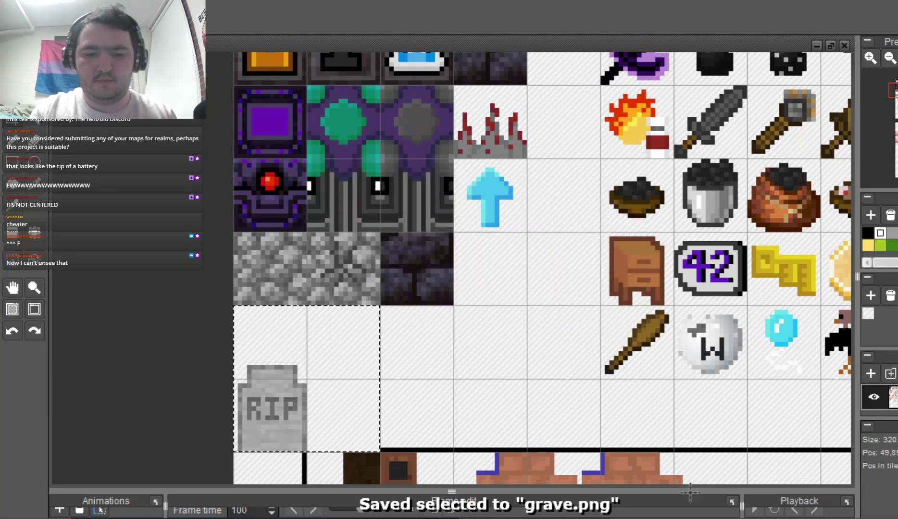
Clear the selection and save the DungeonBlocks project.
left_click(460, 328)
key("ctrl+s")
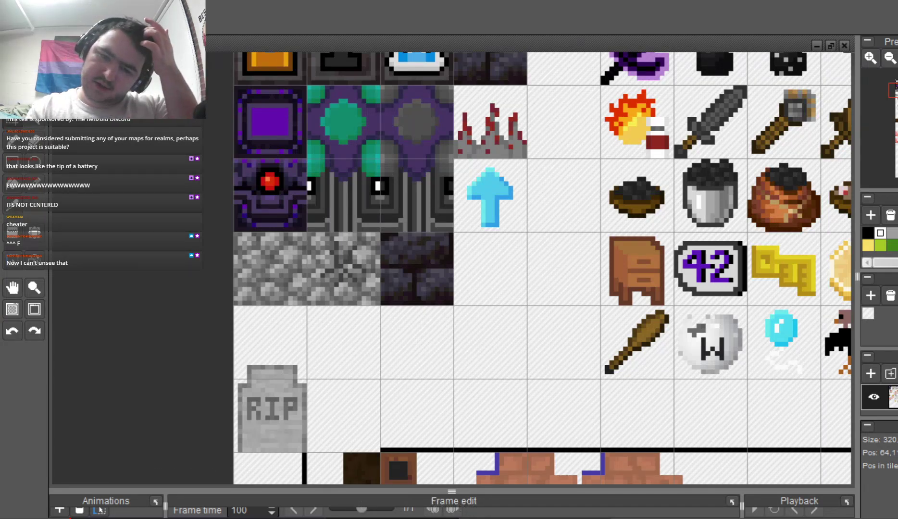
Switch to Blockbench, apply grave.png to the upper cube's front face, and fit its UV to position 1.5, 6.5 and size 5.5 by 2.
key("alt+Tab")
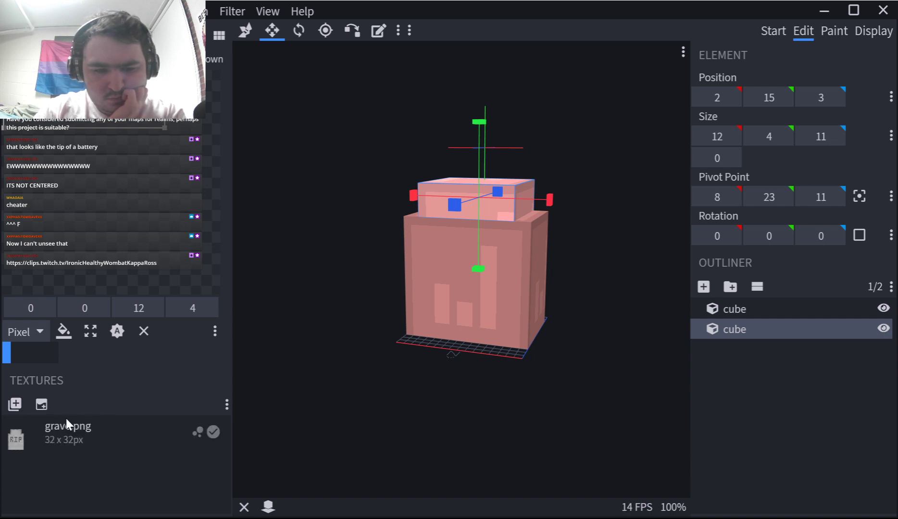
left_click_drag(76, 433, 115, 165)
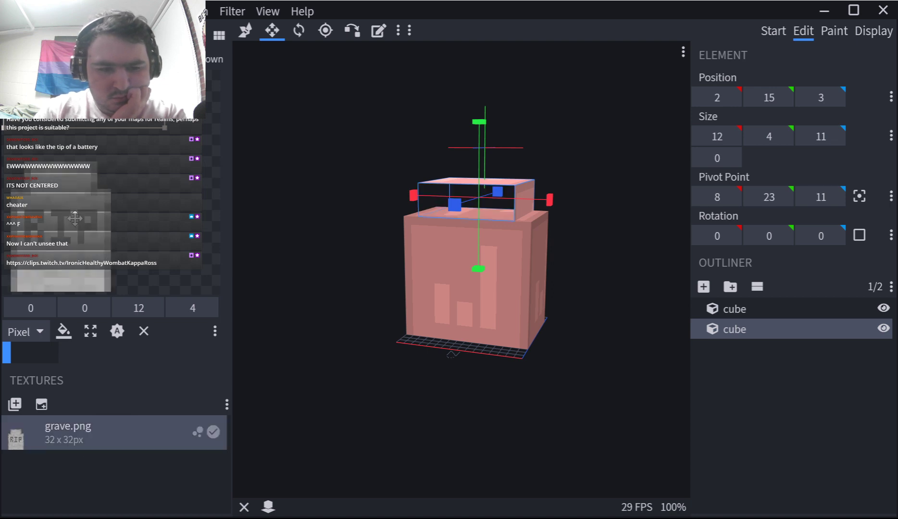
left_click(91, 330)
left_click(117, 331)
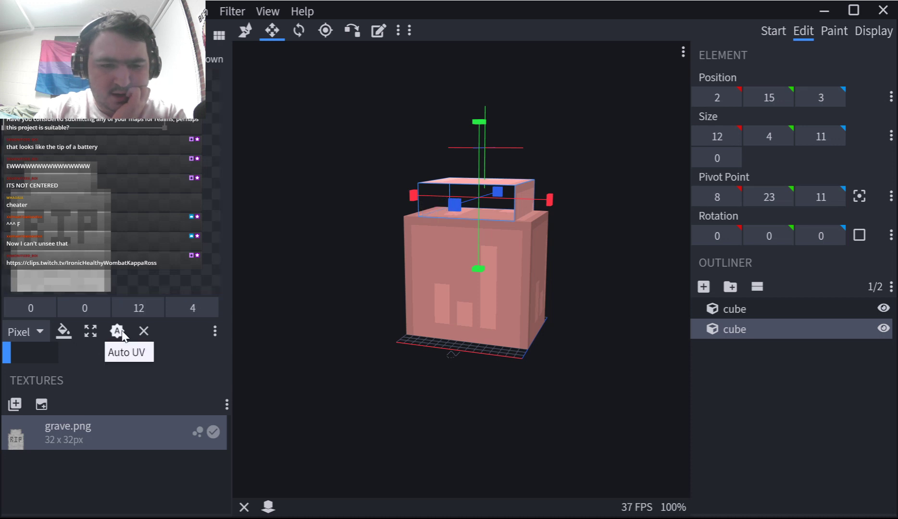
left_click_drag(61, 98, 81, 158)
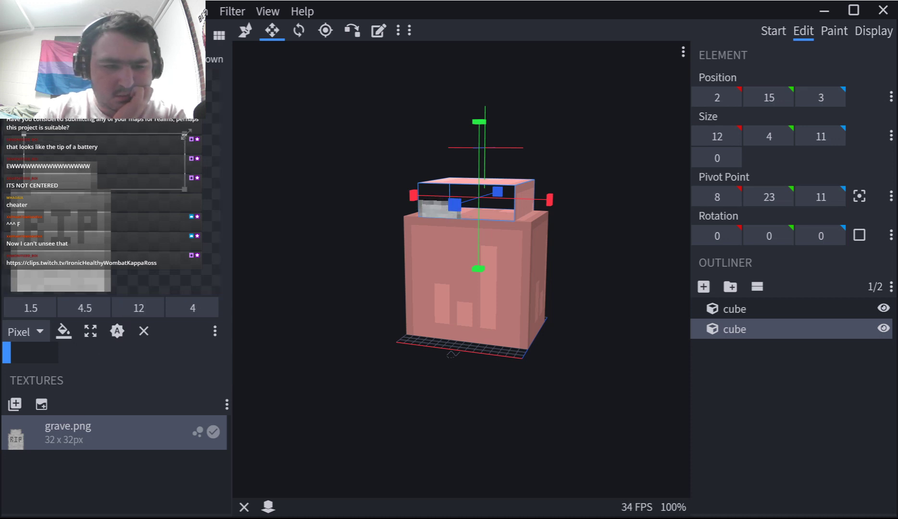
left_click_drag(187, 135, 99, 162)
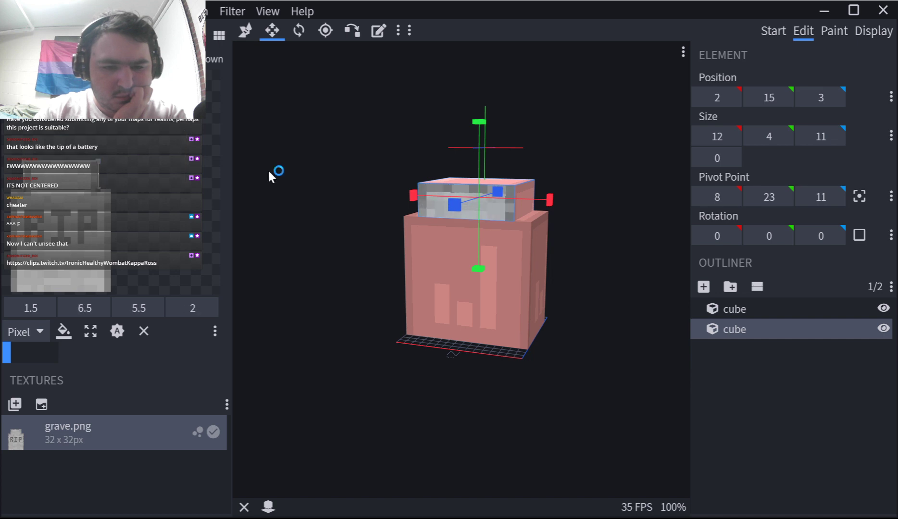
Examine how the stone texture sits on the upper cube's front face from several angles.
left_click_drag(298, 218, 337, 215)
scroll(558, 187, "up", 5)
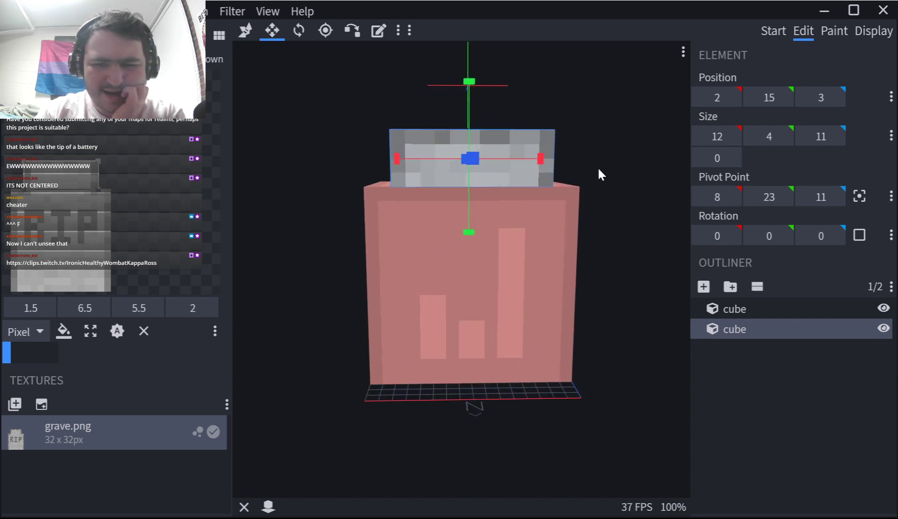
scroll(556, 260, "up", 5)
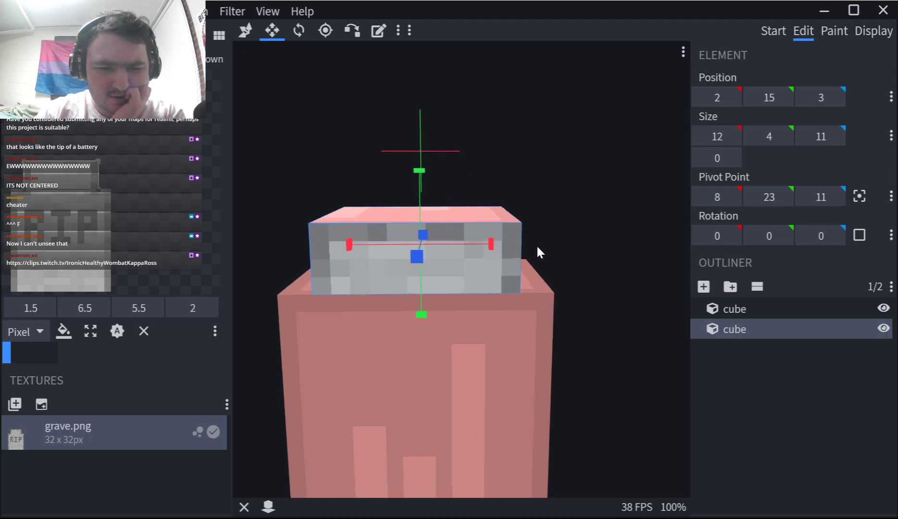
left_click_drag(566, 244, 587, 229)
scroll(561, 227, "down", 4)
scroll(571, 242, "down", 2)
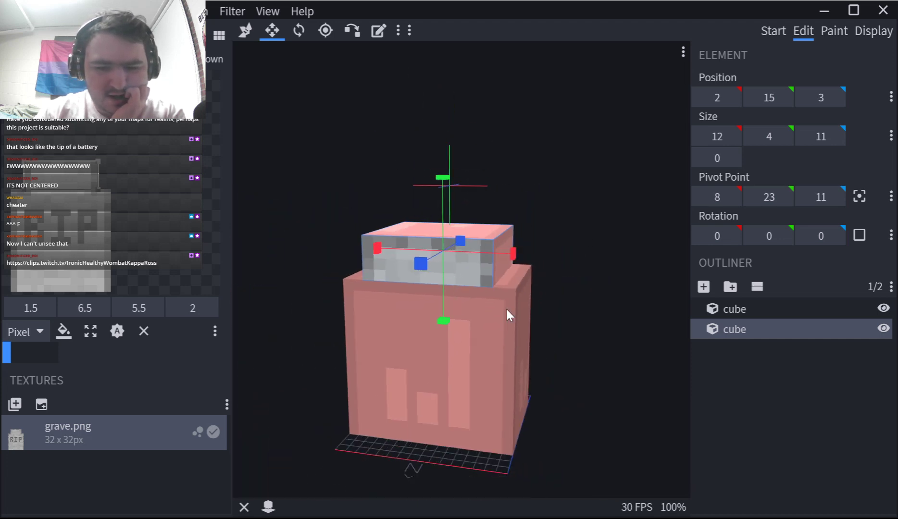
Apply grave.png to the lower cube's front face and fit its UV to position 0.5, 8.5 and size 7.5 by 7.5.
left_click(482, 331)
left_click_drag(118, 423, 102, 224)
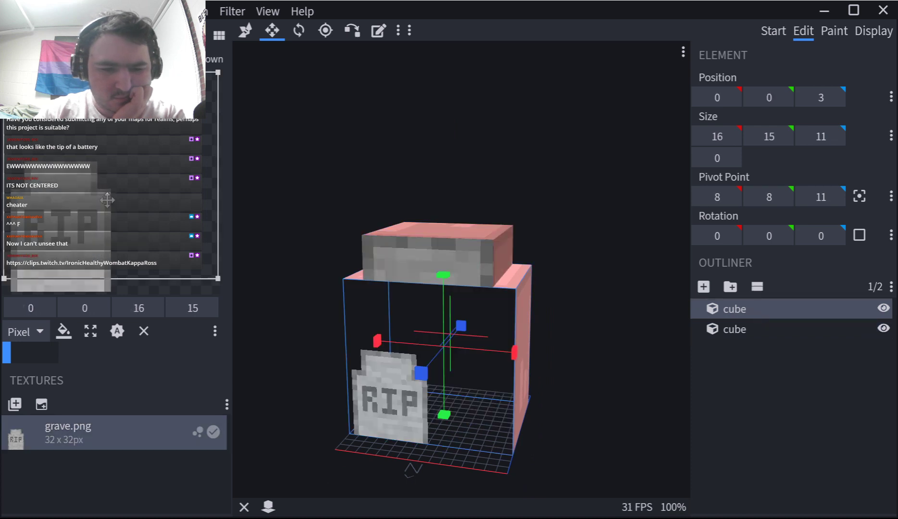
left_click_drag(211, 72, 112, 186)
left_click_drag(4, 279, 10, 291)
left_click_drag(282, 225, 337, 192)
scroll(338, 252, "up", 4)
scroll(335, 190, "down", 1)
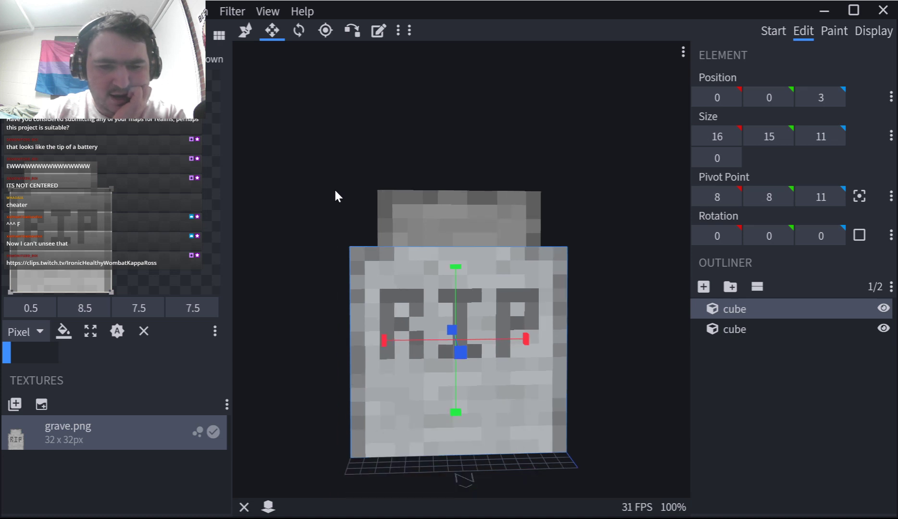
Narrow both cubes together to widths of 15 and 11, and shift them to X positions 0.5 and 2.5.
left_click(520, 205)
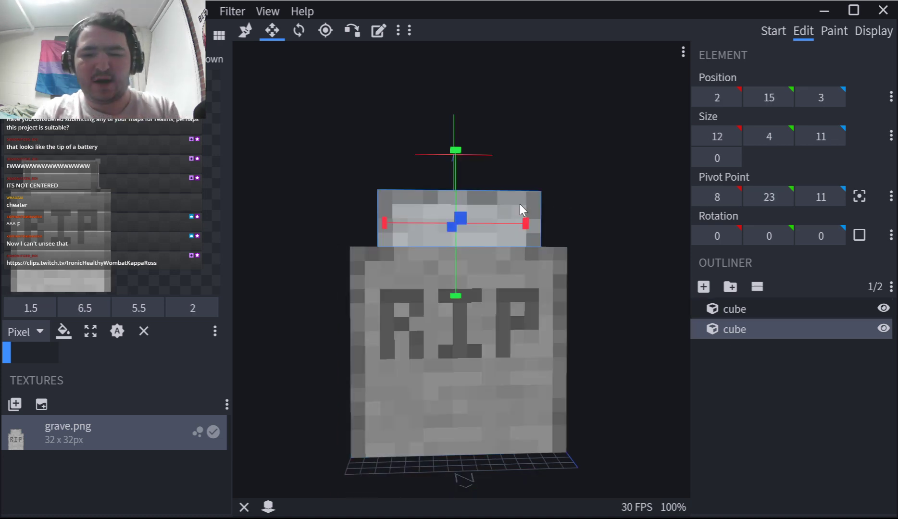
left_click(539, 268, "shift")
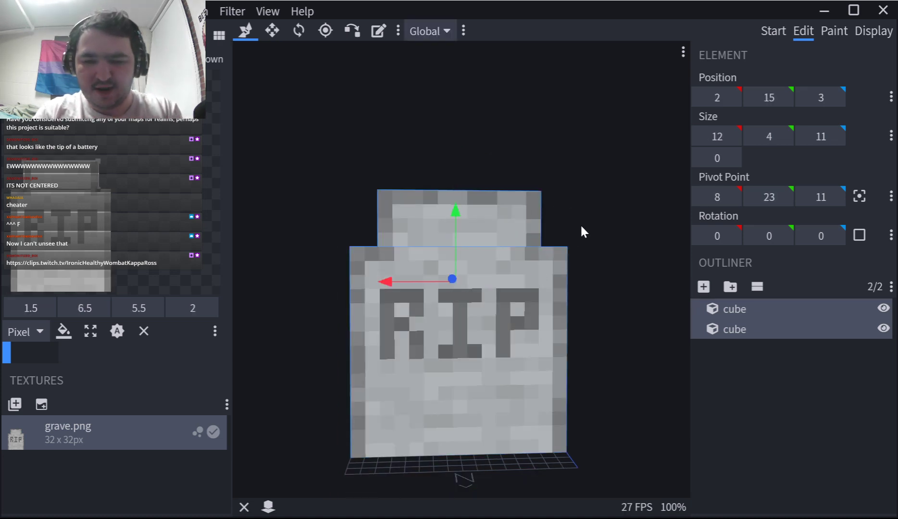
left_click_drag(526, 281, 519, 281)
left_click_drag(586, 226, 583, 238)
left_click(580, 227)
scroll(583, 238, "down", 3)
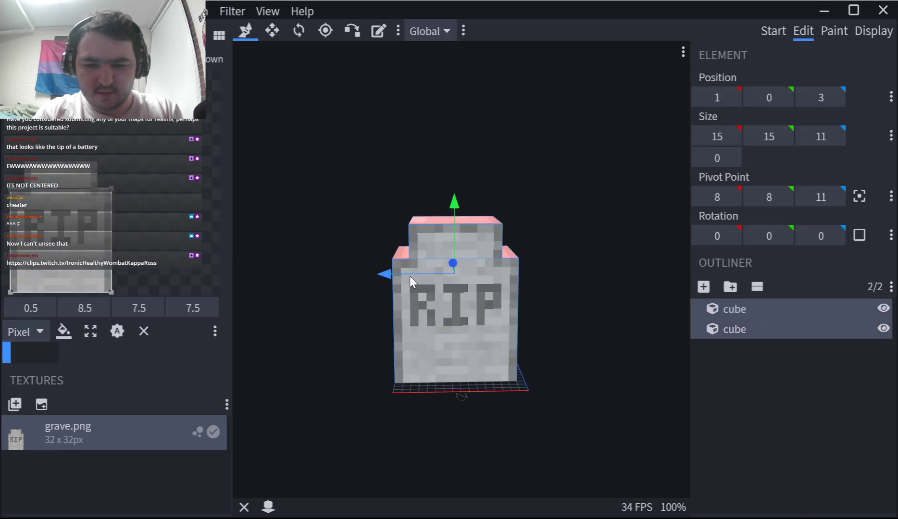
left_click_drag(409, 276, 414, 278)
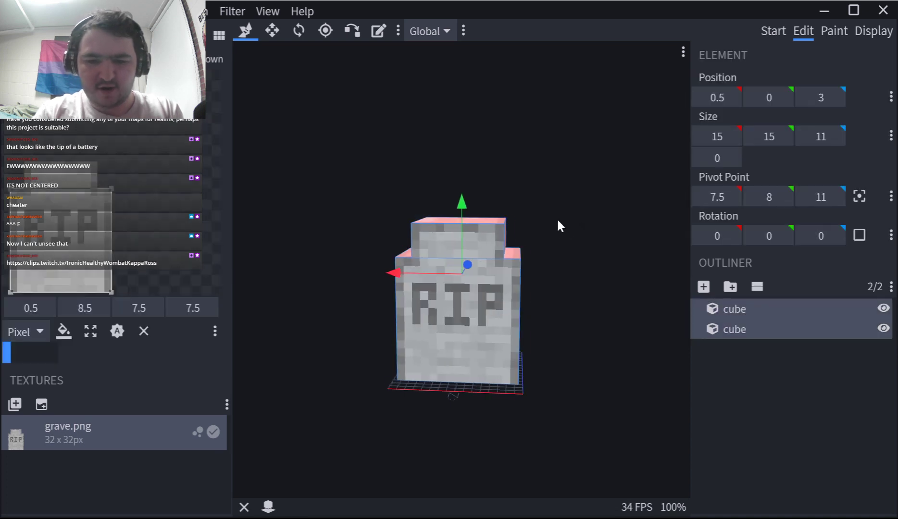
Apply grave.png to the lower cube's side face and move its UV area to position 0.5, 1.
left_click(556, 252)
left_click_drag(557, 221, 544, 274)
scroll(560, 258, "up", 4)
left_click(547, 279)
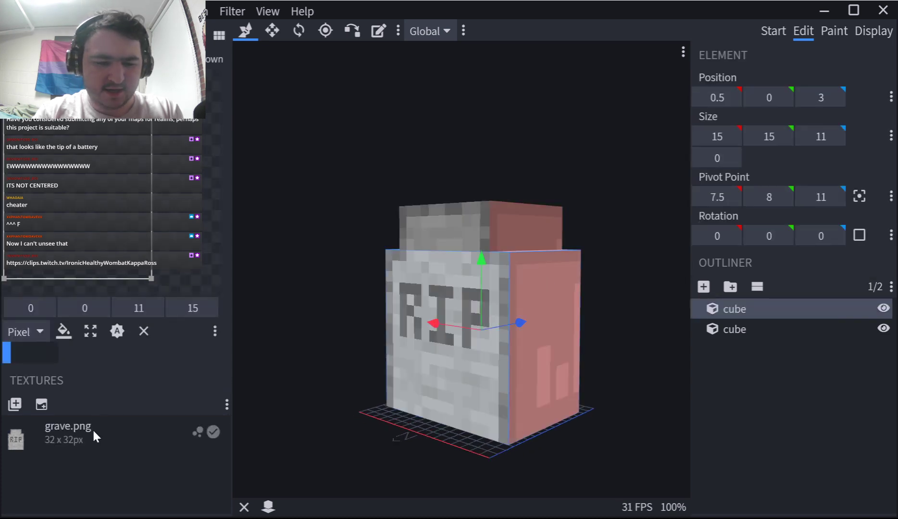
left_click_drag(94, 436, 109, 203)
left_click_drag(87, 127, 94, 140)
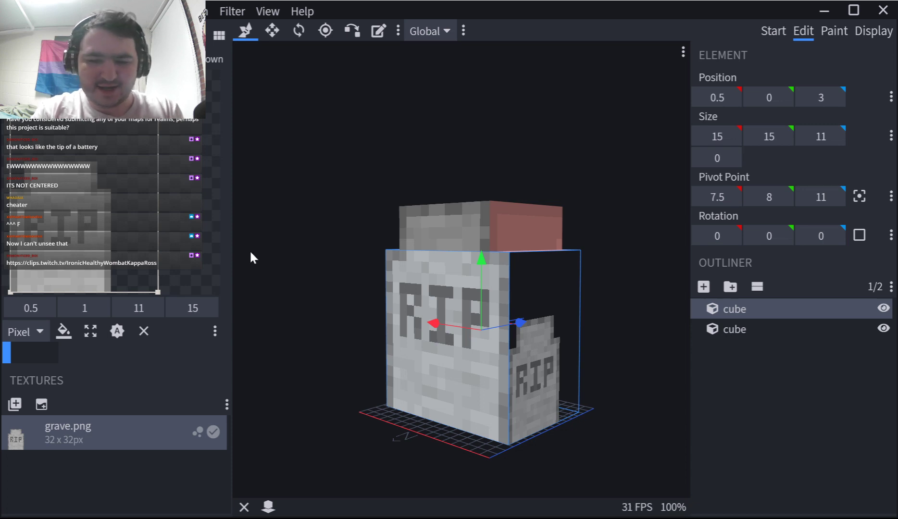
Examine the front and side faces of both cubes from several angles to check how the grave texture is placed.
left_click_drag(250, 252, 311, 233)
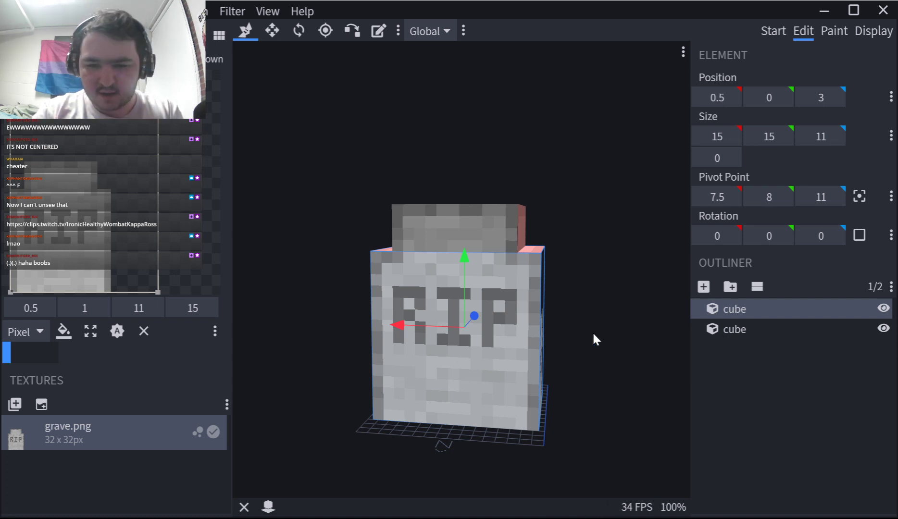
left_click_drag(592, 331, 558, 276)
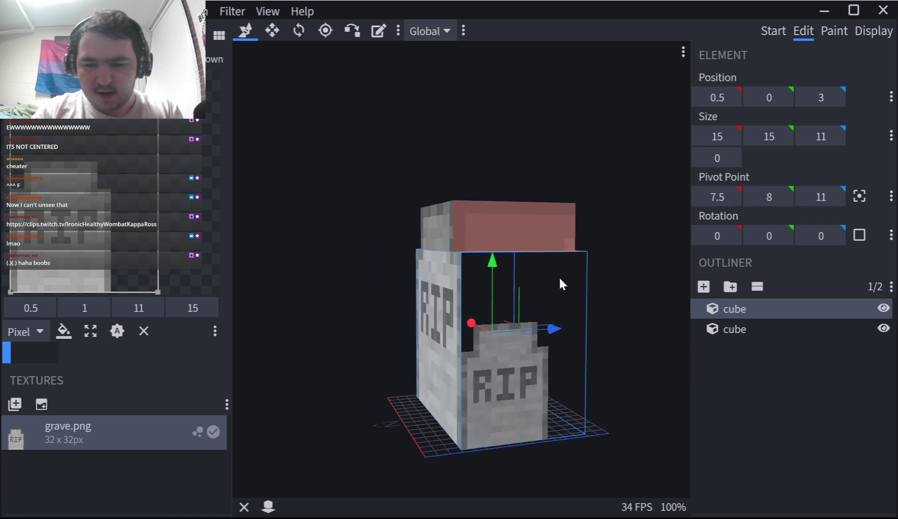
left_click(574, 212)
left_click(554, 309)
left_click_drag(308, 312, 367, 240)
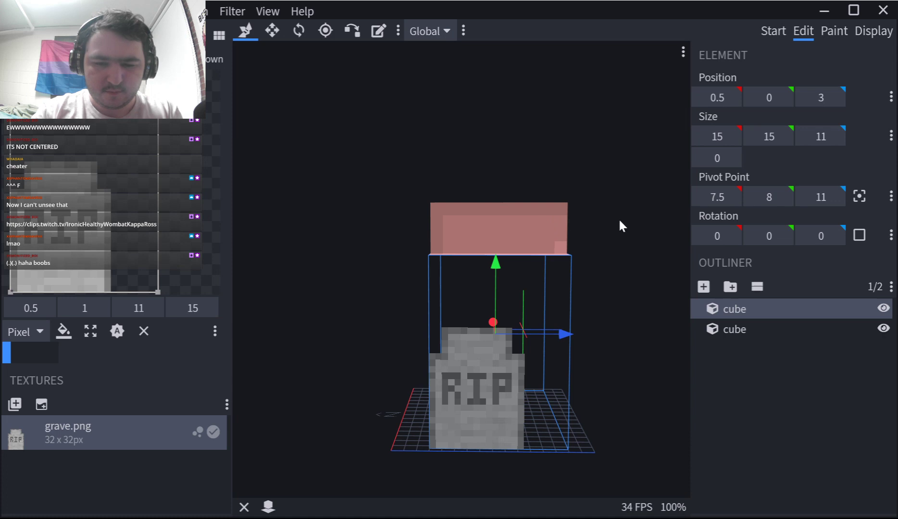
left_click_drag(619, 222, 590, 220)
left_click(526, 228)
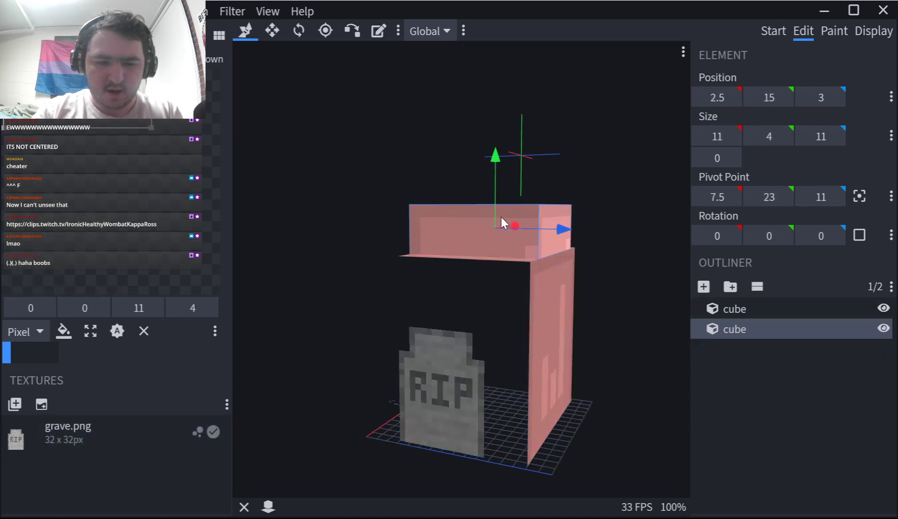
left_click(490, 301)
left_click_drag(393, 187, 528, 183)
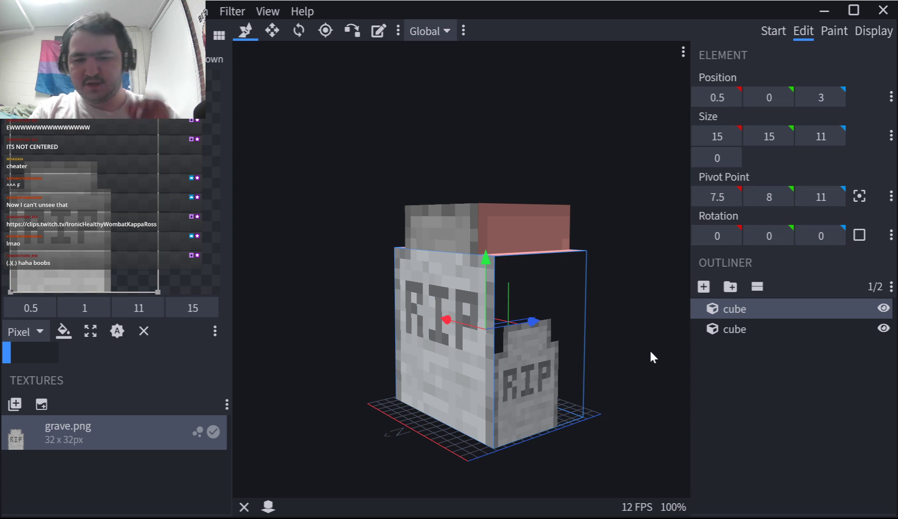
left_click_drag(649, 357, 464, 274)
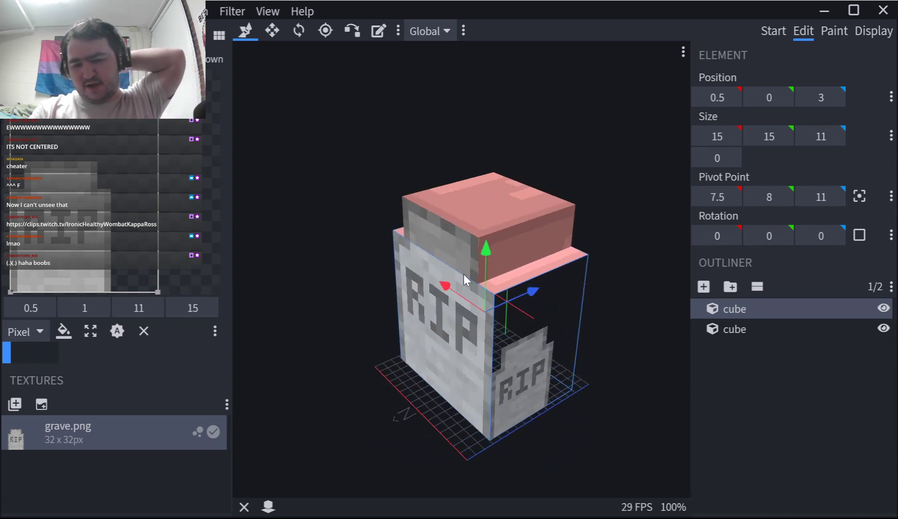
left_click(416, 219)
left_click_drag(366, 158, 425, 138)
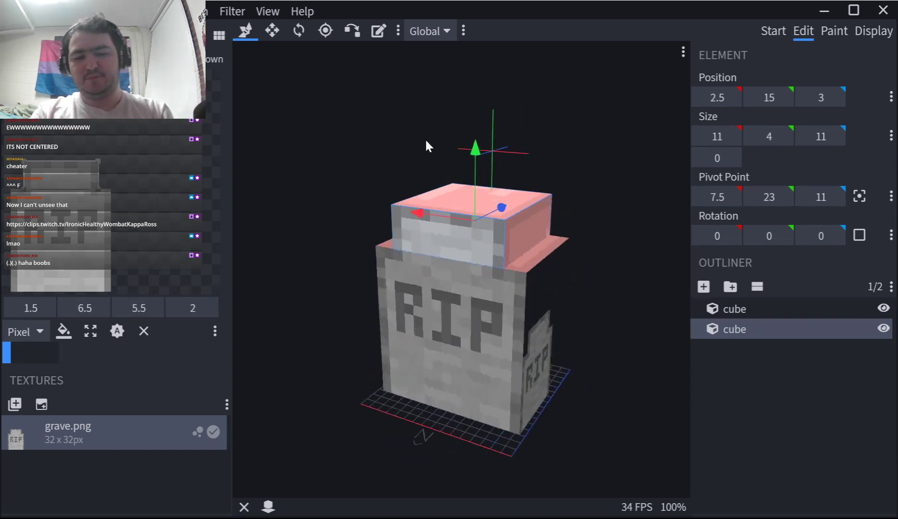
key("ctrl+a")
key("ctrl+a")
left_click_drag(601, 191, 526, 195)
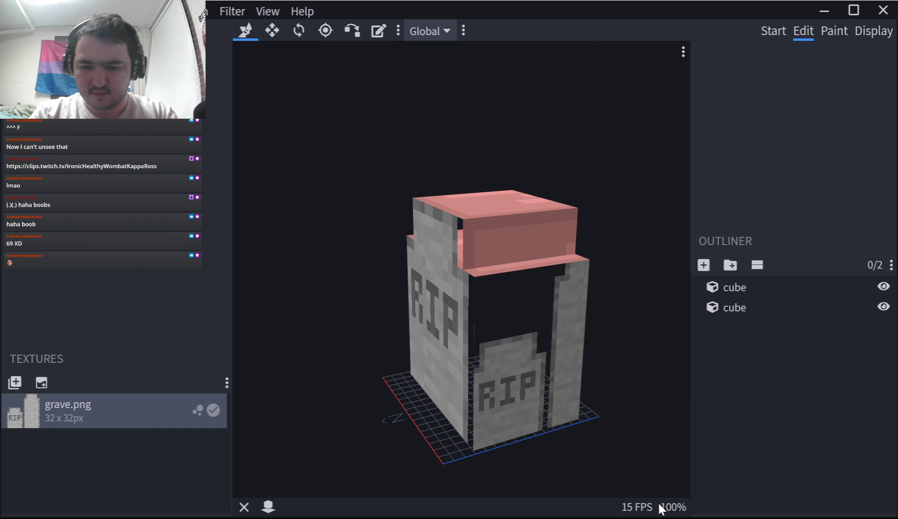
Realign the front-face UVs of both cubes to the updated grave texture, placing the lower cube's UV at 0, 8.5.
key("KP_1")
left_click(469, 259)
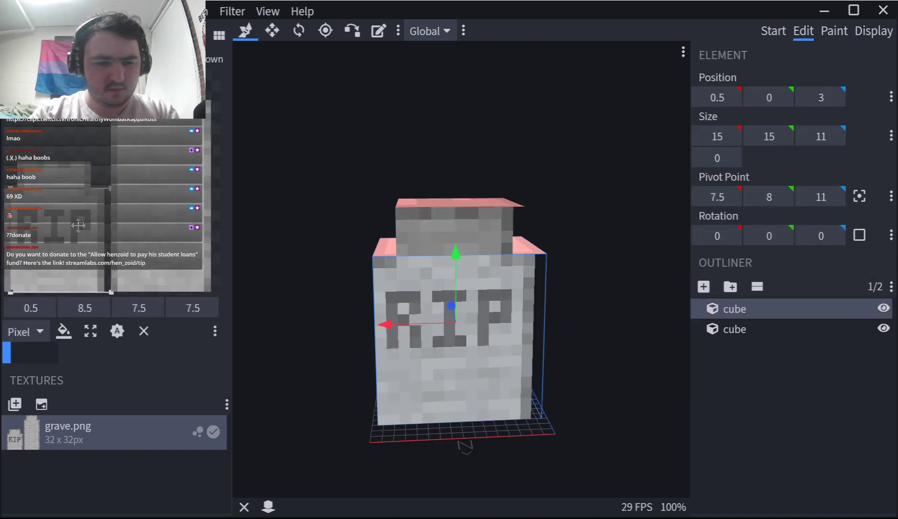
left_click_drag(78, 226, 72, 227)
left_click(407, 217)
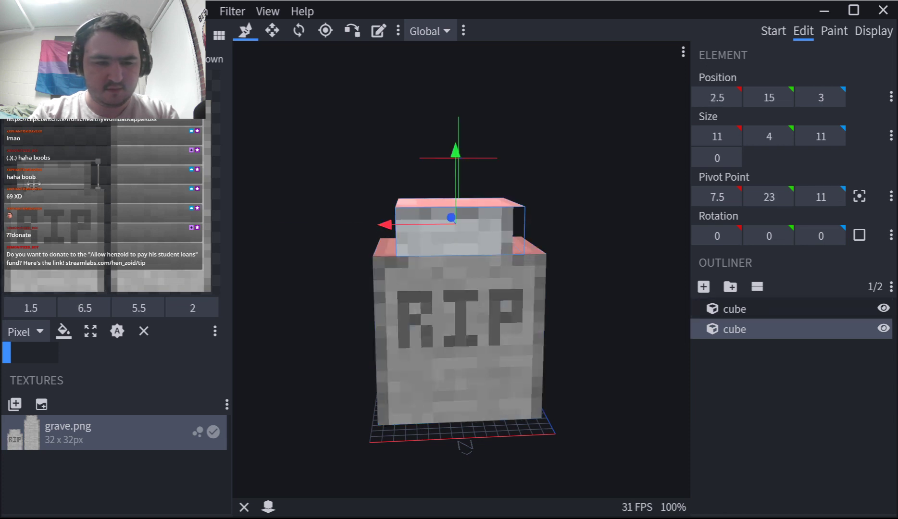
left_click_drag(34, 181, 38, 174)
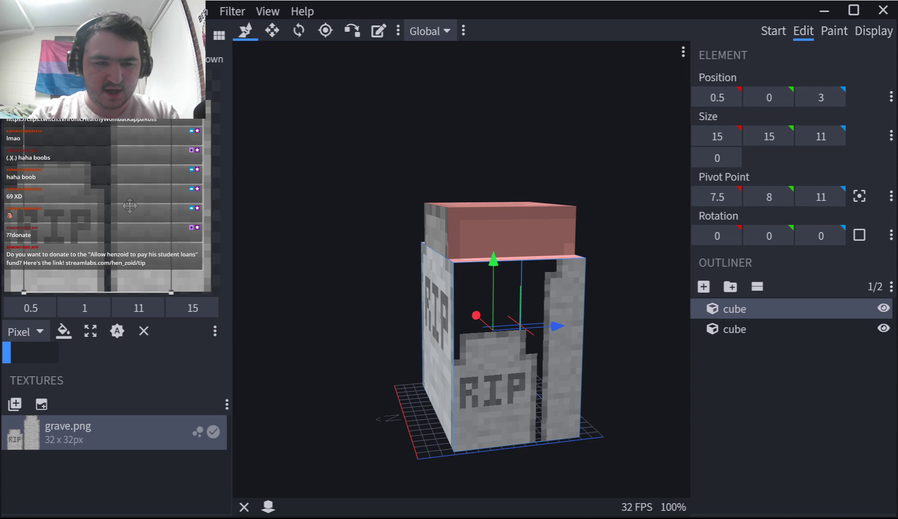
Fit the lower cube's side-face UV to the plain stone area at position 8, 8.5 with size 7.5 by 7.5.
left_click_drag(159, 206, 140, 207)
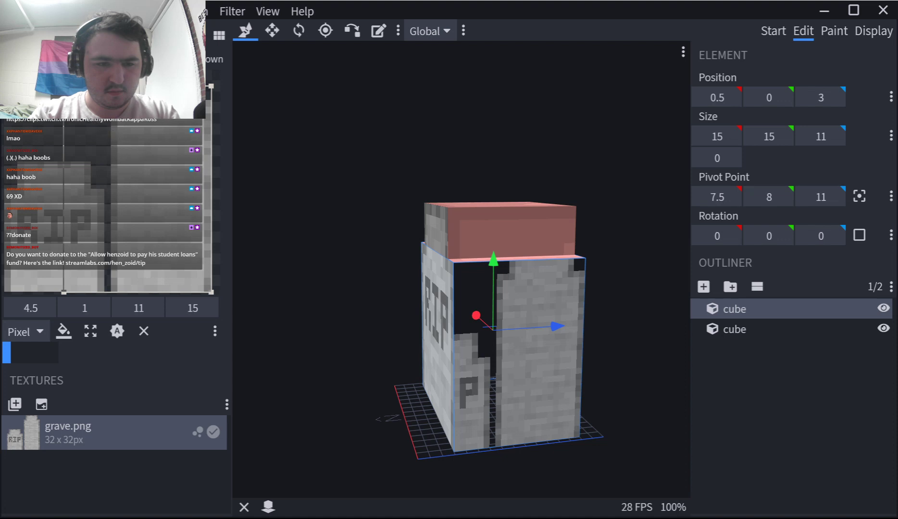
left_click_drag(64, 86, 105, 173)
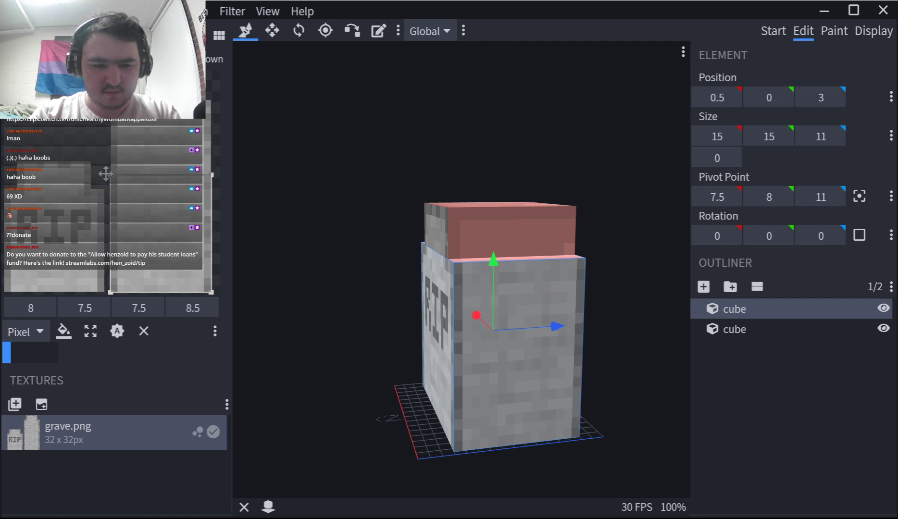
left_click(447, 283)
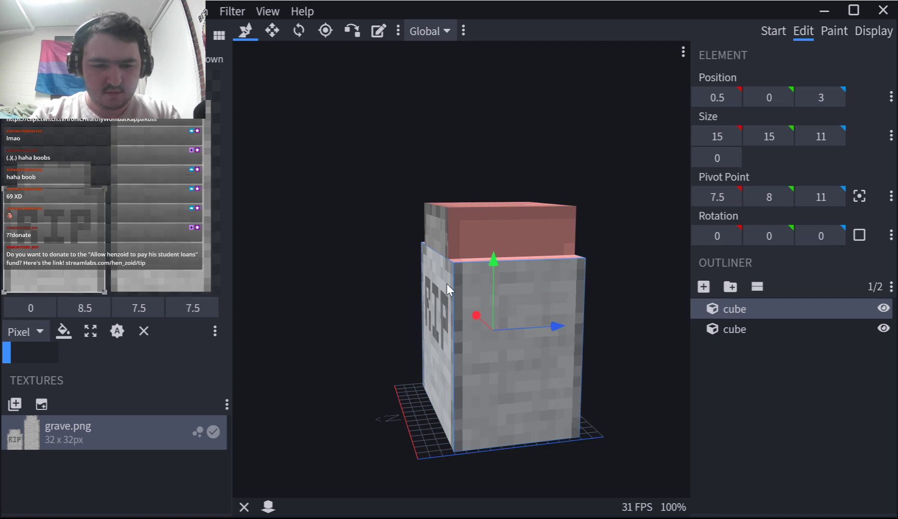
left_click(512, 305)
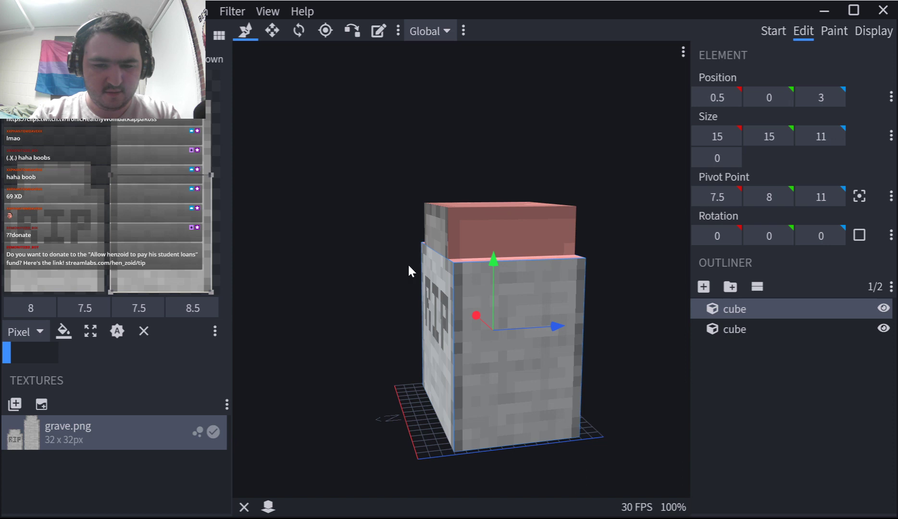
left_click_drag(212, 175, 211, 188)
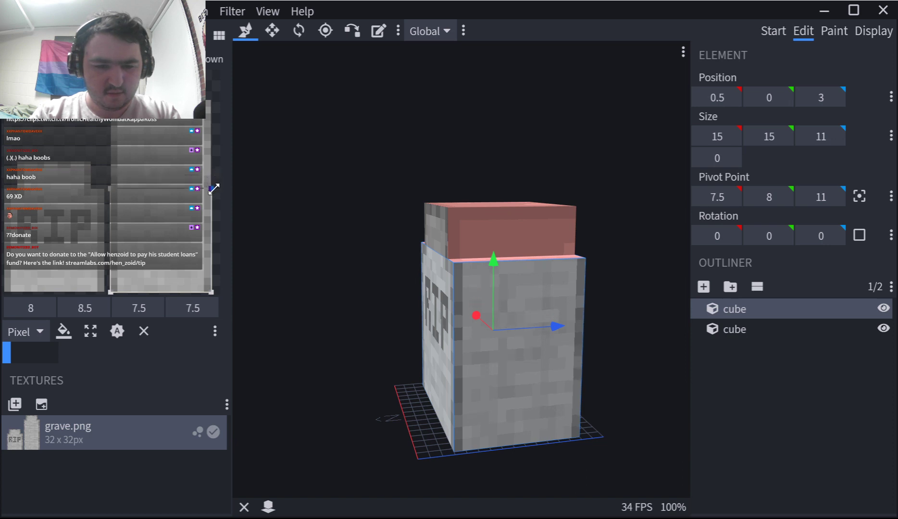
Examine the lower cube's side texture and its edge with the front face up close and from several angles.
left_click_drag(324, 205, 336, 204)
key("ctrl+a")
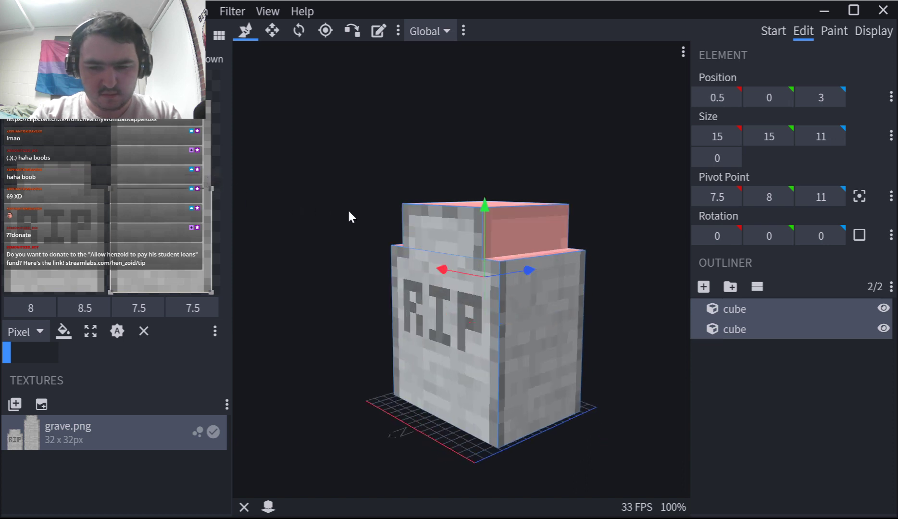
key("ctrl+a")
scroll(502, 318, "up", 2)
left_click_drag(633, 207, 633, 196)
left_click_drag(402, 141, 475, 235)
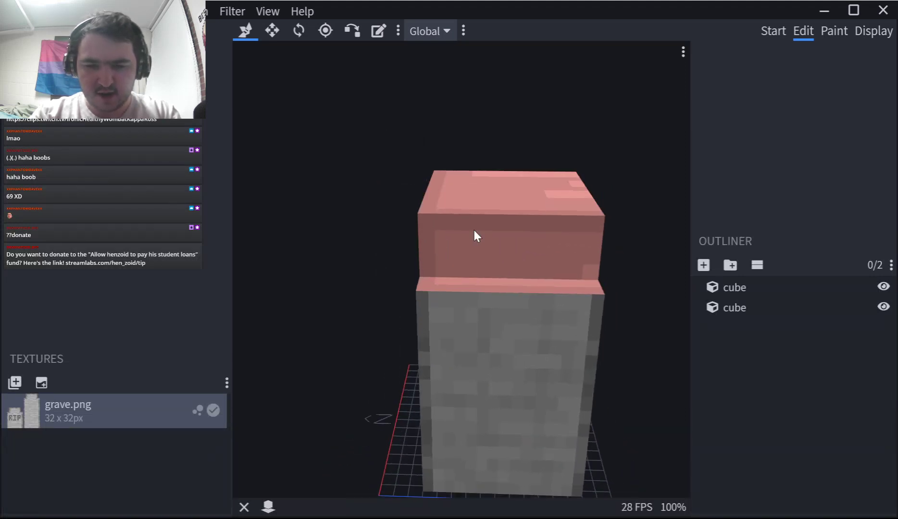
left_click_drag(600, 299, 571, 329)
scroll(570, 322, "up", 5)
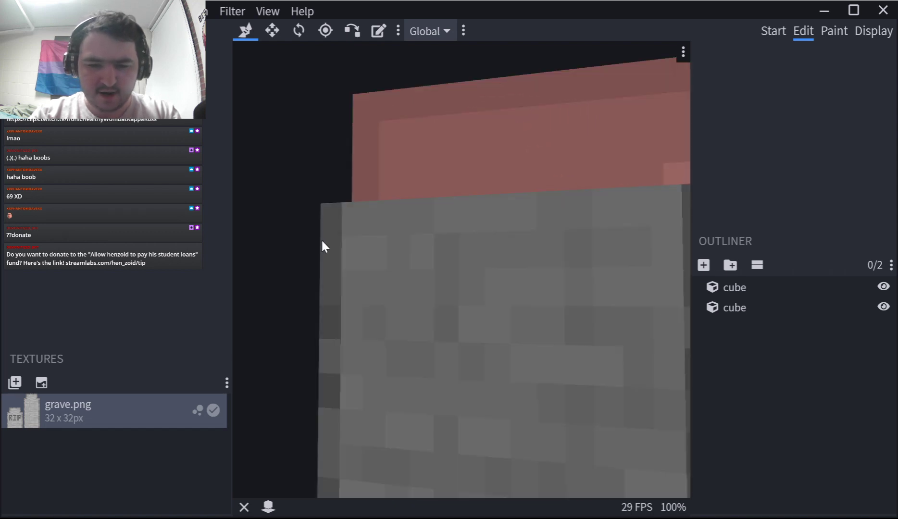
left_click_drag(321, 240, 358, 238)
scroll(355, 238, "down", 5)
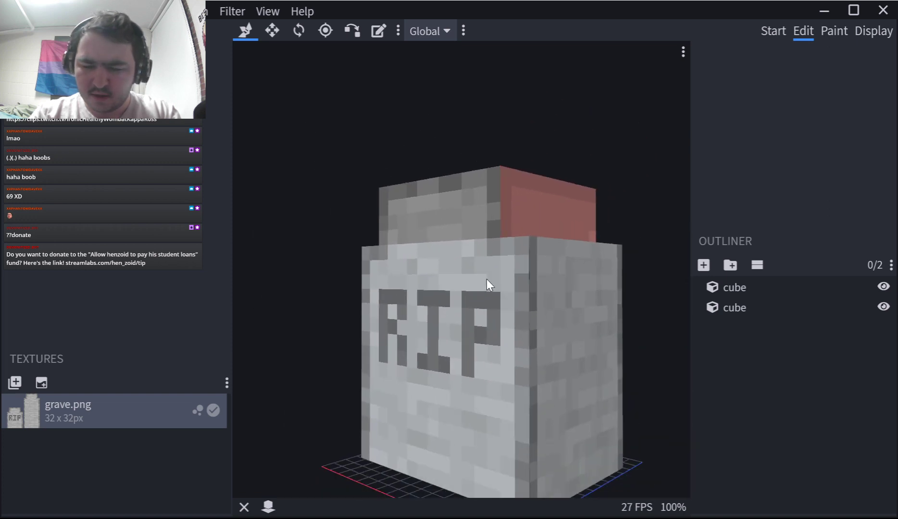
left_click_drag(466, 231, 563, 266)
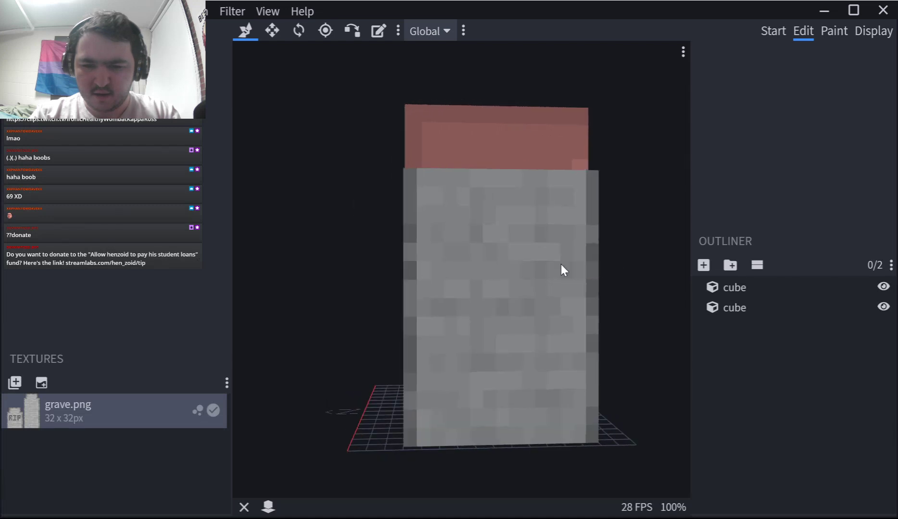
Compare the UV areas of the lower cube's front and side faces by selecting them alternately.
left_click(562, 266)
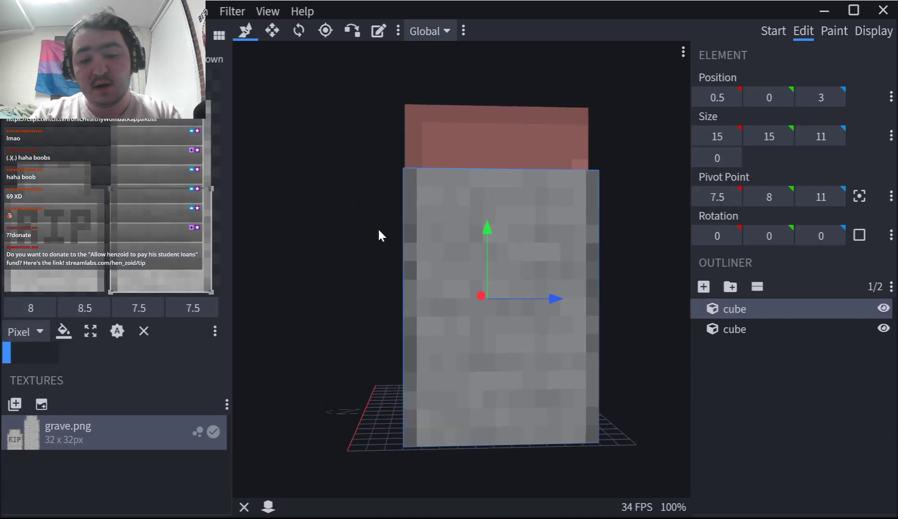
left_click_drag(378, 229, 396, 230)
left_click(388, 240)
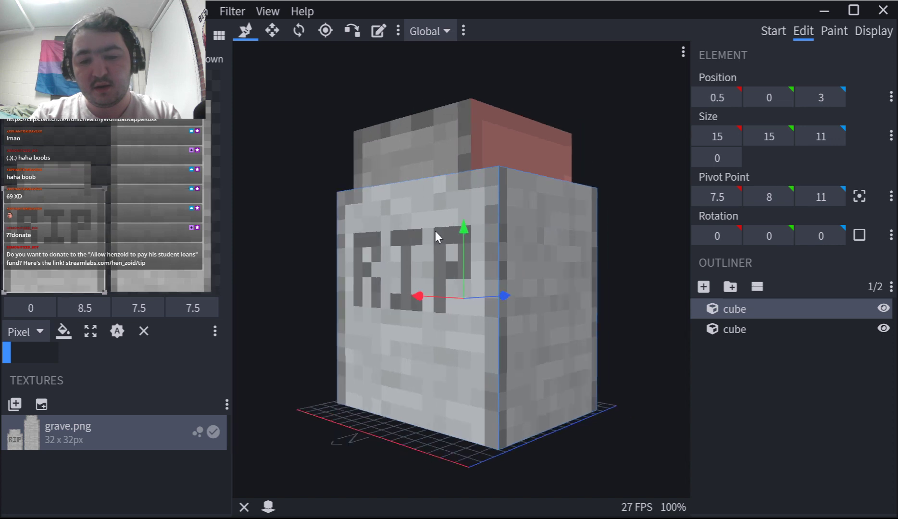
left_click(553, 222)
left_click(416, 231)
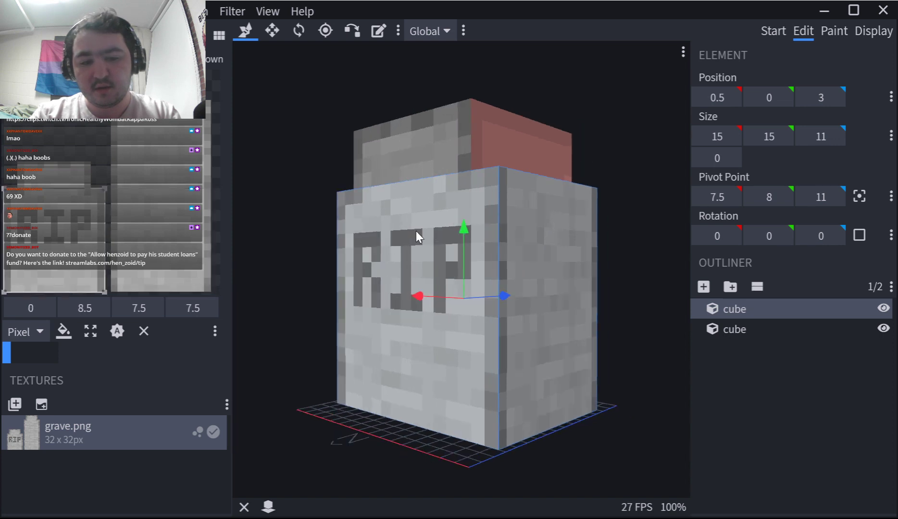
left_click(562, 253)
left_click(410, 249)
left_click(507, 249)
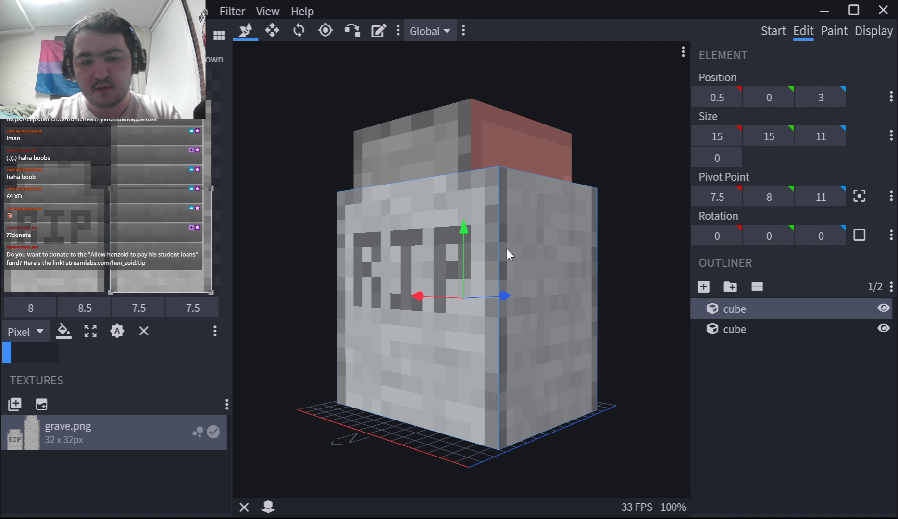
Try to shrink the lower cube's side-face UV area from its corner, and undo the change.
left_click_drag(601, 234, 563, 237)
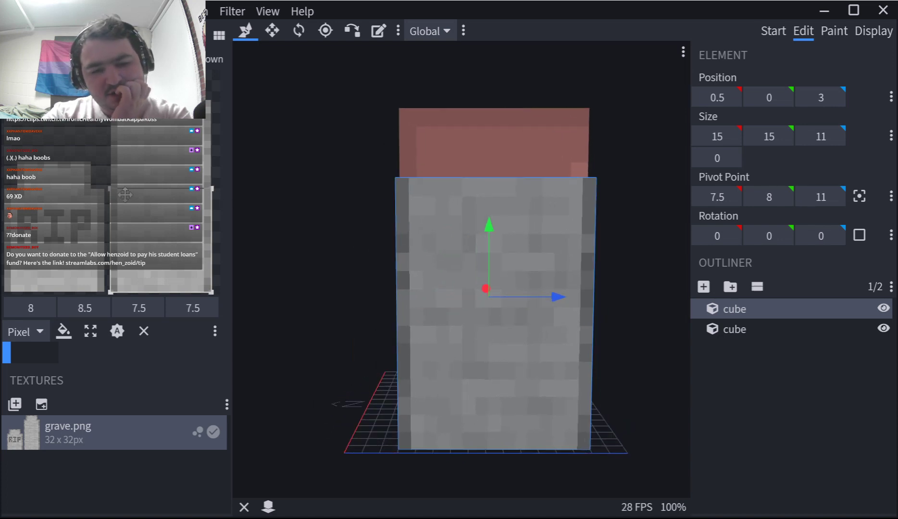
mouse_move(110, 188)
left_mouse_down()
mouse_move(128, 189)
mouse_move(113, 190)
left_mouse_up()
key("ctrl+z")
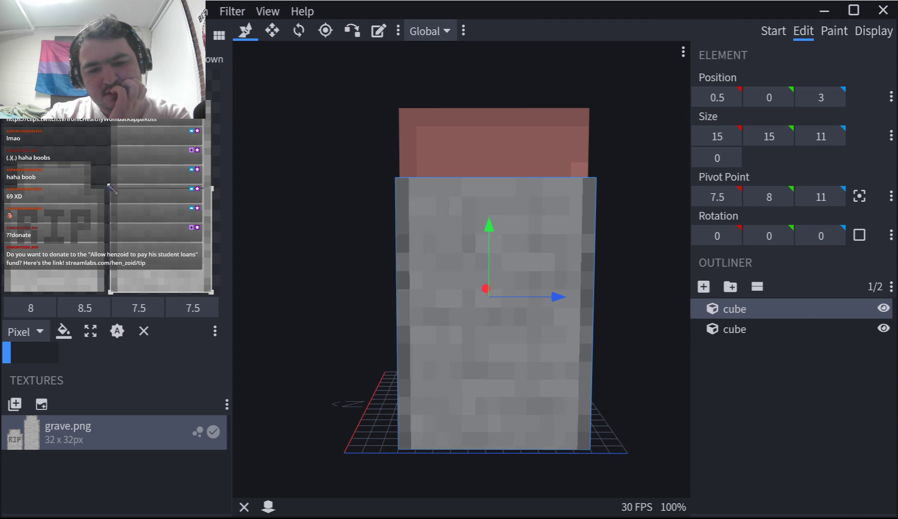
Narrow the lower cube's side-face UV area to a size of 5.5 by 7.5 at position 8, 8.5.
left_click_drag(273, 172, 351, 198)
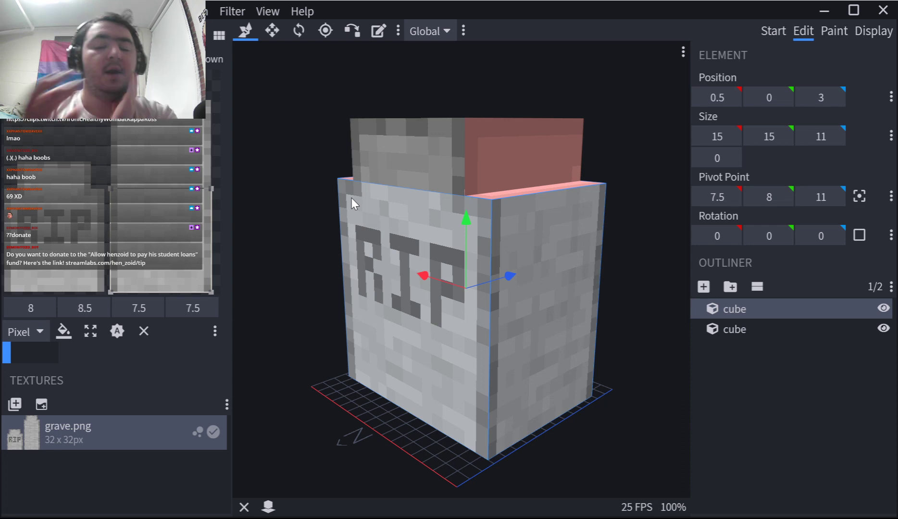
left_click_drag(676, 215, 648, 215)
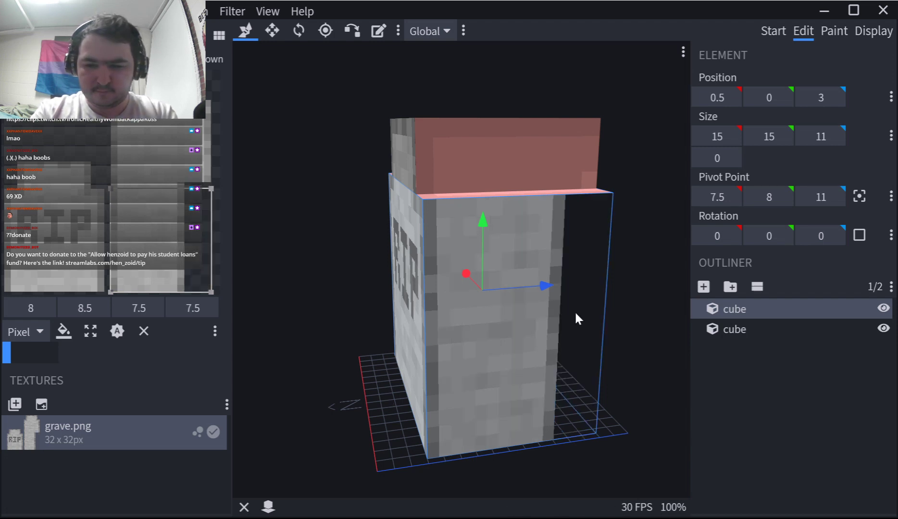
left_click_drag(627, 272, 557, 294)
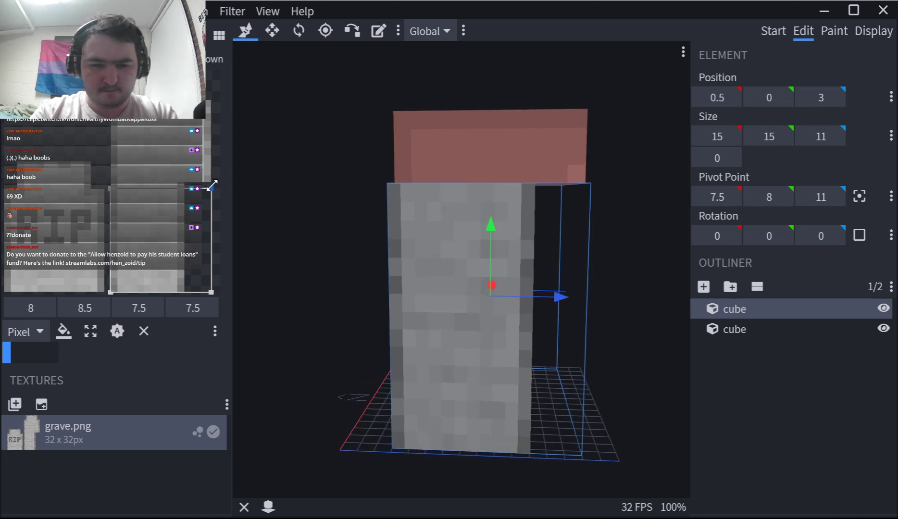
left_click_drag(211, 185, 184, 186)
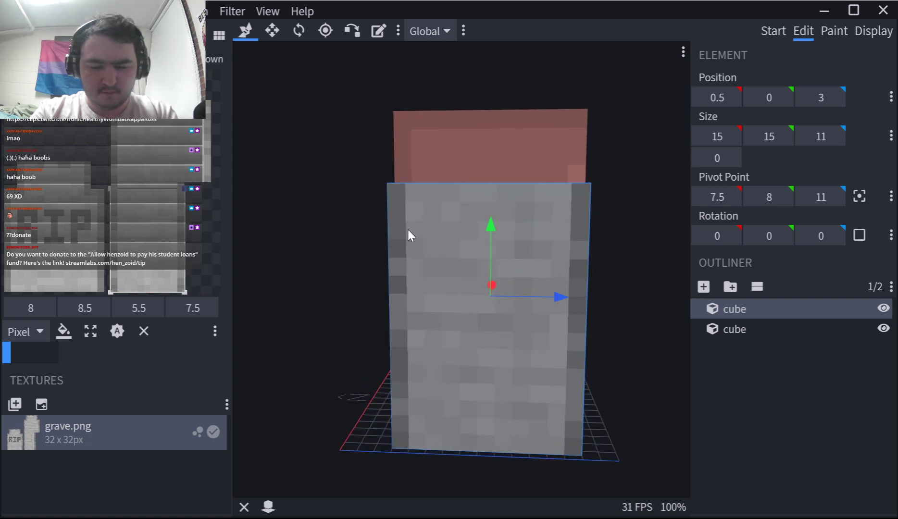
Examine the lower cube's side texture and its edges up close and from several angles.
left_click_drag(420, 233, 417, 237)
scroll(499, 247, "up", 1)
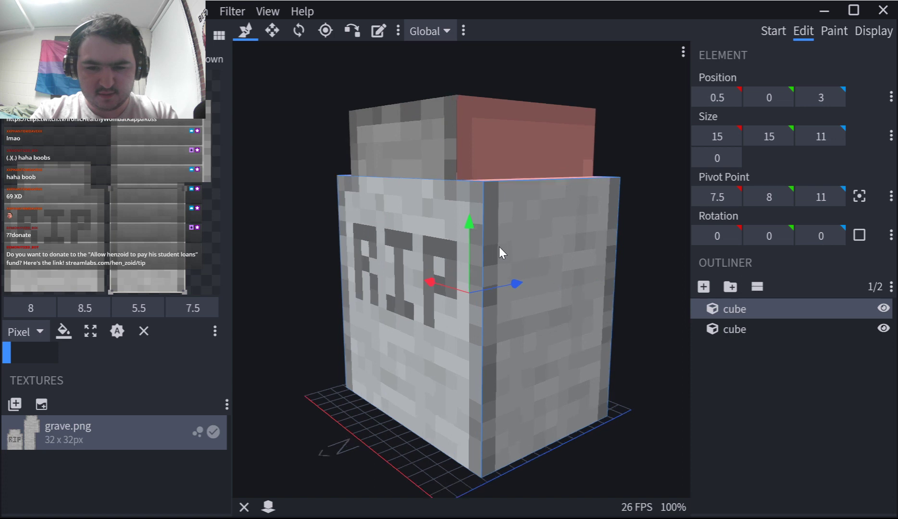
scroll(499, 247, "up", 1)
scroll(499, 247, "down", 1)
left_click(656, 250)
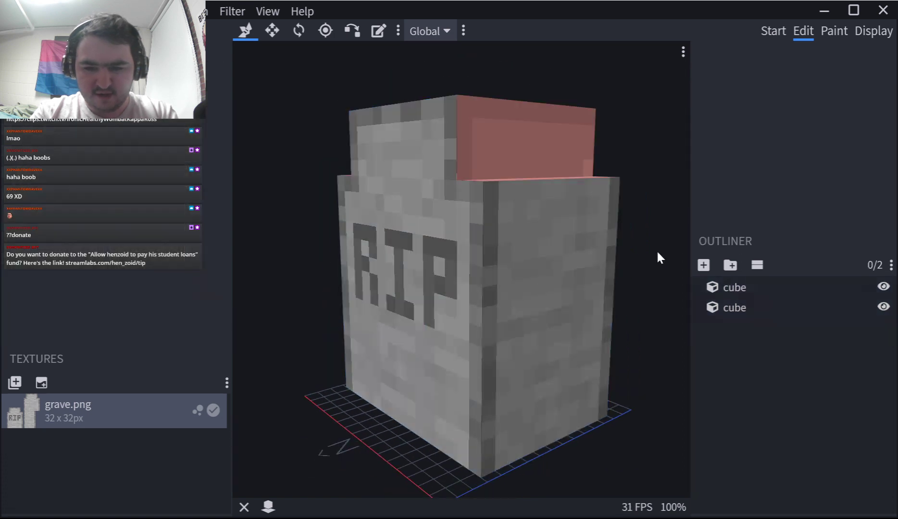
left_click_drag(656, 250, 602, 241)
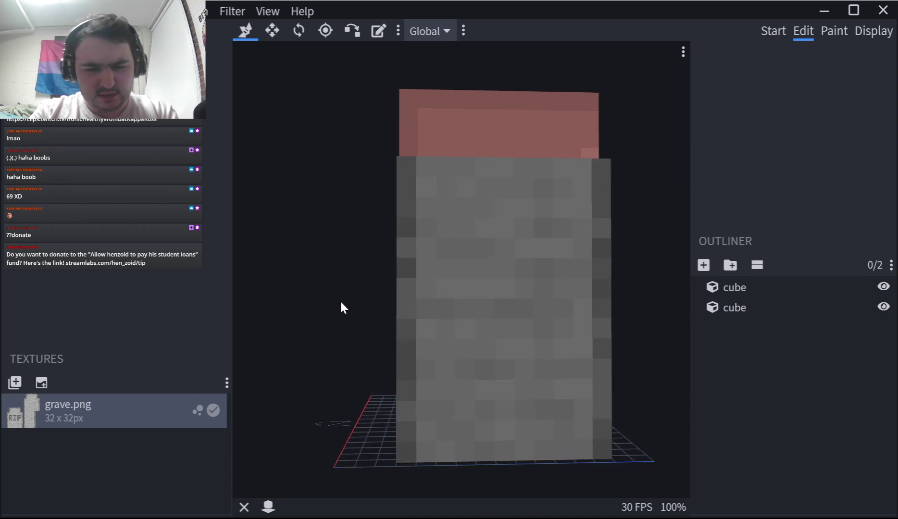
scroll(399, 273, "up", 5)
scroll(374, 295, "down", 5)
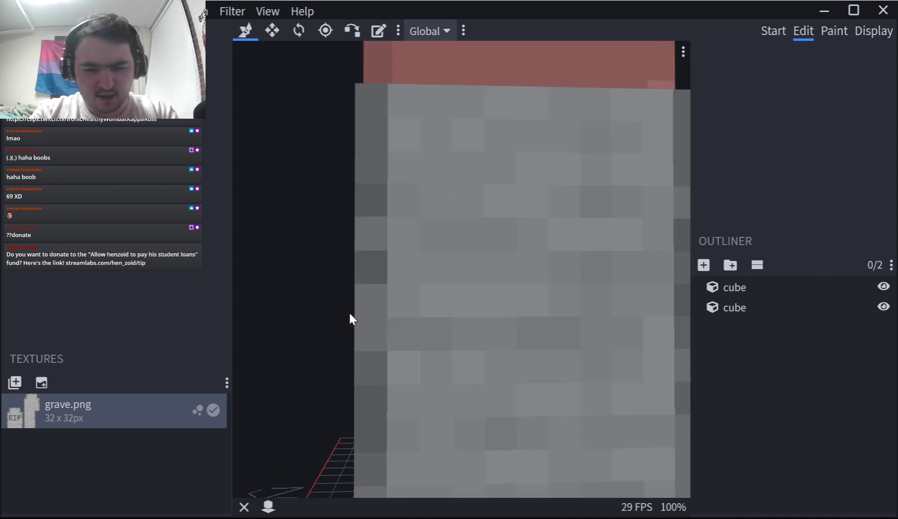
left_click_drag(275, 310, 434, 336)
scroll(443, 316, "down", 5)
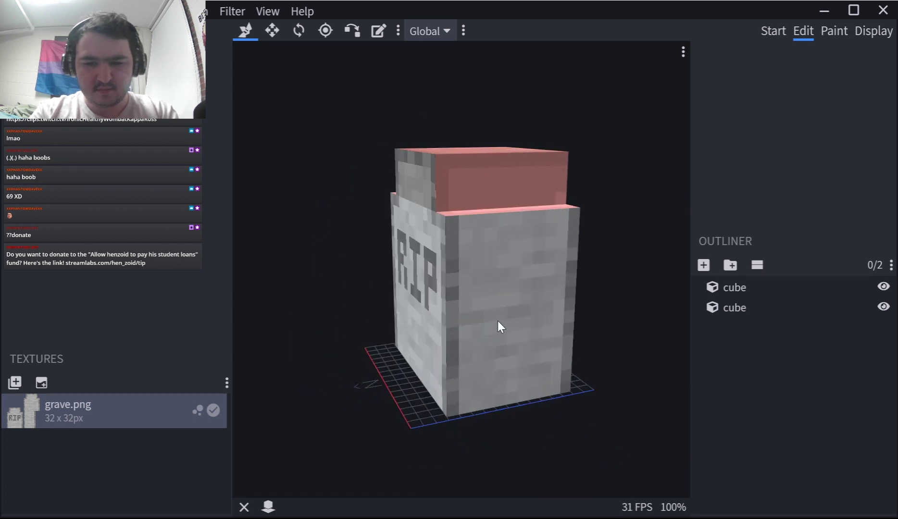
Copy the lower cube's side-face UV mapping and paste it onto the opposite side face.
left_click(471, 290)
right_click(112, 176)
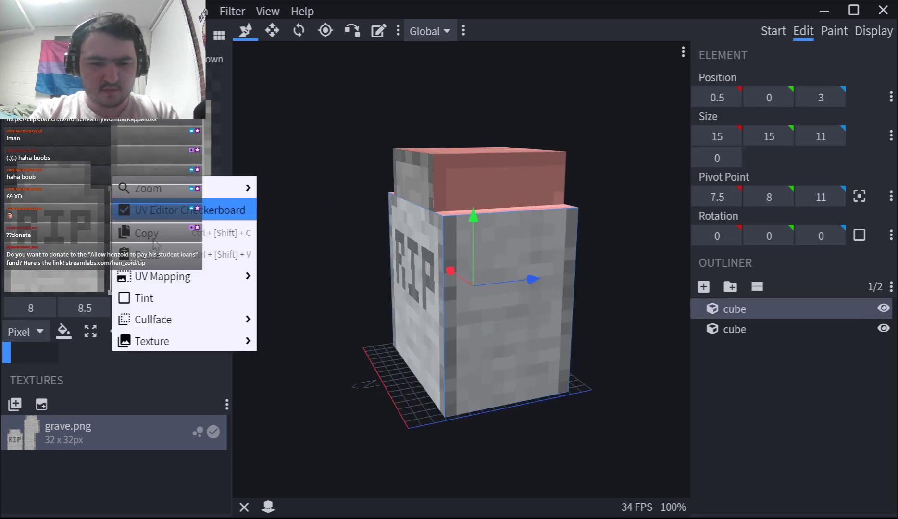
left_click(156, 233)
left_click_drag(349, 276, 448, 274)
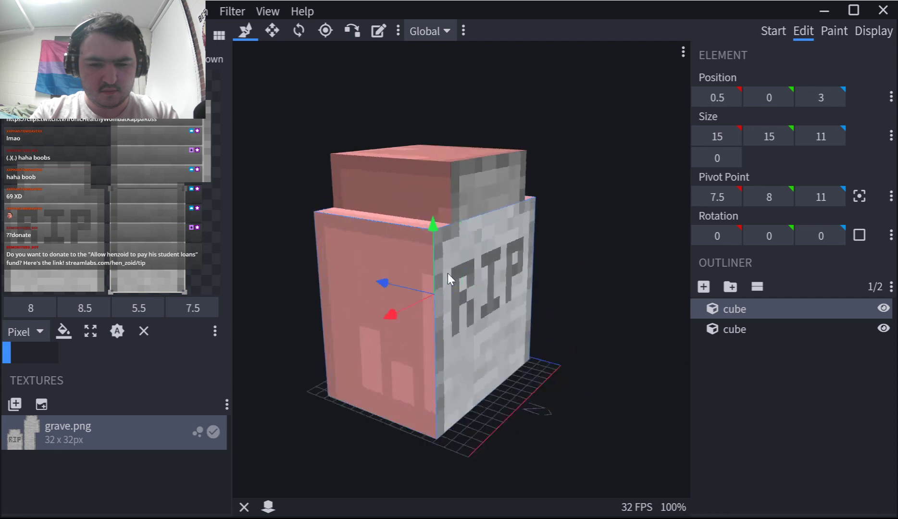
left_click(343, 261)
right_click(165, 211)
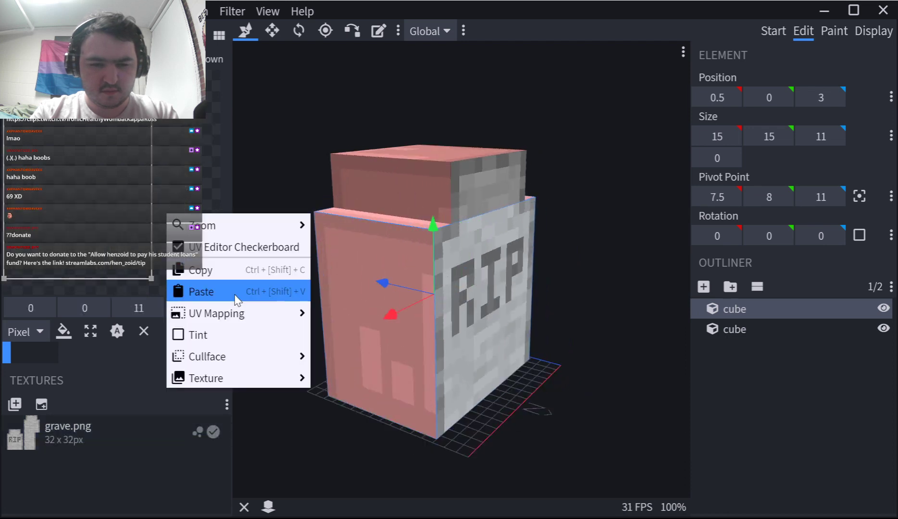
left_click(238, 290)
Apply the grave.png texture to the lower cube's back face.
left_click_drag(269, 313, 395, 311)
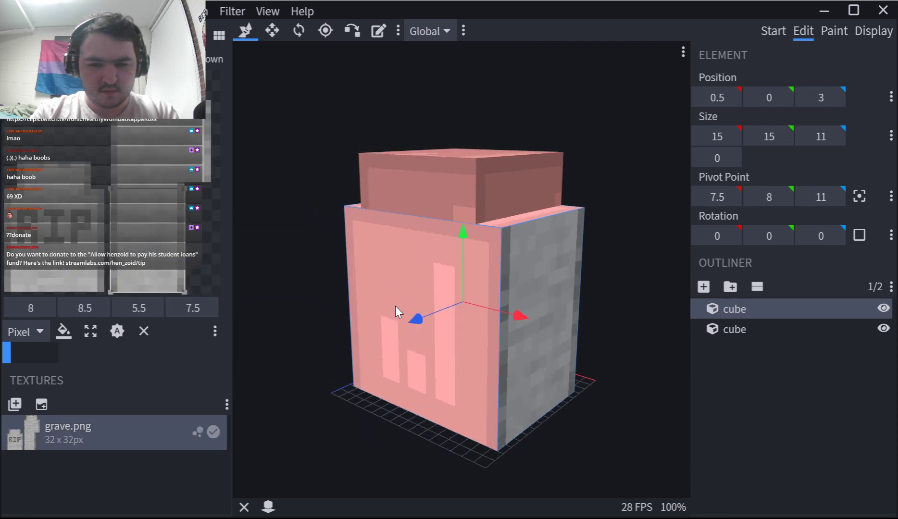
left_click(377, 262)
left_click_drag(96, 423, 99, 172)
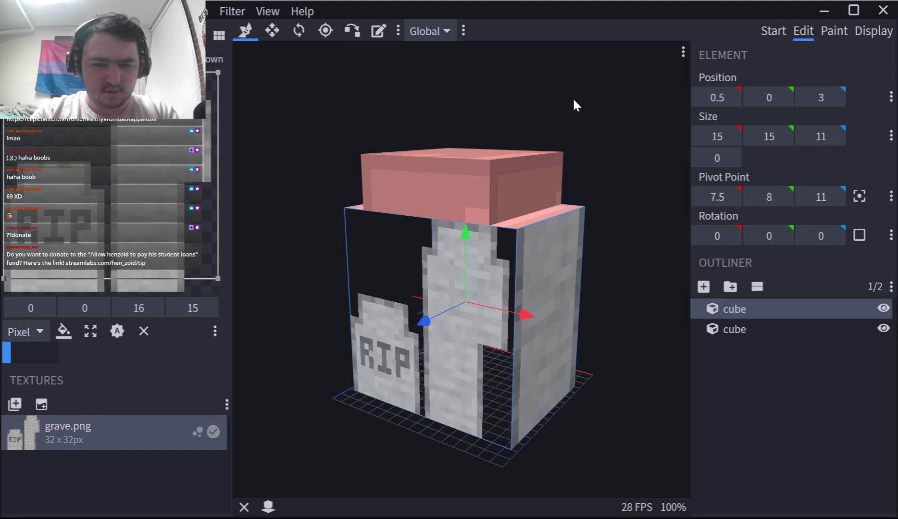
Copy the lower cube's front-face UV mapping onto its back face and move that area onto the plain stone at position 8, 2.
left_click_drag(572, 97, 476, 286)
left_click(477, 286)
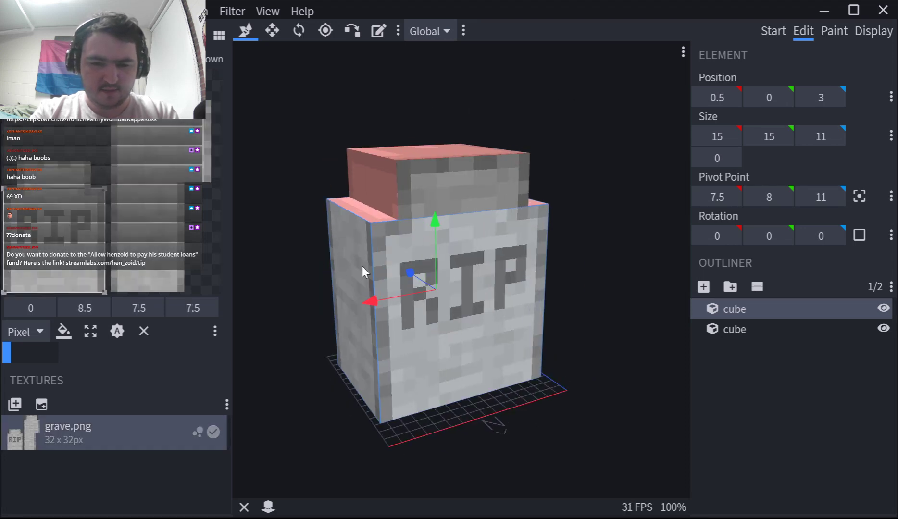
right_click(104, 178)
left_click(135, 233)
left_click_drag(269, 146, 397, 178)
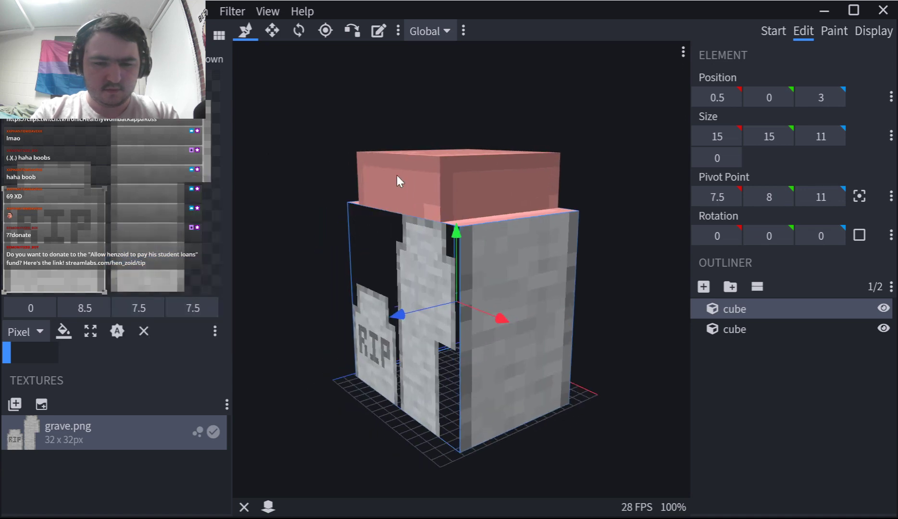
right_click(195, 199)
left_click(239, 271)
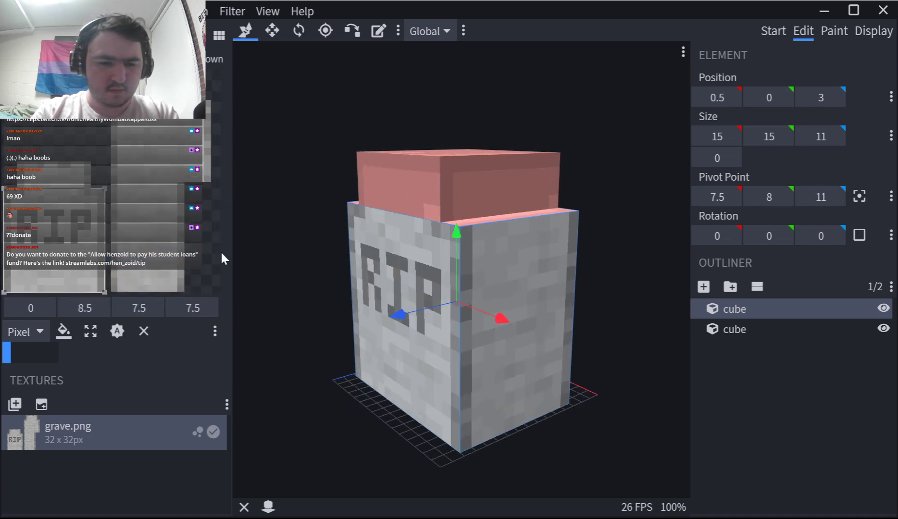
left_click_drag(74, 232, 176, 153)
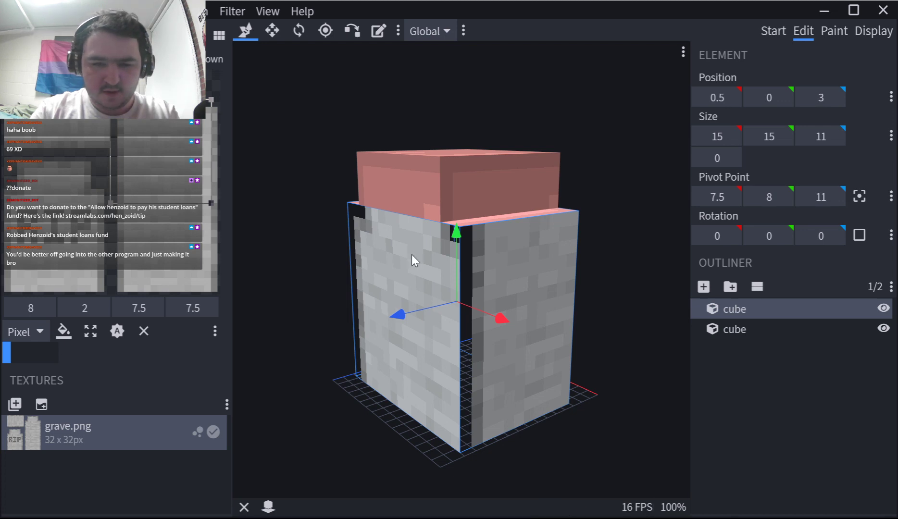
Rotate the lower cube's side-face UV mapping by 90° and fit its area to position 0, 0 with size 7.5 by 5.5.
left_click_drag(334, 180, 559, 254)
left_click(556, 254)
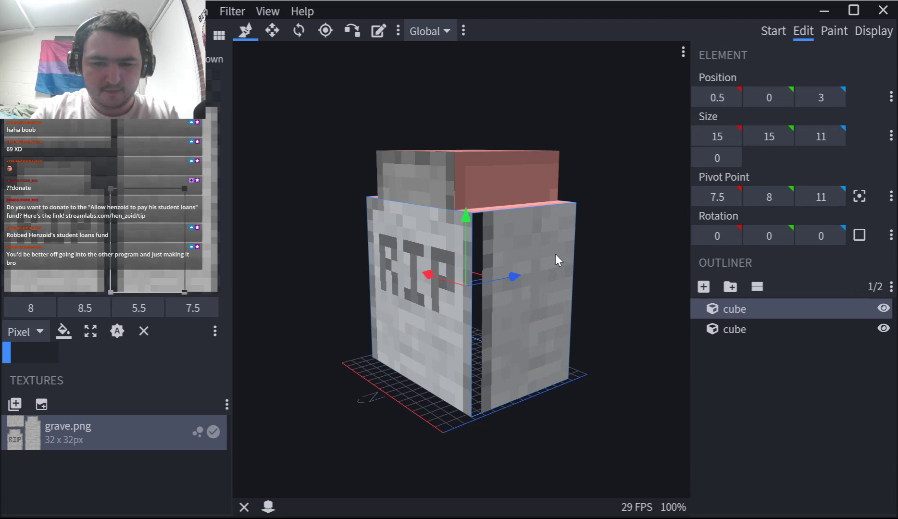
right_click(150, 211)
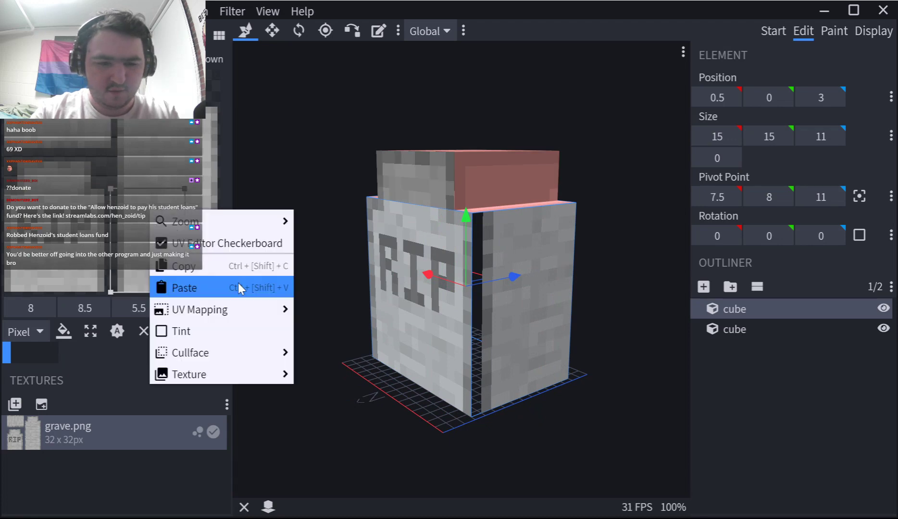
mouse_move(243, 313)
mouse_move(381, 395)
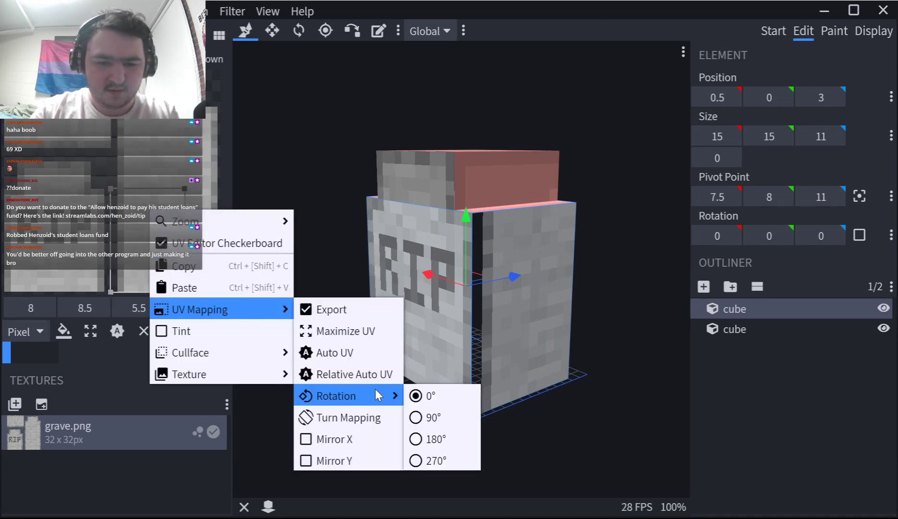
left_click(445, 414)
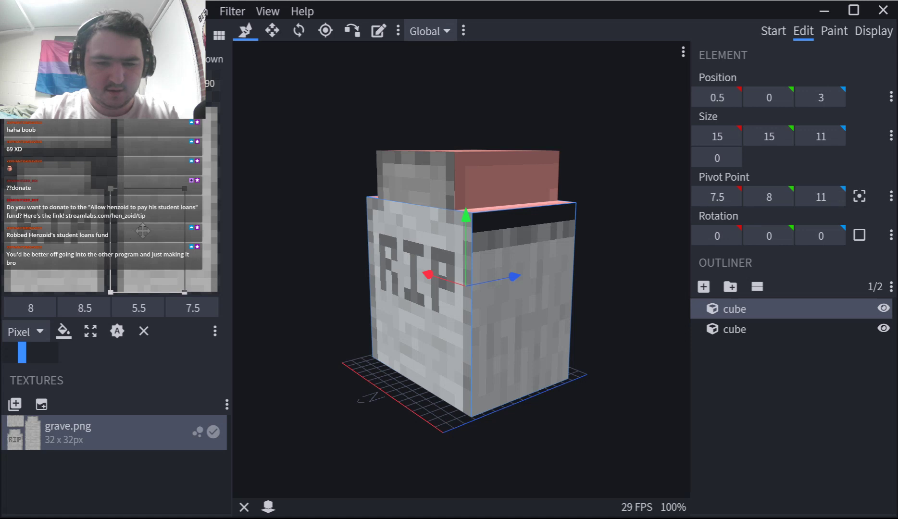
left_click_drag(146, 224, 38, 107)
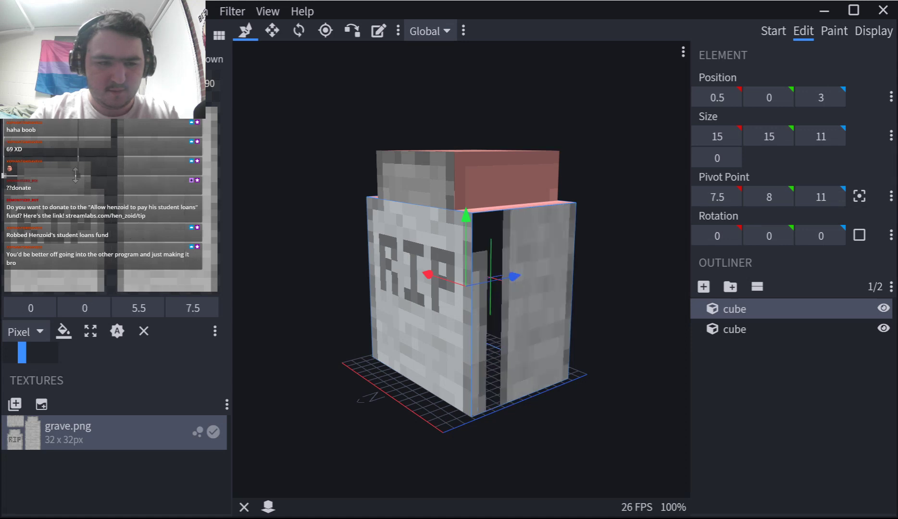
left_click_drag(108, 156, 106, 146)
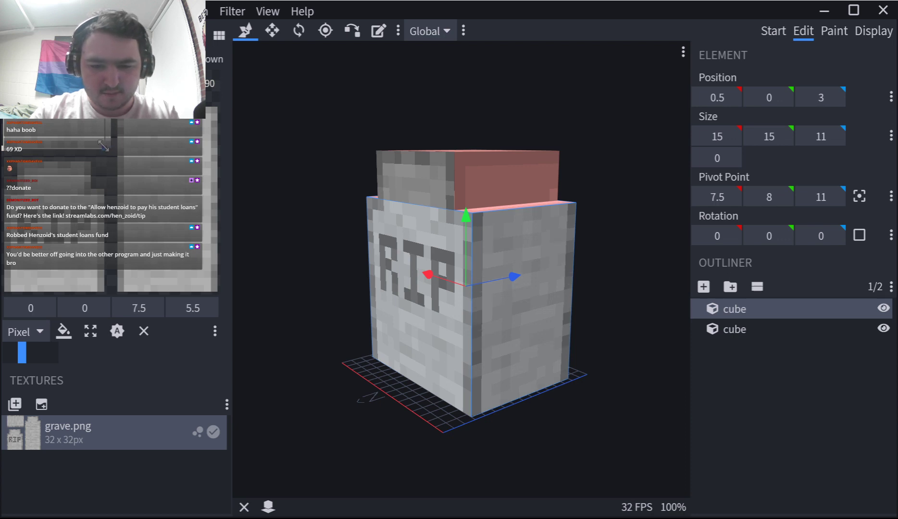
Compare the lower cube's rotated side texture with the RIP front face up close by selecting both faces.
scroll(553, 241, "up", 2)
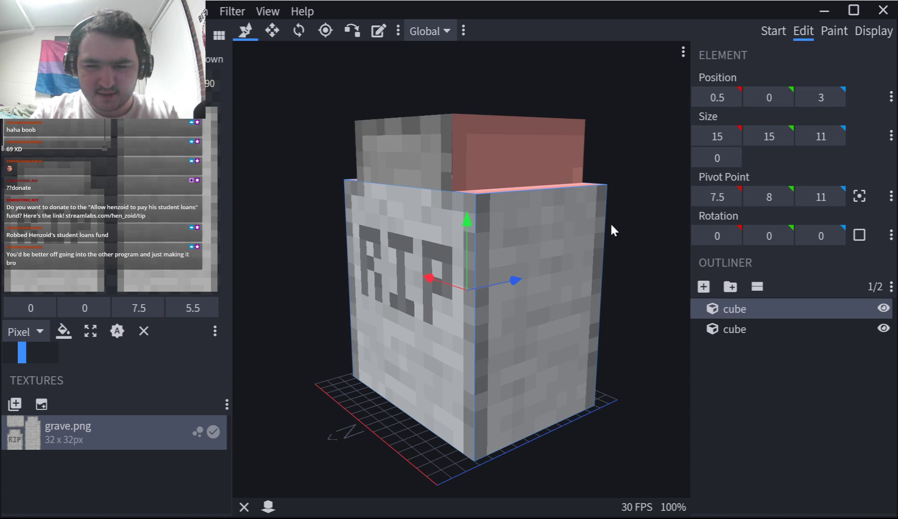
left_click_drag(614, 224, 641, 219)
scroll(466, 180, "up", 3)
left_click(469, 179)
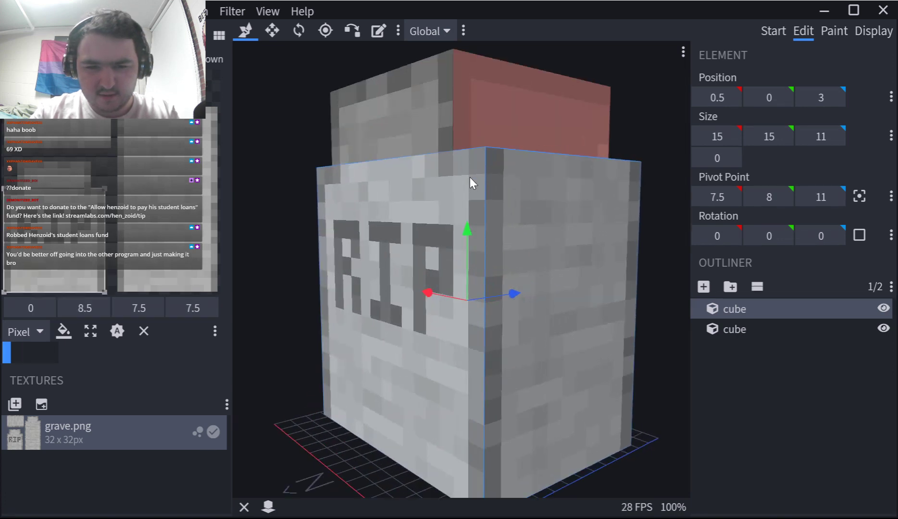
left_click(562, 190)
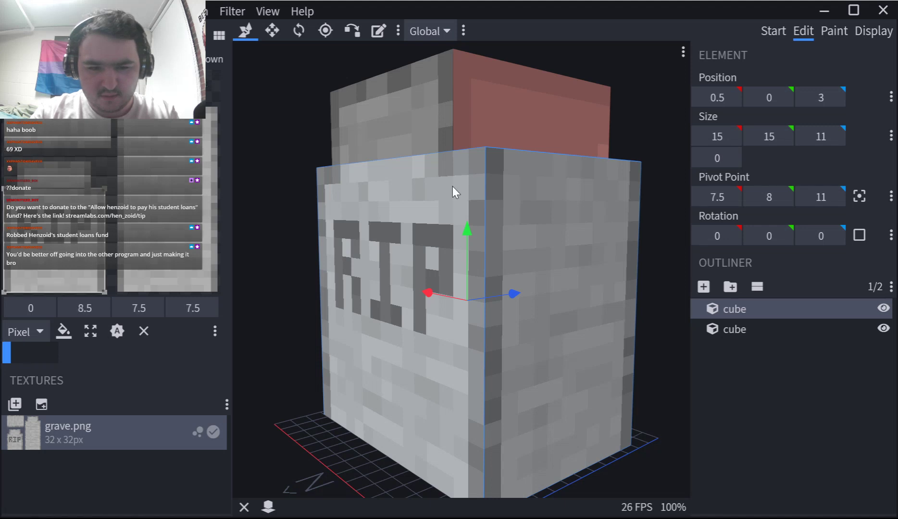
left_click_drag(282, 191, 387, 235)
scroll(388, 235, "down", 1)
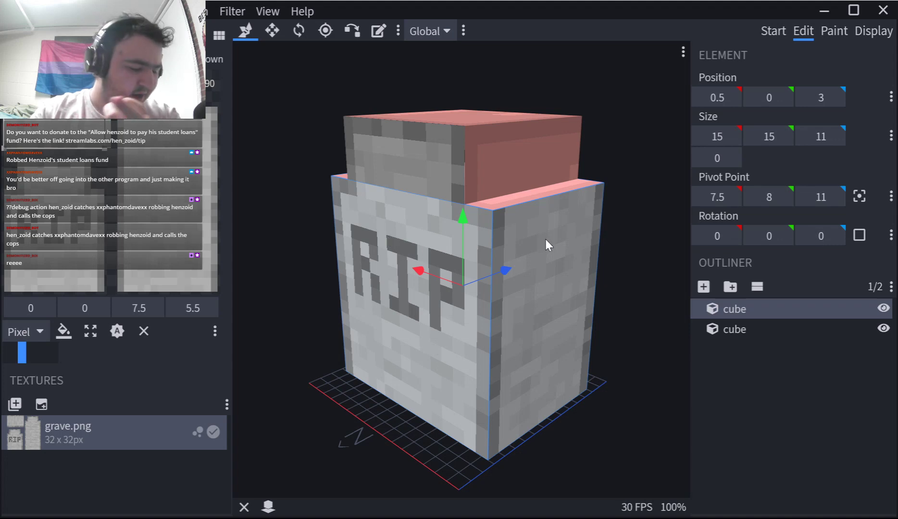
Copy the lower cube's rotated side-face UV mapping onto the opposite side face.
right_click(219, 222)
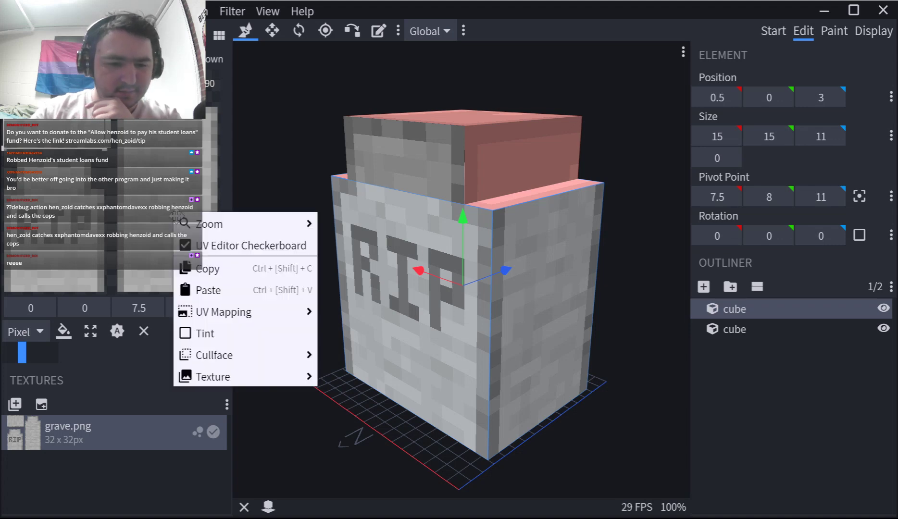
left_click(223, 271)
left_click_drag(386, 283, 502, 270)
left_click(371, 234)
right_click(95, 180)
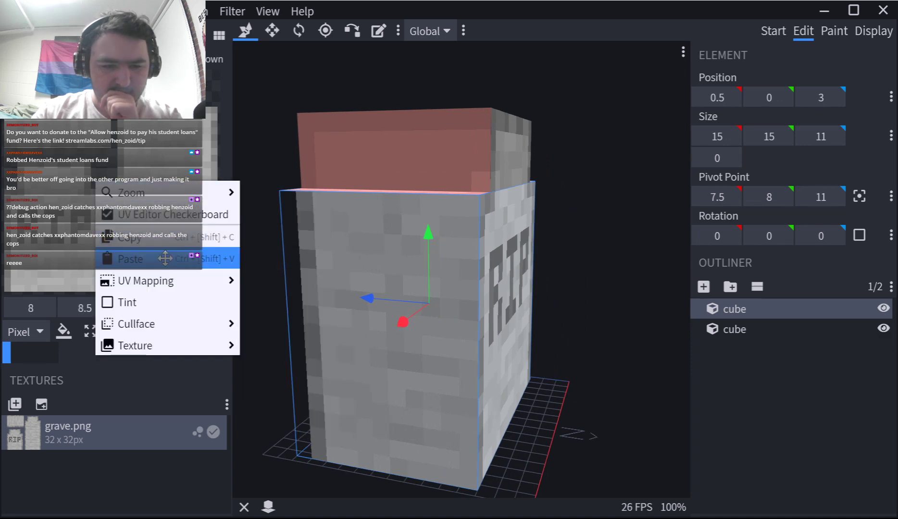
left_click(172, 257)
Shift the lower cube's back-face UV area to position 8.5, 2.5 so it lies fully on the plain stone.
left_click_drag(597, 201, 587, 261)
left_click_drag(633, 300, 702, 287)
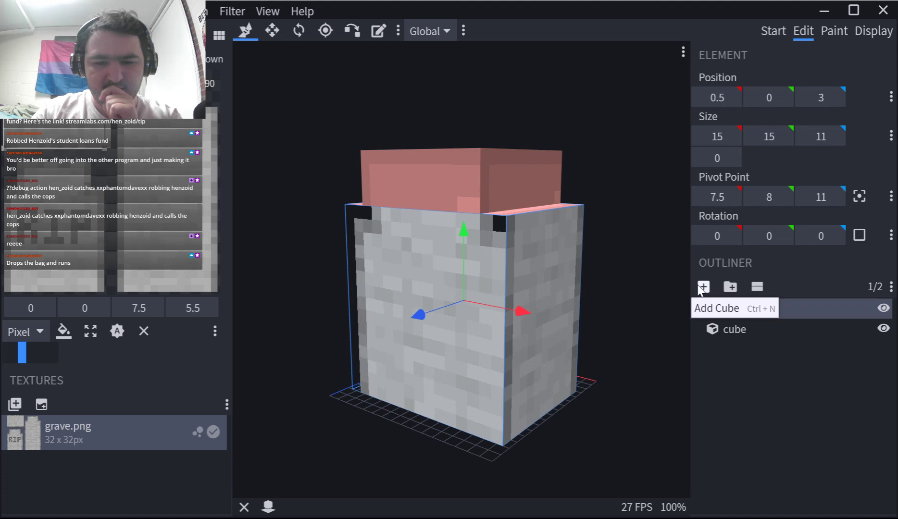
left_click(367, 237)
left_click_drag(136, 137, 141, 144)
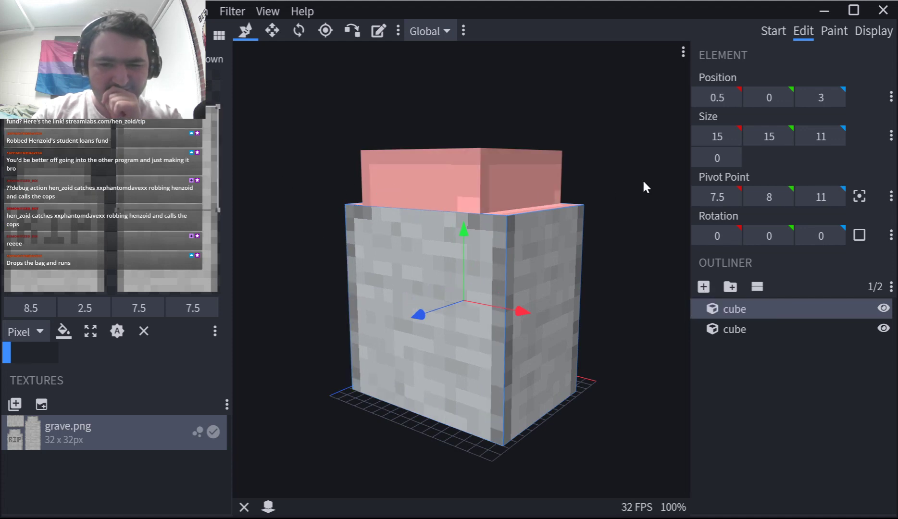
Copy the upper cube's front-face UV mapping and paste it onto its back face.
left_click_drag(645, 186, 488, 198)
left_click(487, 192)
right_click(29, 143)
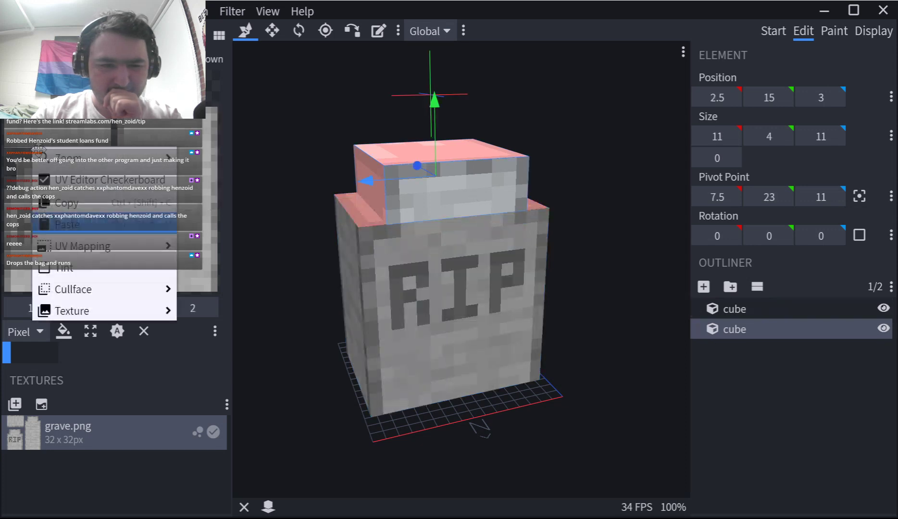
left_click_drag(310, 179, 437, 161)
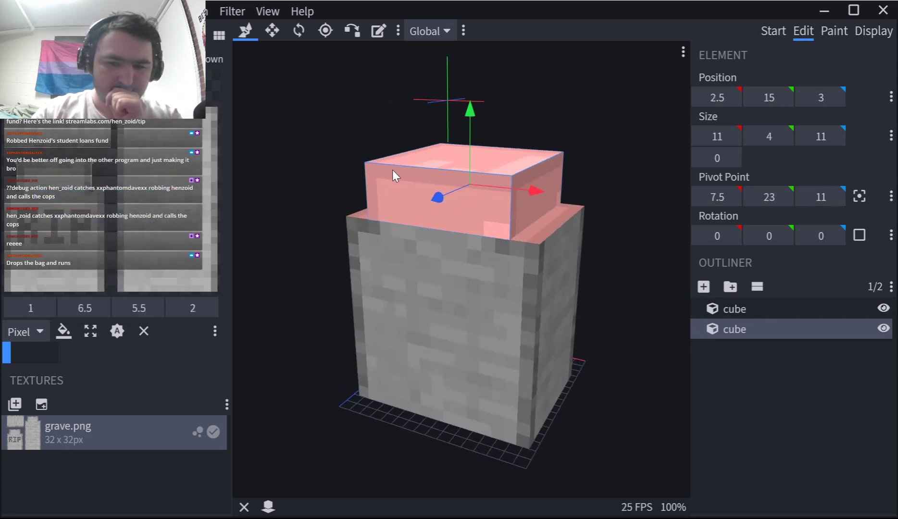
right_click(132, 203)
left_click(167, 281)
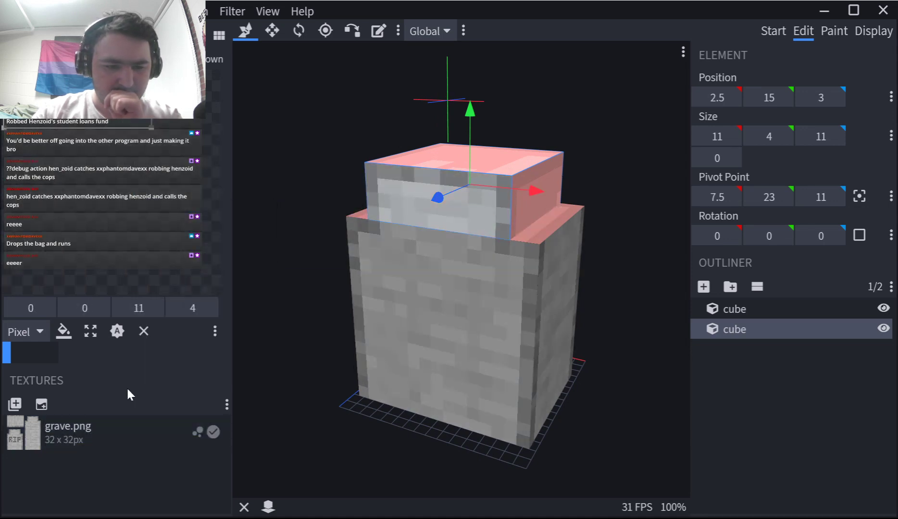
Texture the upper cube's side face with grave.png using the lower cube's side-face UV mapping, resized to 2 by 5.5 at position 3, 0.
left_click_drag(115, 430, 111, 243)
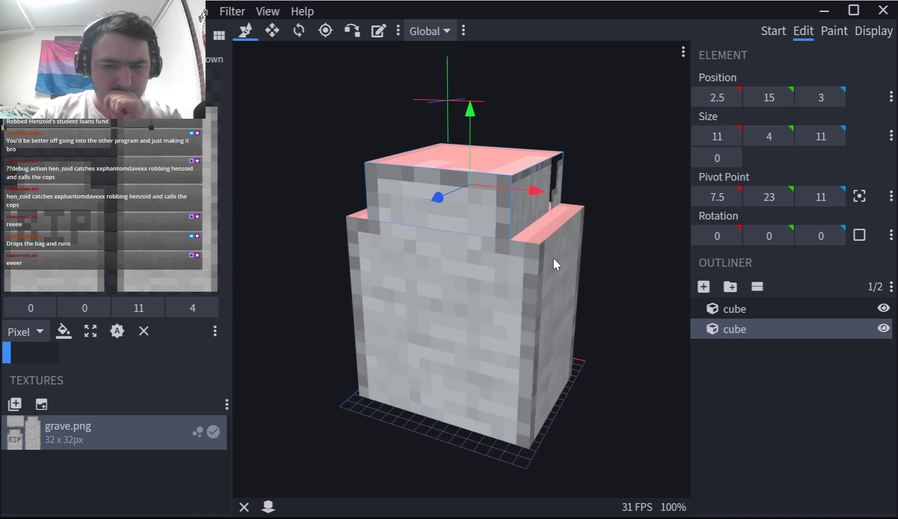
left_click(553, 258)
right_click(147, 205)
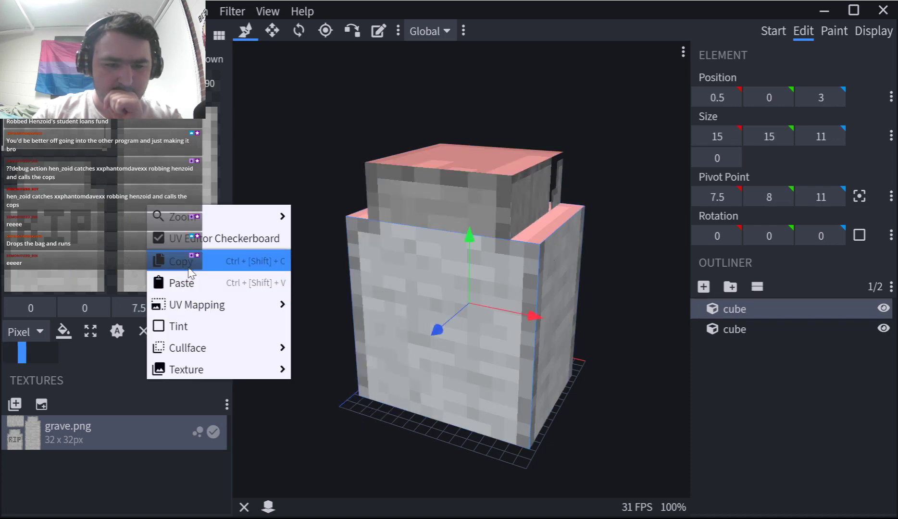
left_click(193, 257)
left_click(535, 202)
right_click(120, 177)
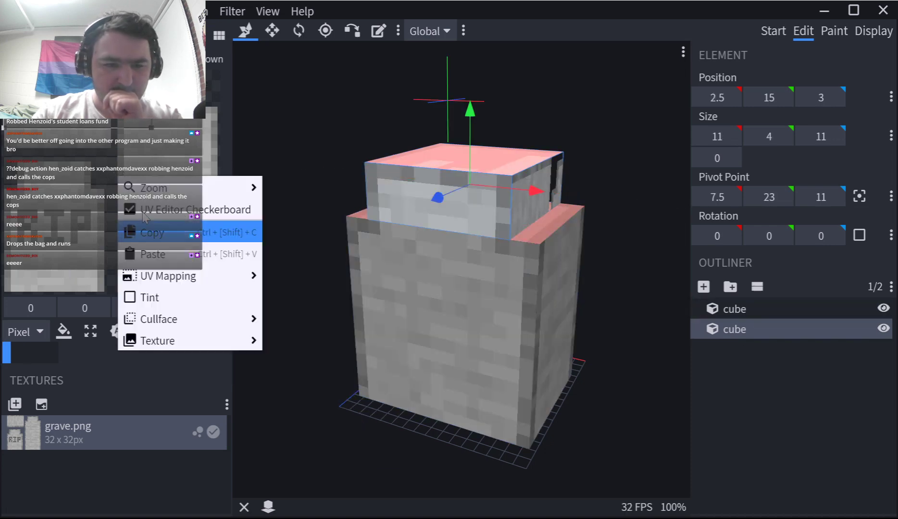
left_click(164, 252)
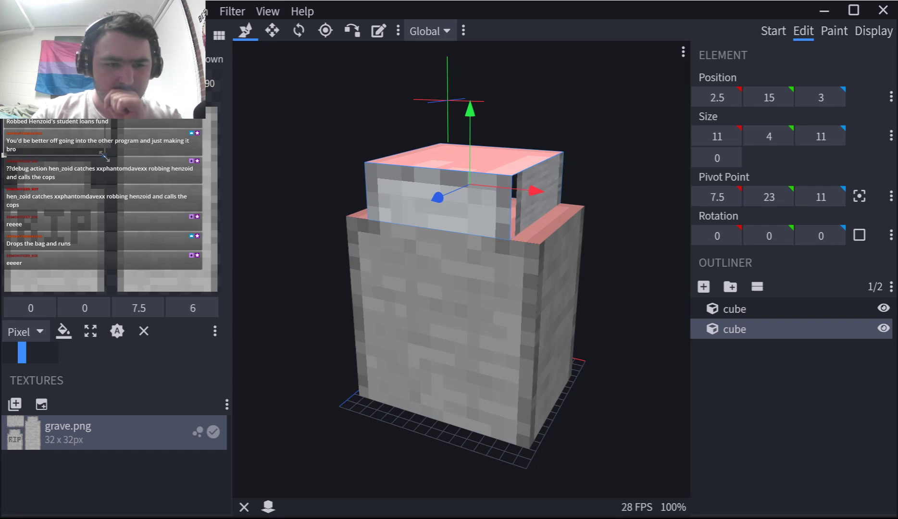
left_click_drag(103, 149, 35, 153)
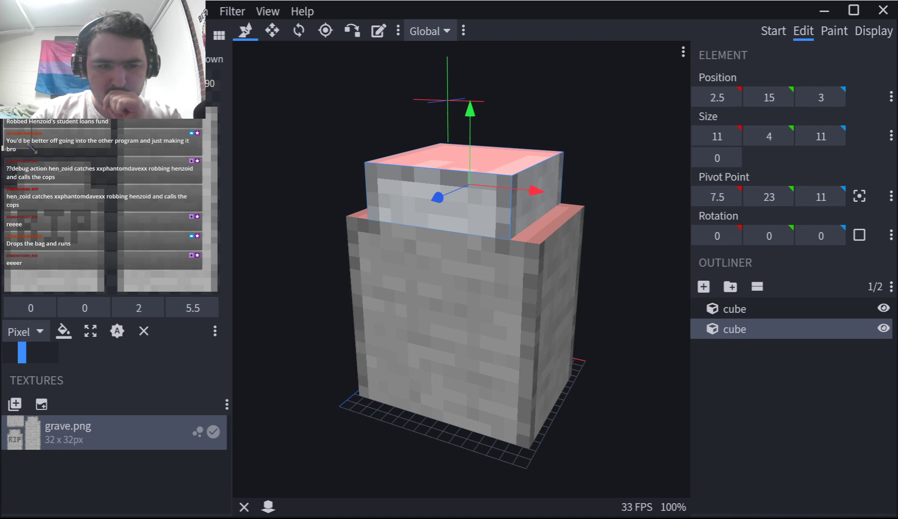
left_click_drag(18, 113, 58, 114)
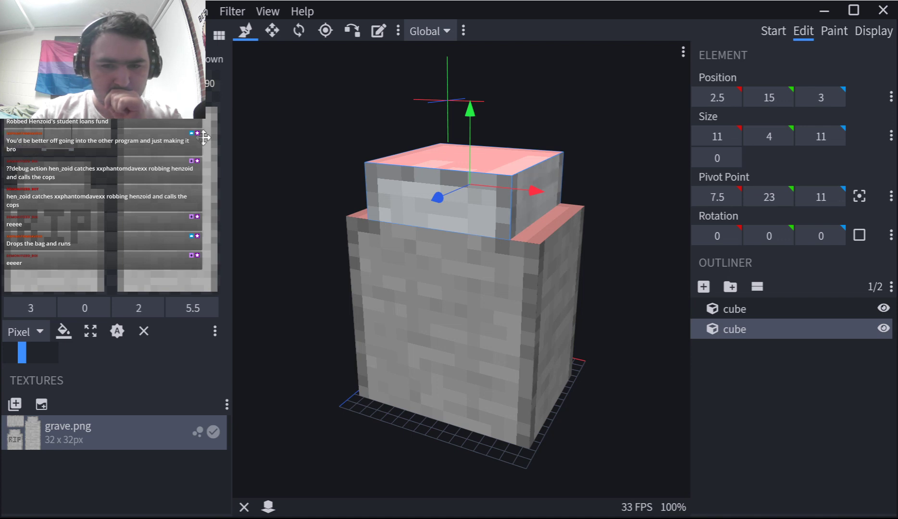
Copy the upper cube's textured side-face UV mapping and paste it onto its opposite side face.
left_click_drag(583, 132, 533, 132)
right_click(497, 208)
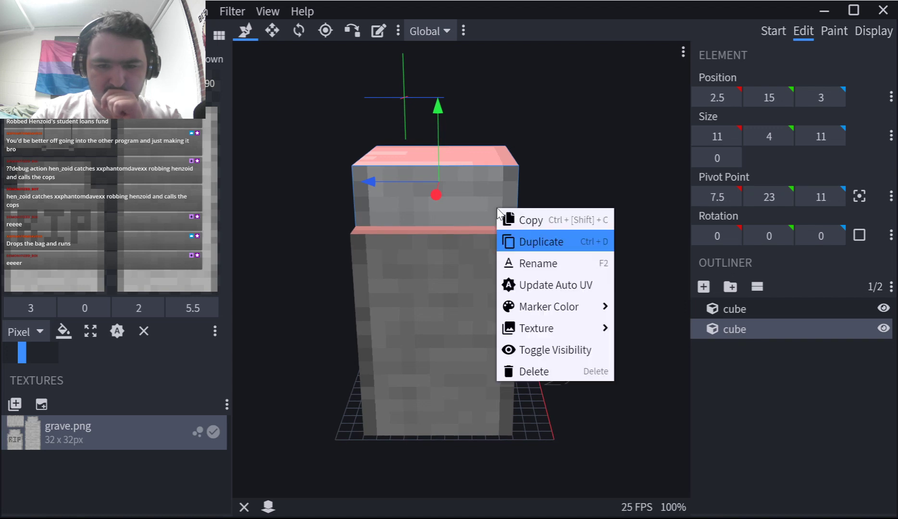
right_click(90, 163)
left_click(140, 226)
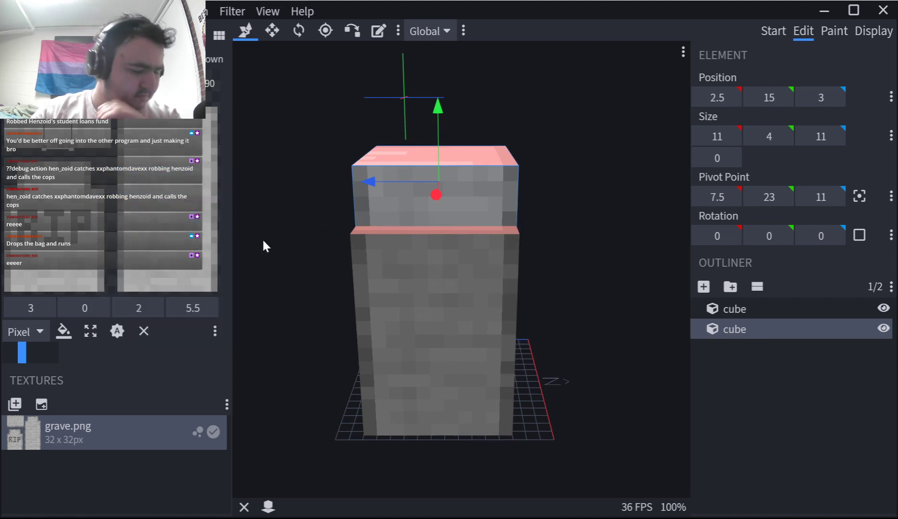
left_click_drag(340, 246, 467, 242)
left_click(461, 174)
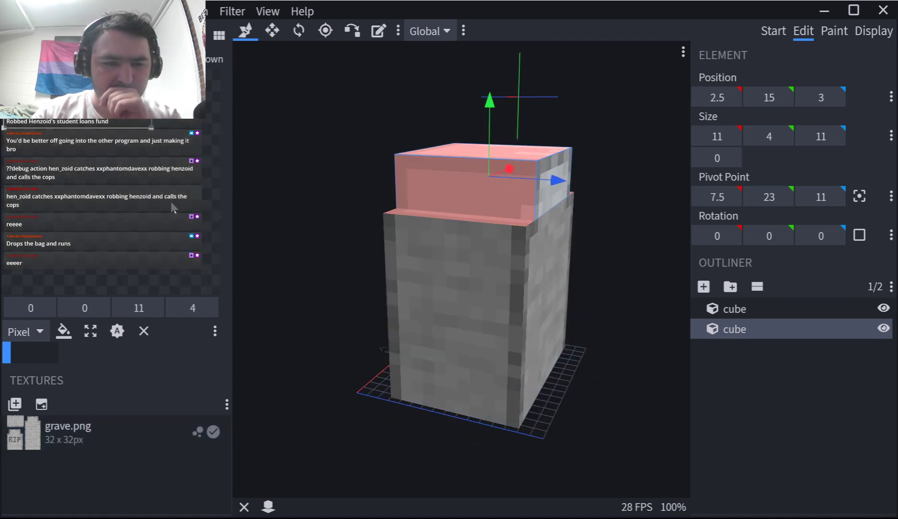
right_click(171, 201)
left_click(202, 280)
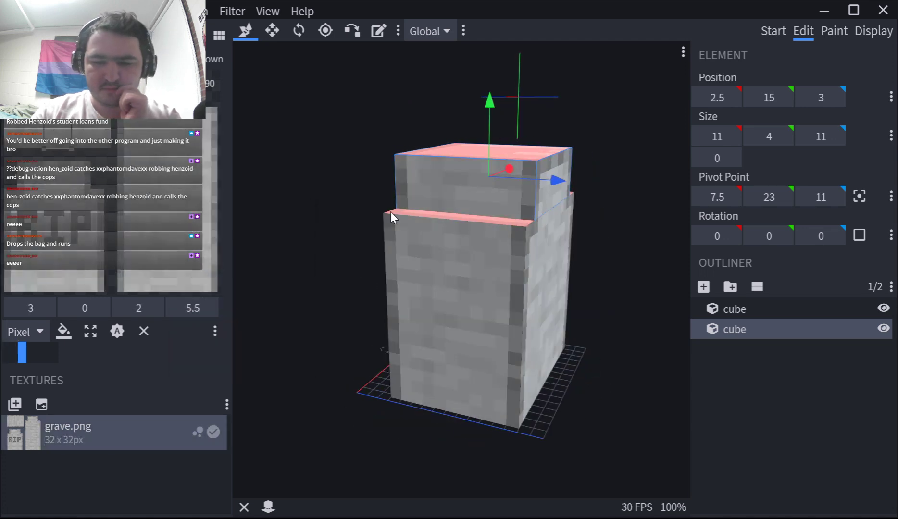
Copy the lower cube's side-face UV mapping onto its top face and widen the UV area to 8 by 5.5.
left_click_drag(390, 211, 368, 206)
left_click(415, 238)
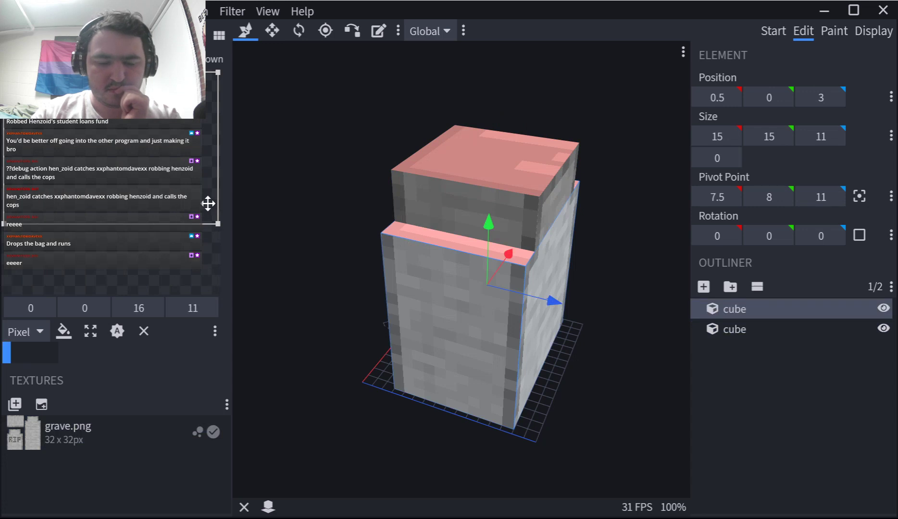
left_click(451, 300)
right_click(428, 294)
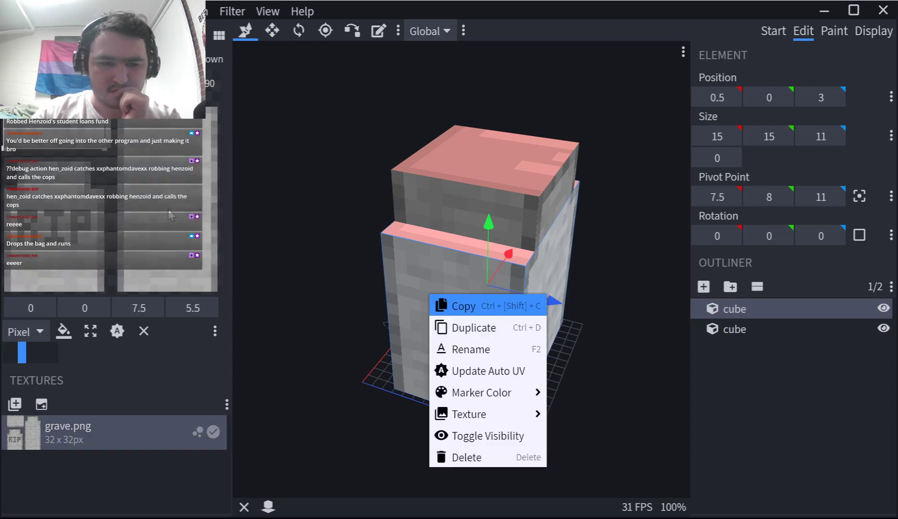
right_click(170, 211)
left_click(215, 267)
left_click(414, 229)
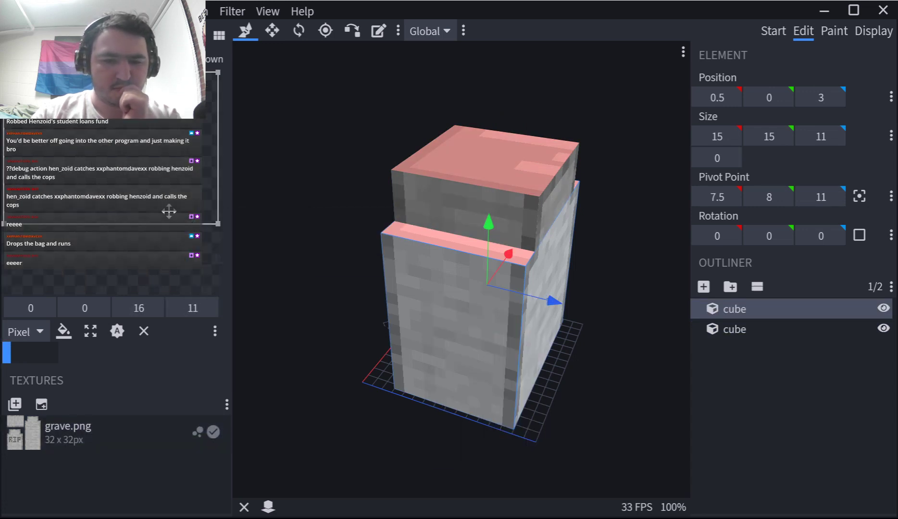
right_click(164, 208)
left_click(201, 287)
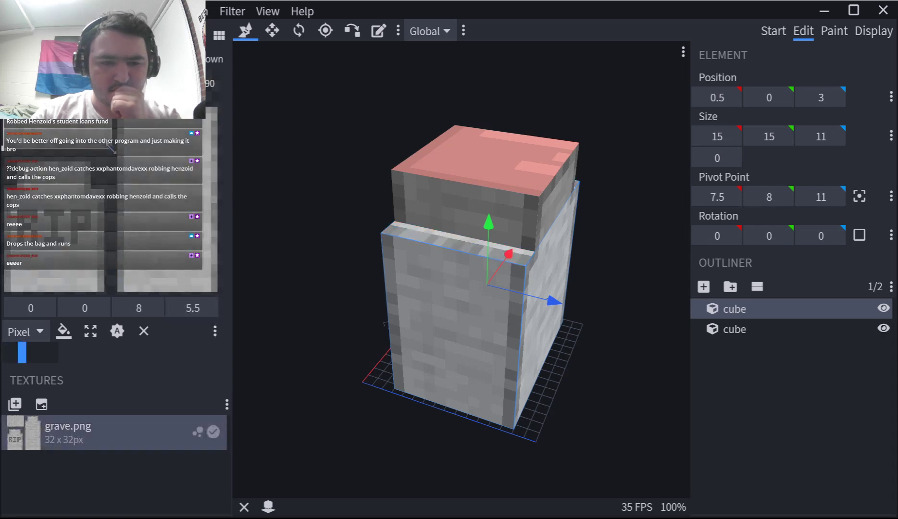
Set the texture rotation of the lower cube's top face to 0°.
right_click(115, 182)
mouse_move(231, 284)
mouse_move(321, 369)
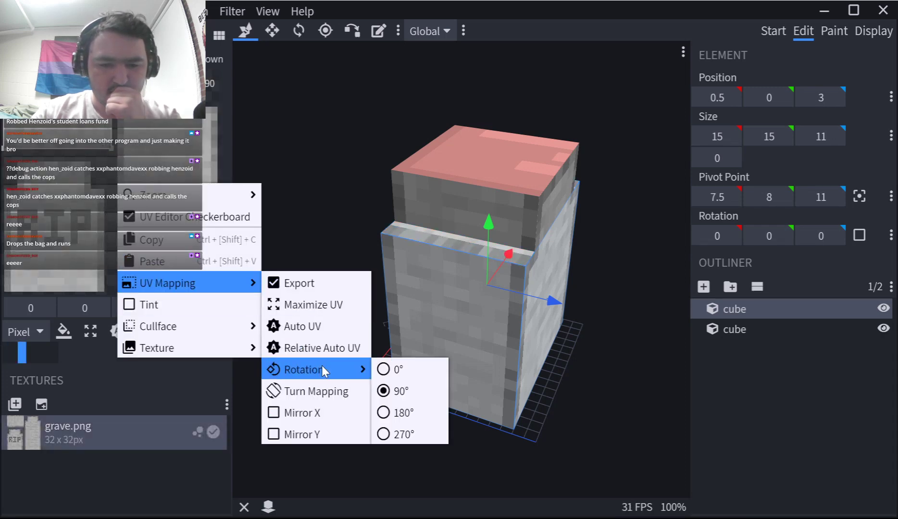
left_click(396, 369)
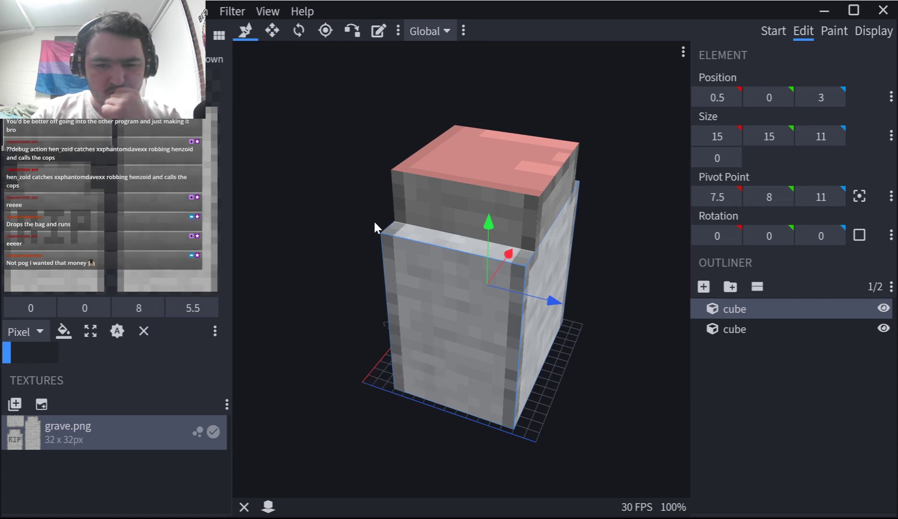
Paste the copied stone UV mapping onto the upper cube's top face and set its rotation to 0°.
left_click_drag(374, 226, 555, 208)
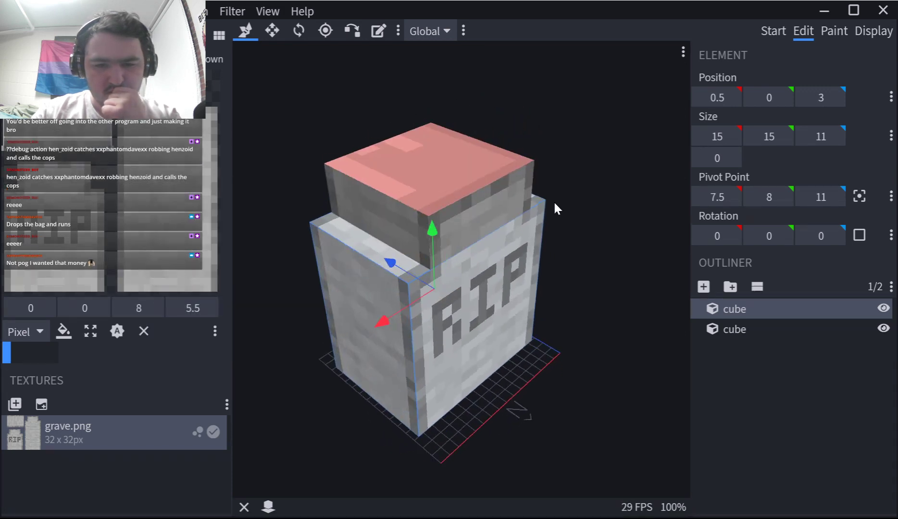
left_click(436, 137)
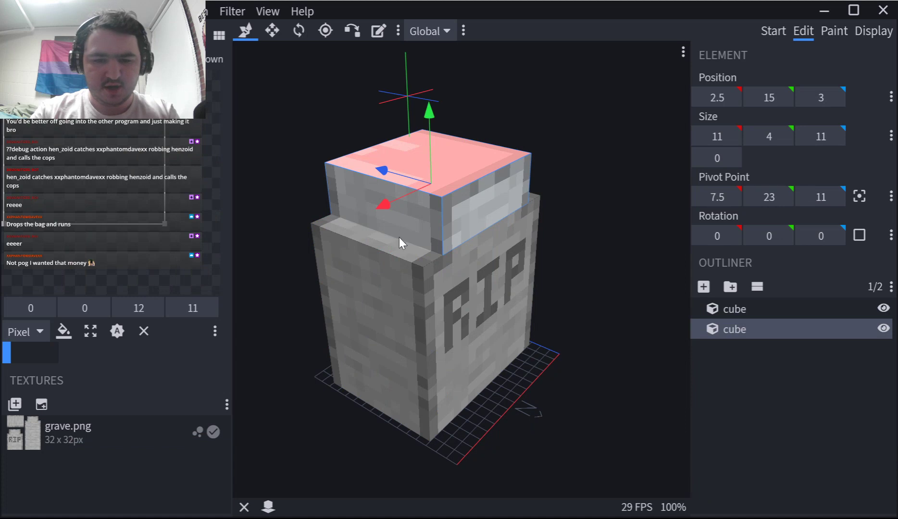
right_click(14, 146)
left_click(77, 228)
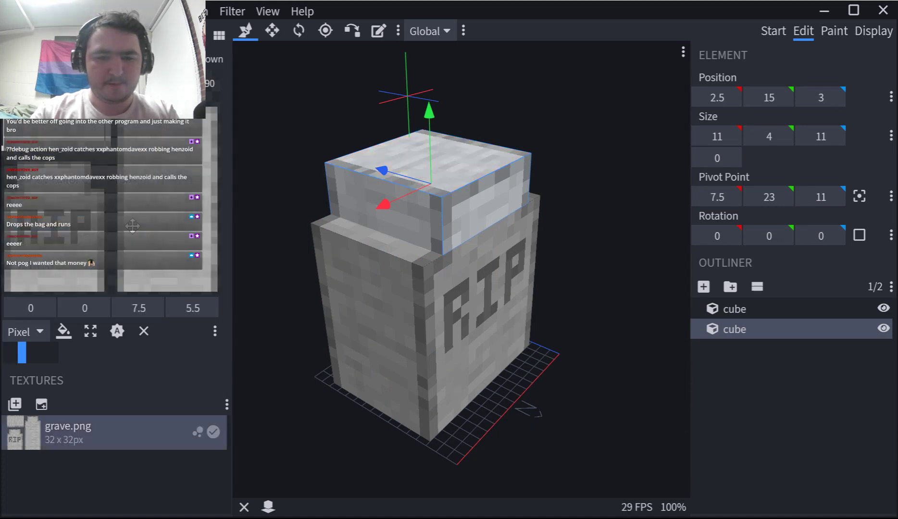
right_click(143, 231)
mouse_move(186, 329)
mouse_move(369, 419)
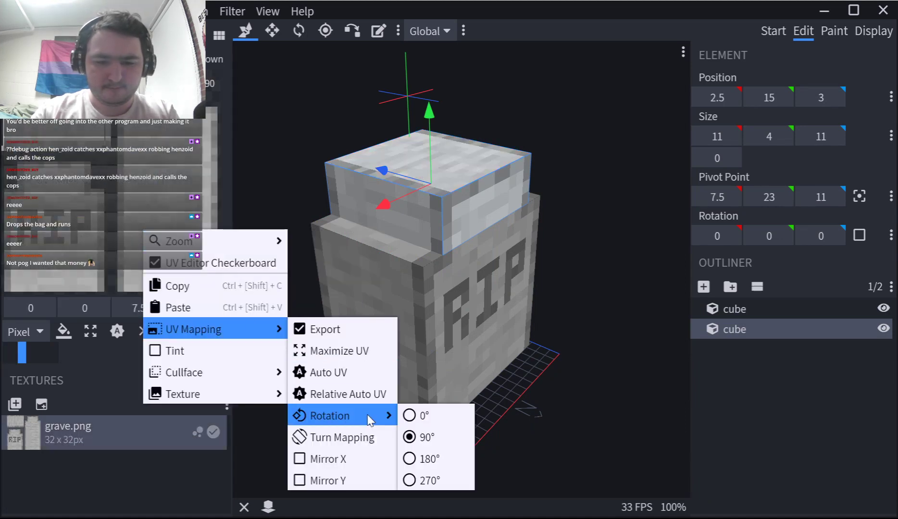
left_click(424, 416)
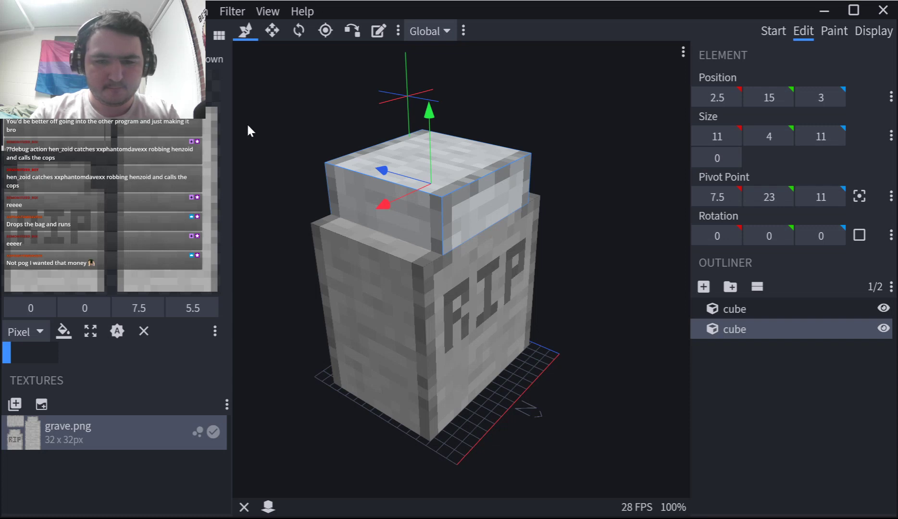
Narrow the upper cube's top-face UV area to 5.5 by 5.5 and deselect the cube.
left_click_drag(247, 122, 401, 239)
scroll(402, 263, "up", 3)
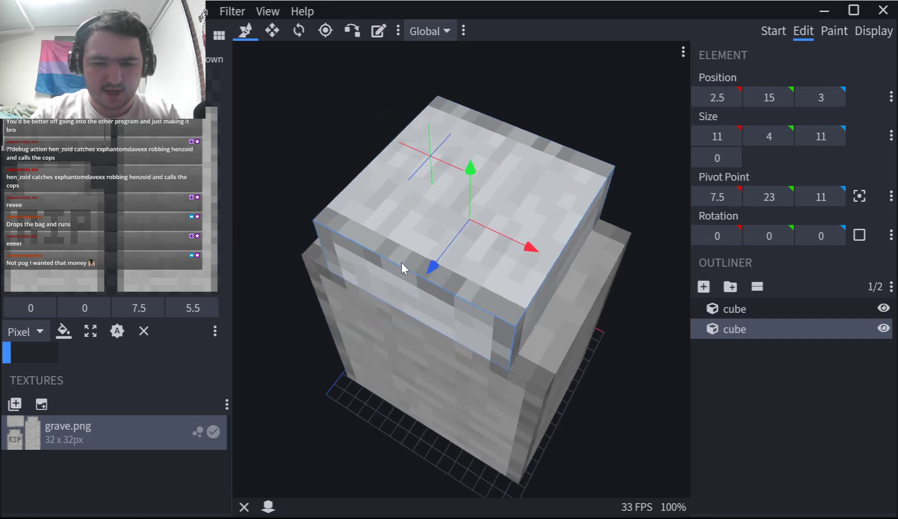
left_click_drag(306, 150, 313, 141)
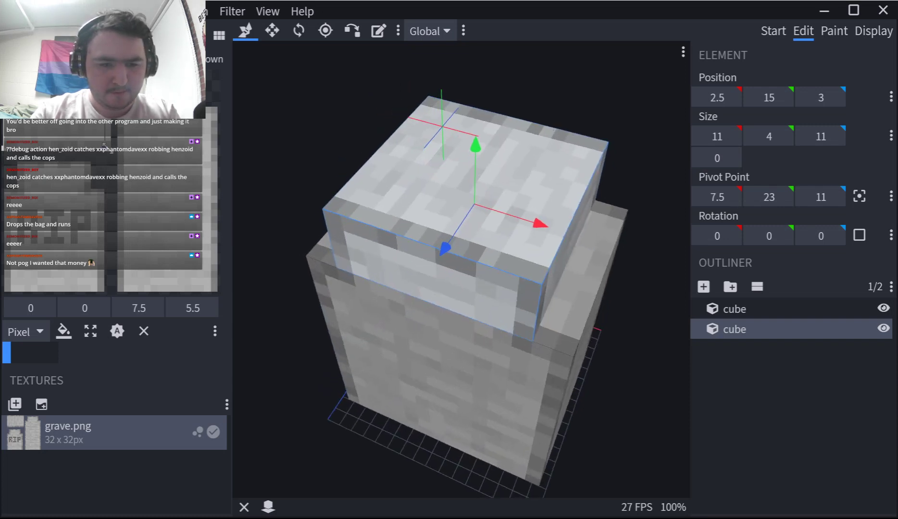
left_click_drag(104, 144, 77, 142)
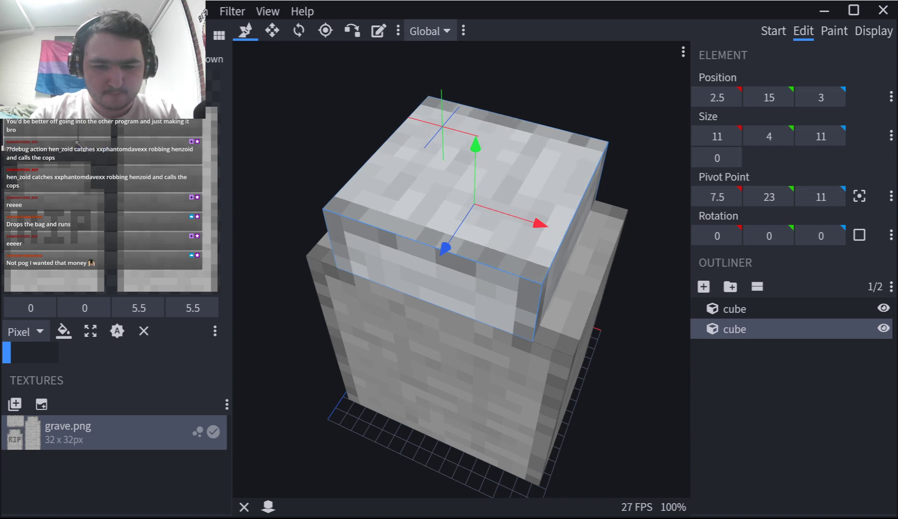
left_click(268, 175)
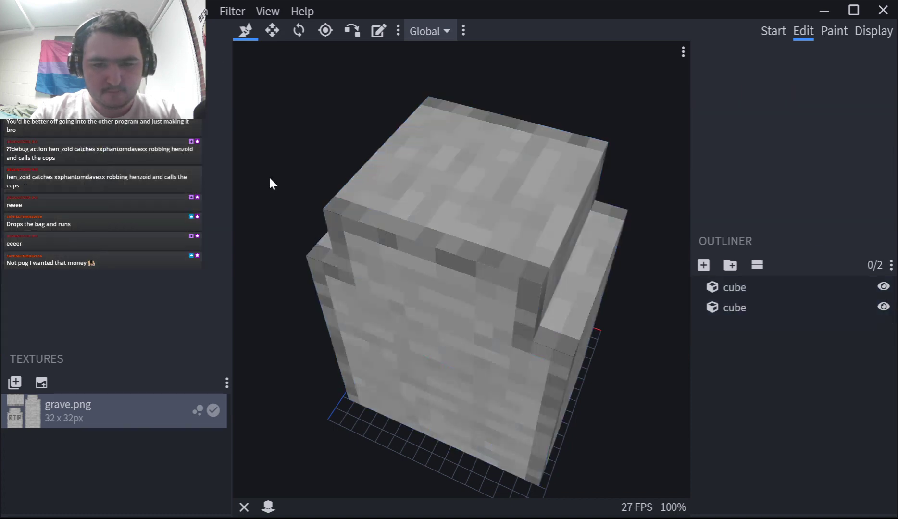
Check the textured tombstone from the RIP side and export it as a block/item model.
left_click_drag(269, 175, 497, 147)
scroll(498, 147, "down", 5)
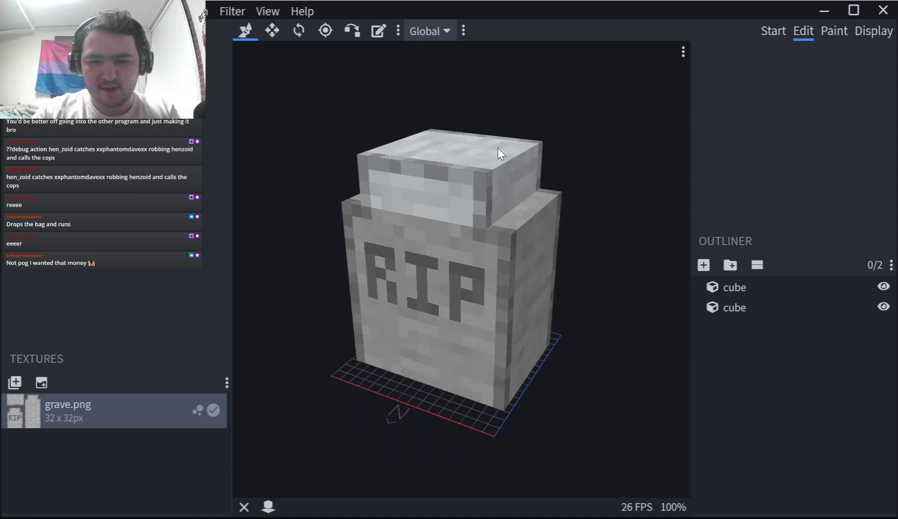
mouse_move(598, 239)
left_mouse_down()
mouse_move(612, 220)
mouse_move(508, 243)
mouse_move(329, 231)
mouse_move(607, 232)
left_mouse_up()
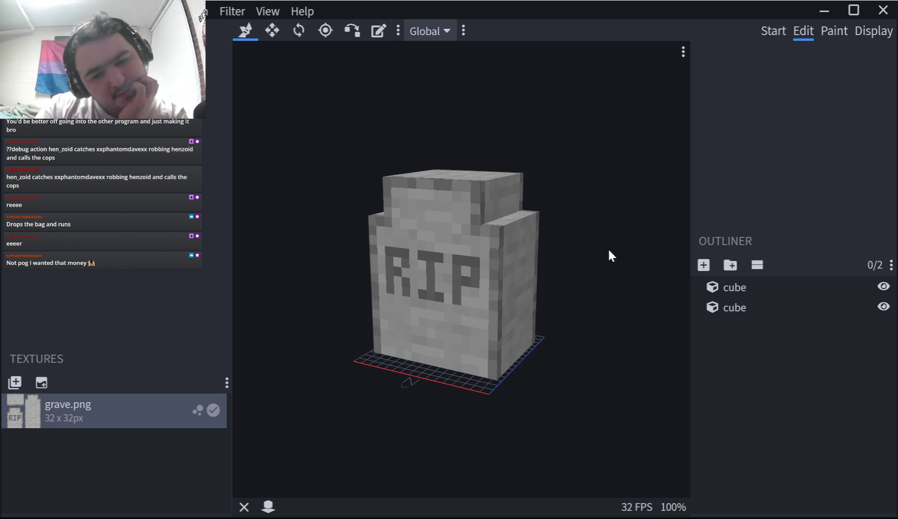
left_click_drag(608, 248, 606, 248)
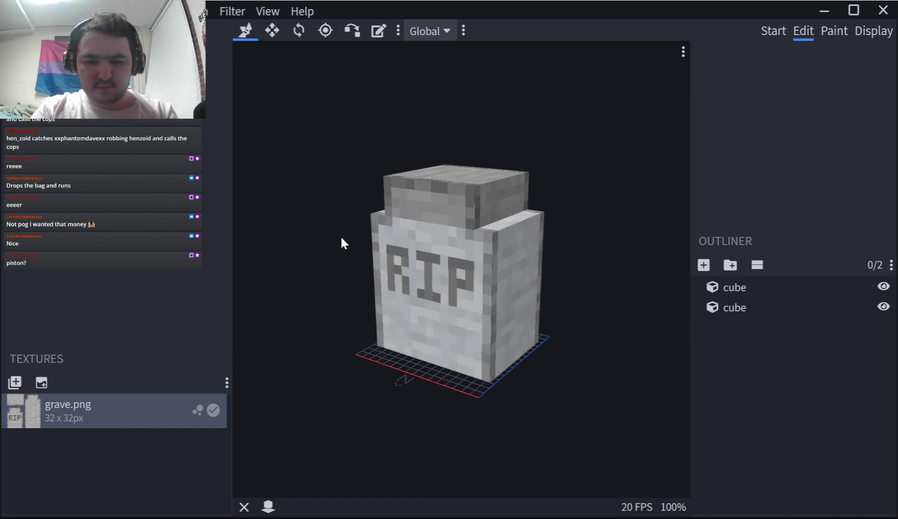
left_click(104, 11)
mouse_move(156, 231)
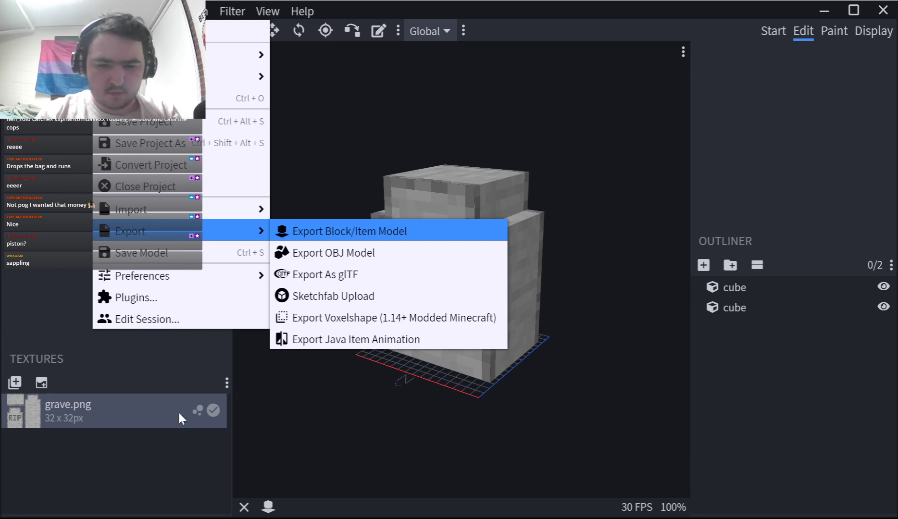
key("Return")
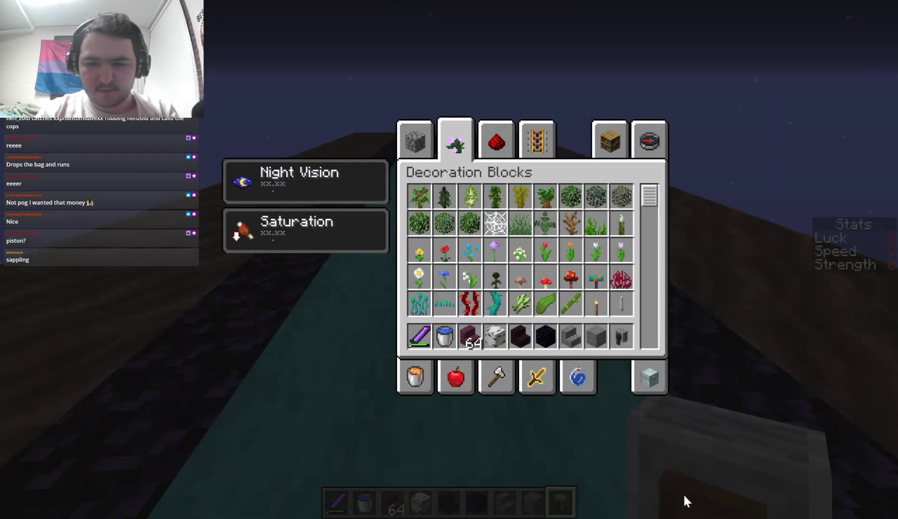
Switch to Minecraft, place the held grindstone on the teal floor and reload the resource packs.
key("e")
right_click(449, 260)
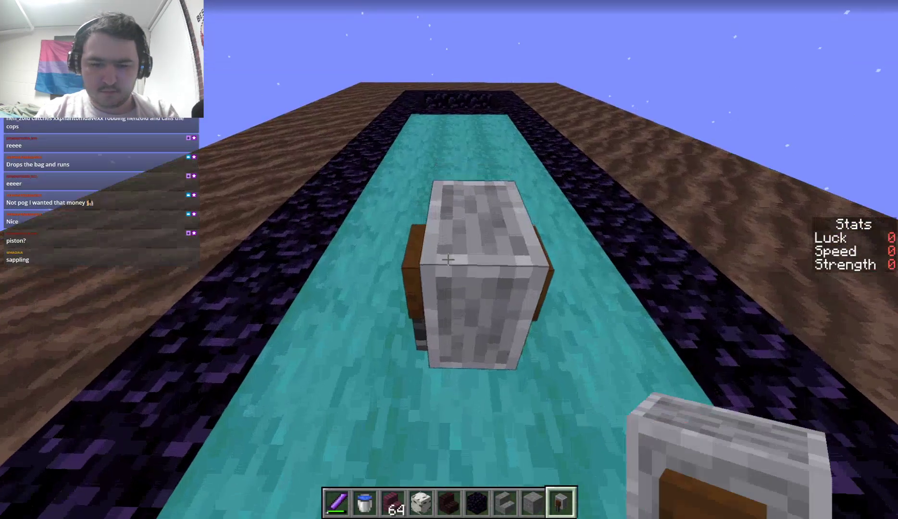
key("F3+t")
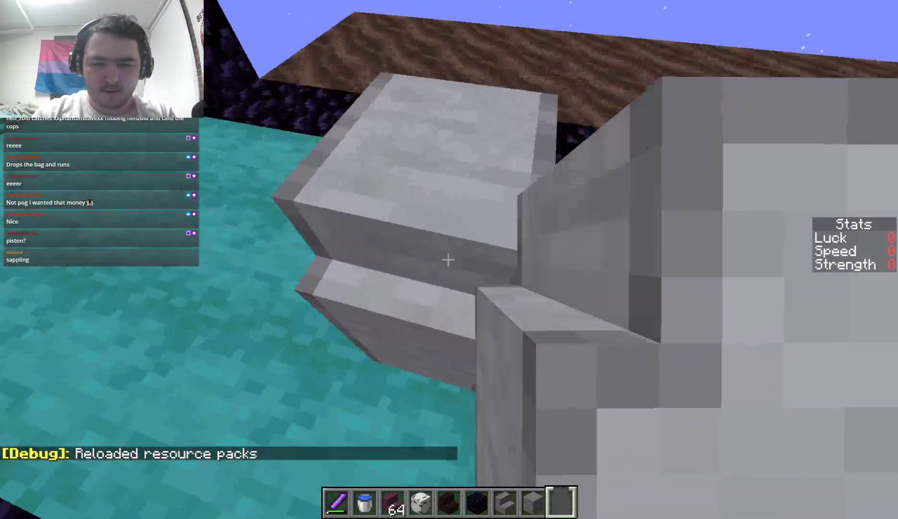
Inspect the placed tombstone block from its front and side and clear the tombstone item from the hotbar.
key("w")
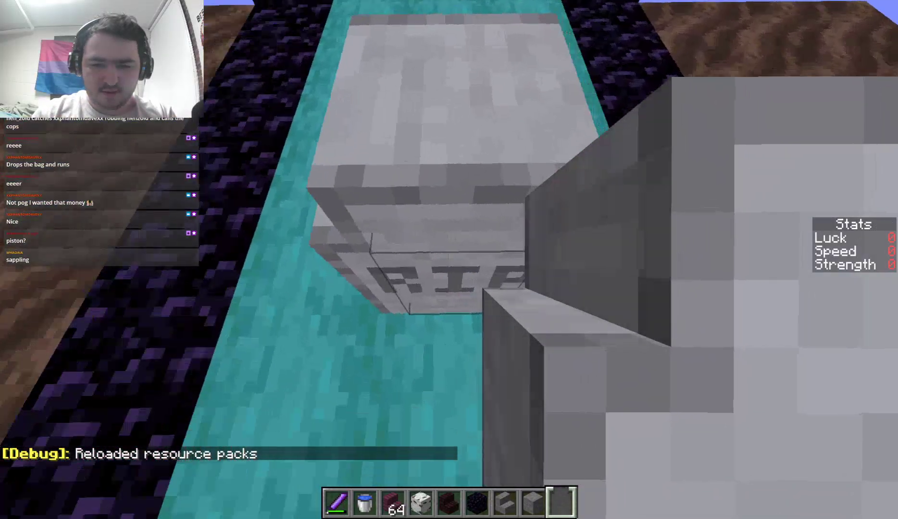
key("space")
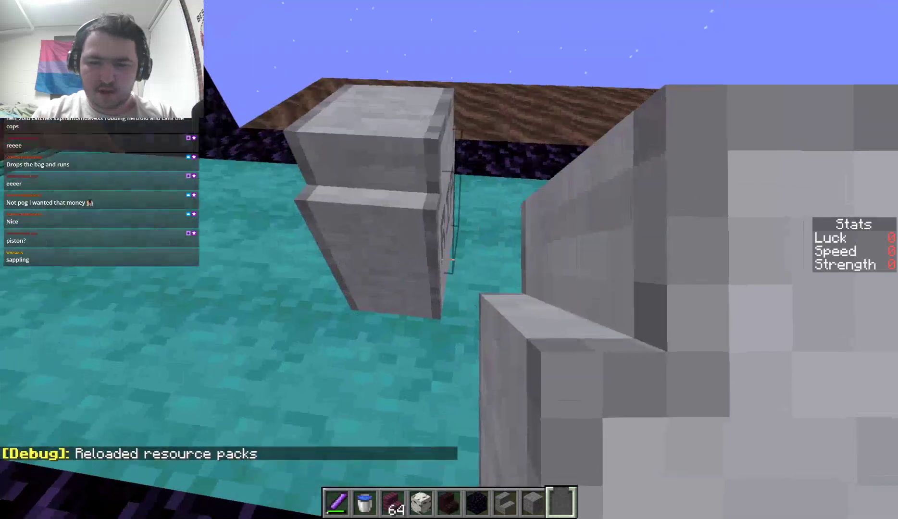
key("e")
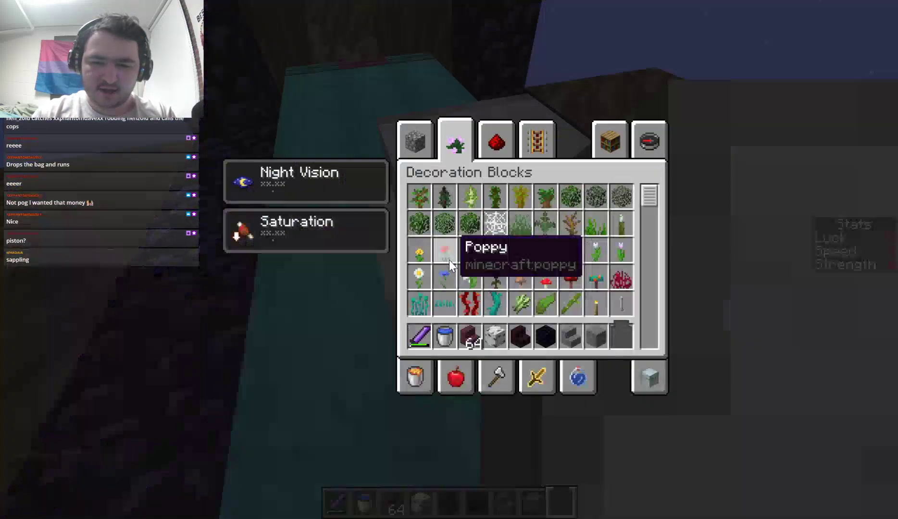
key("e")
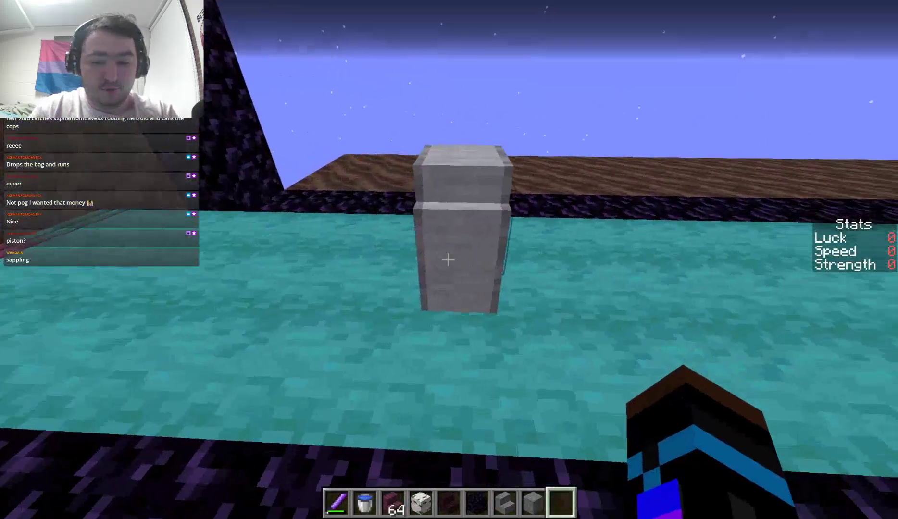
key("e")
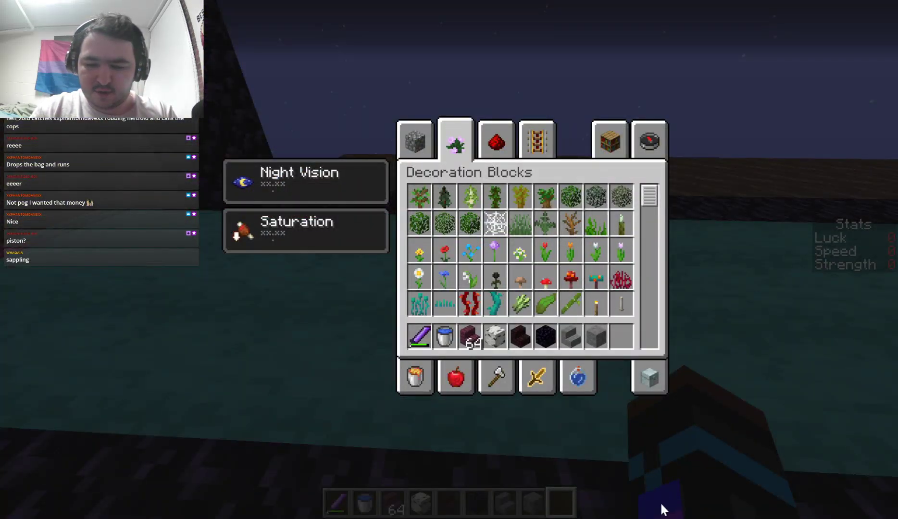